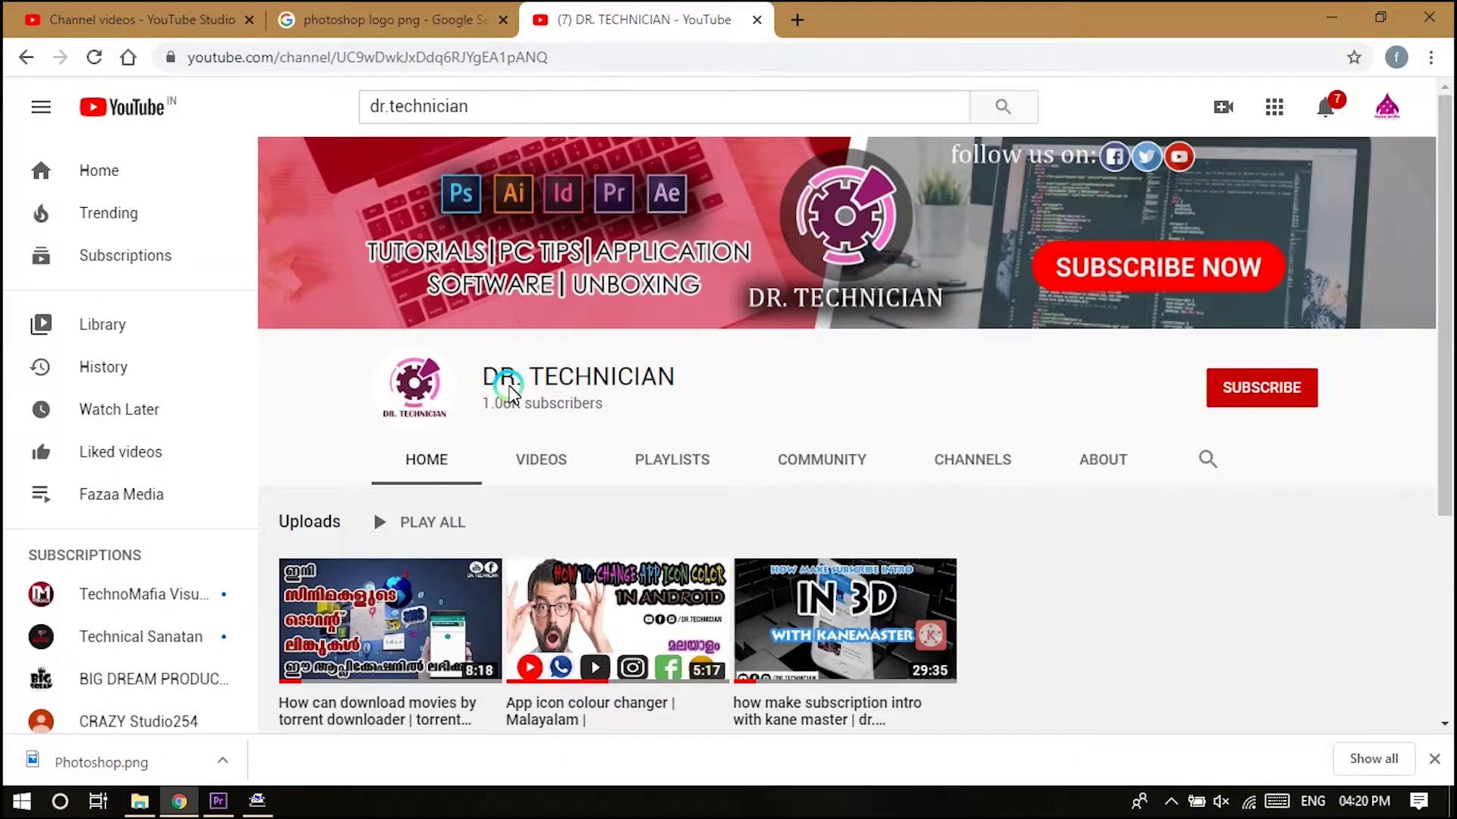
Step: Subscribe to DR. TECHNICIAN with All notifications, then refresh the desktop
click(1257, 389)
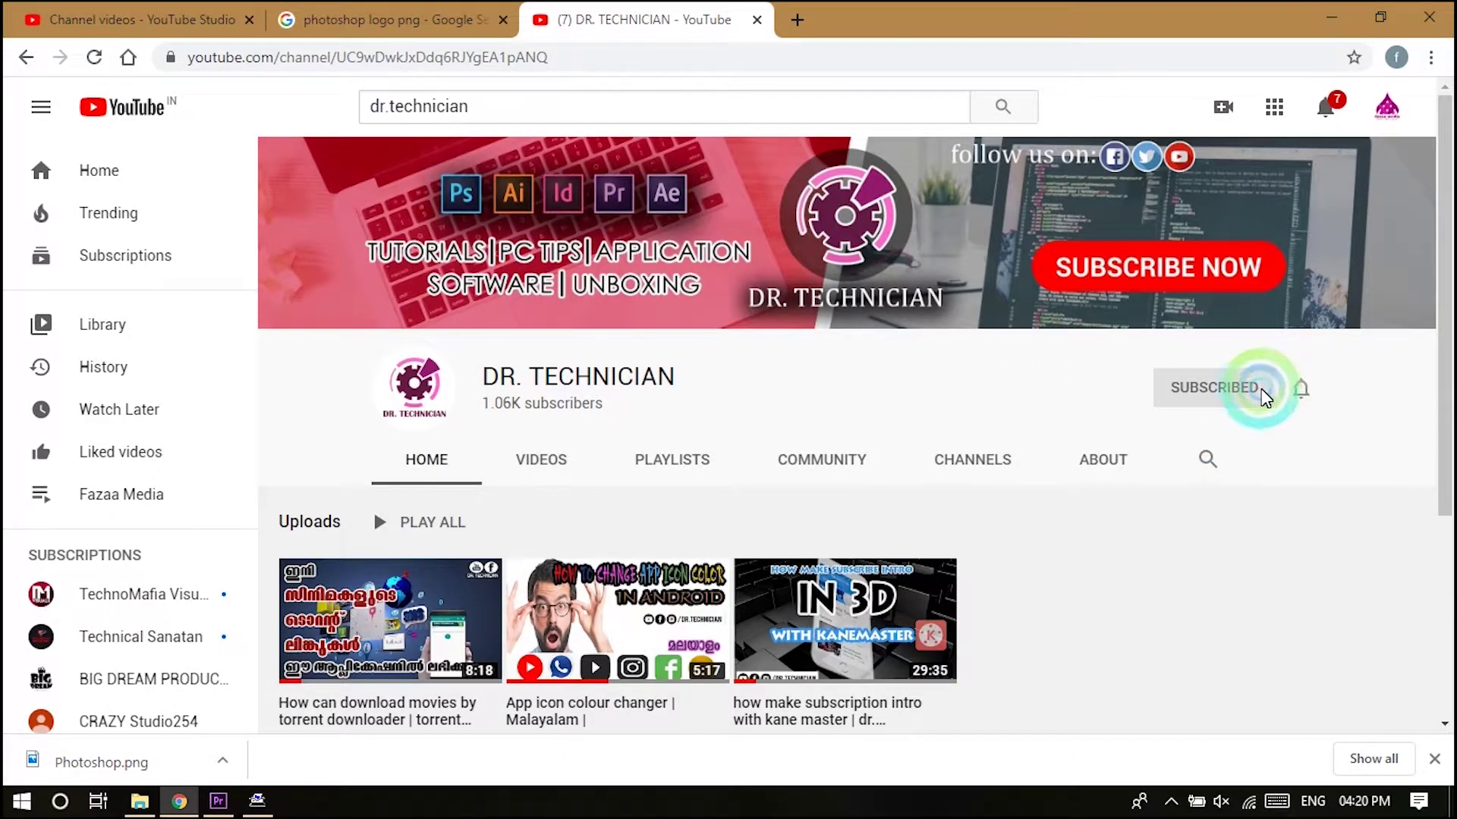
click(1301, 390)
click(1260, 439)
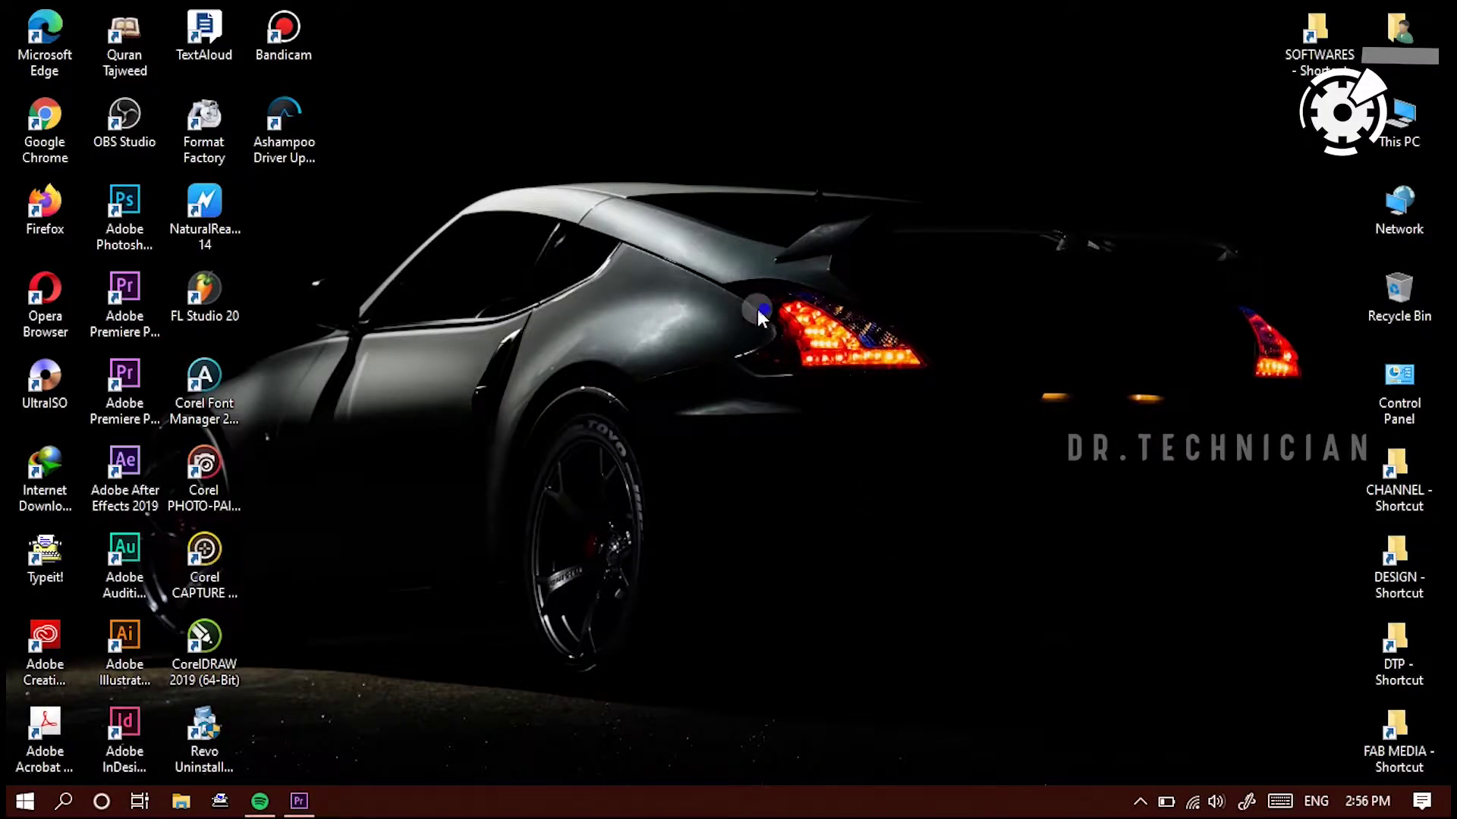
right_click(757, 308)
click(830, 377)
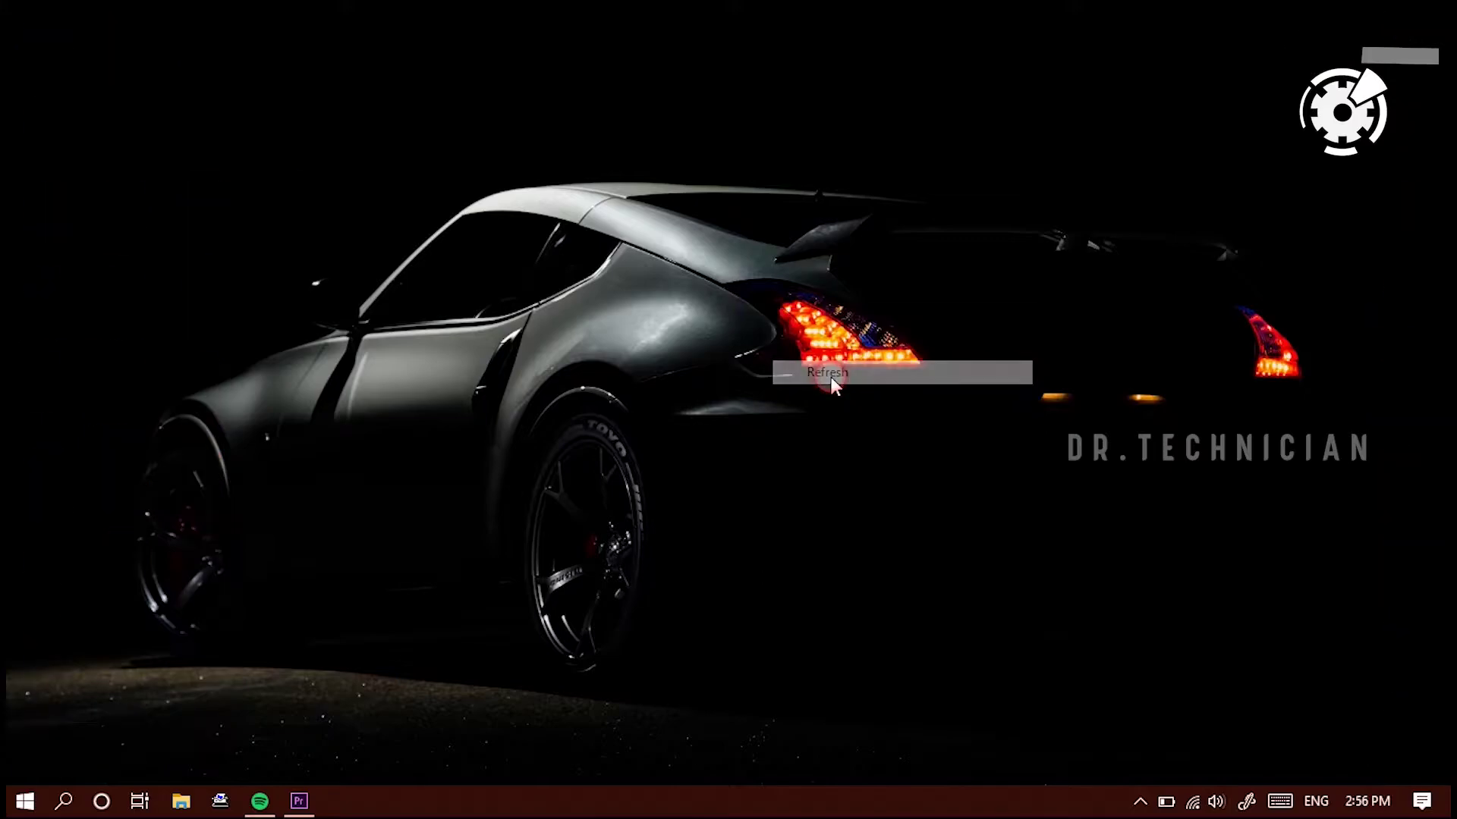
right_click(637, 194)
click(679, 252)
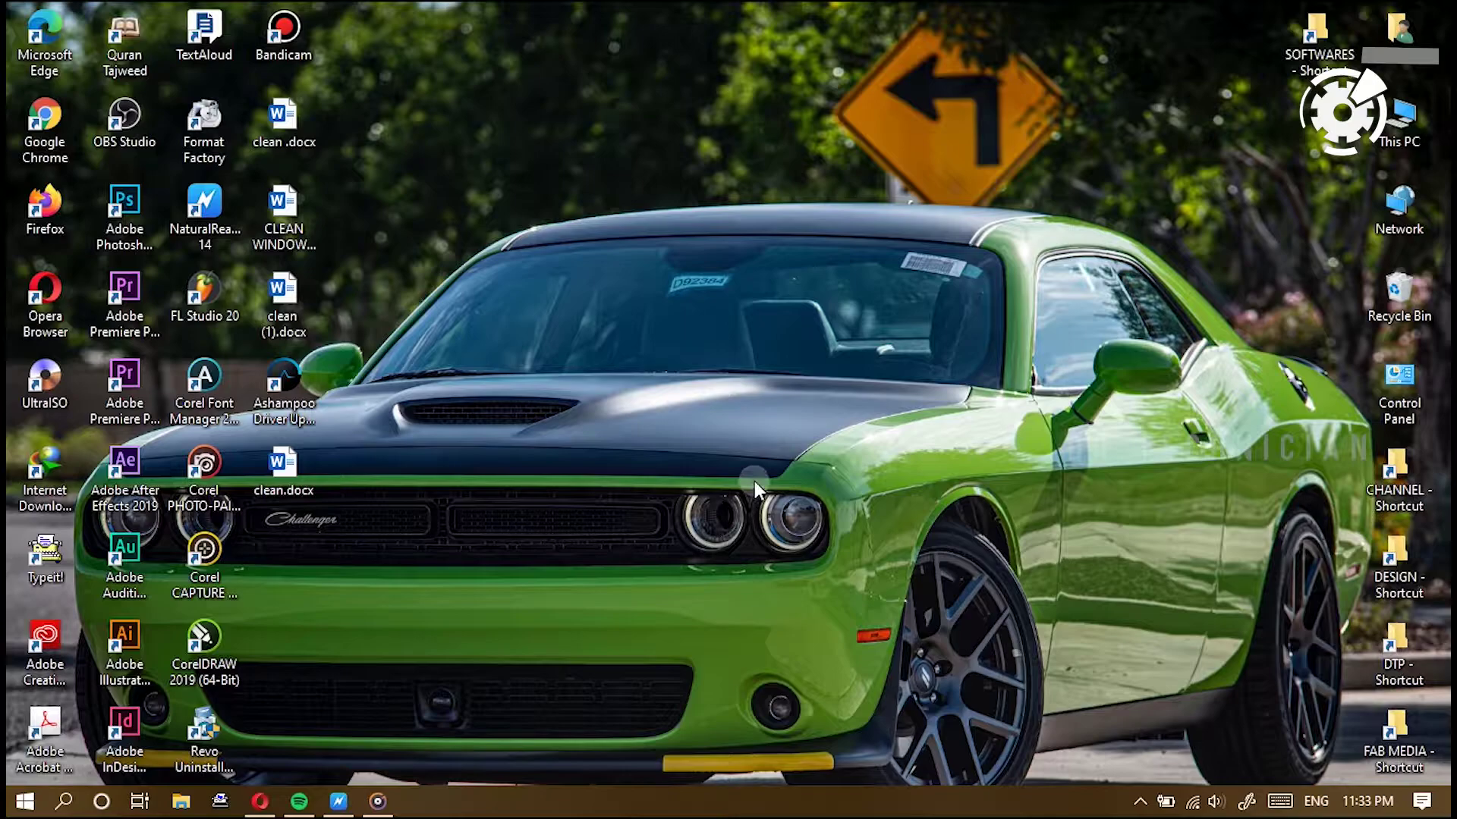
Step: Navigate to C:\Windows\SoftwareDistribution\Download in File Explorer
double_click(1398, 126)
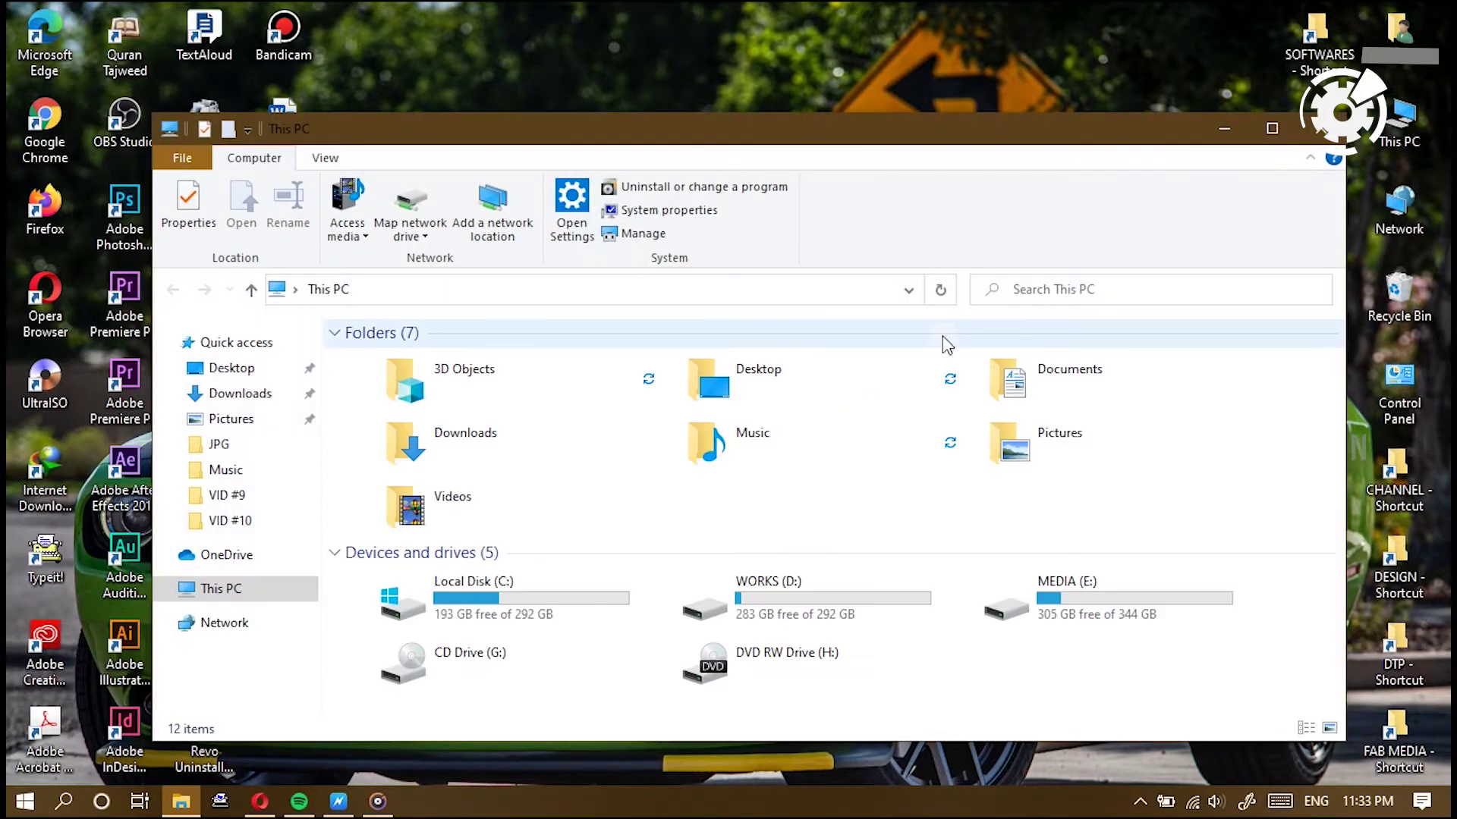
double_click(479, 596)
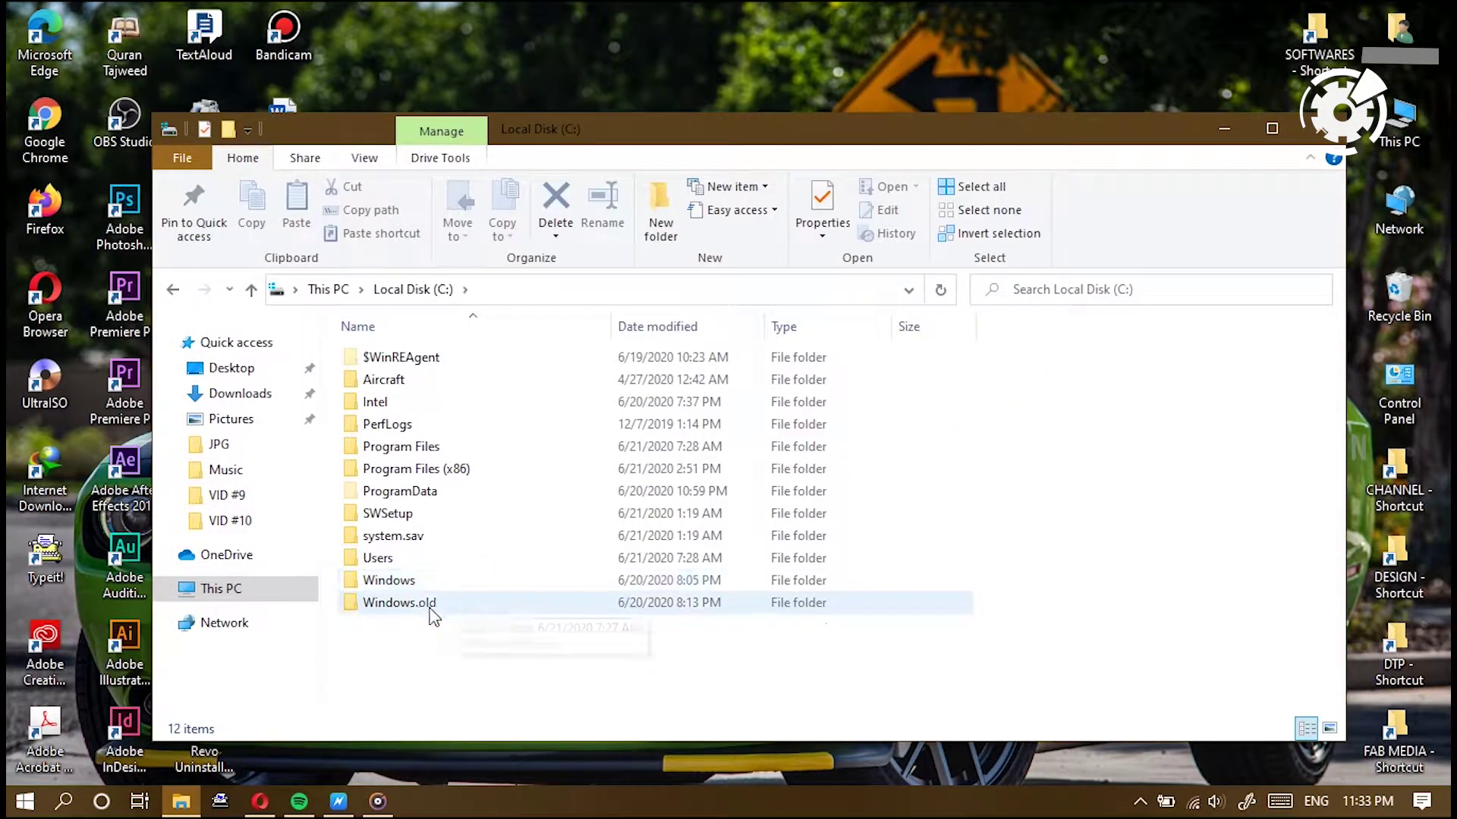
double_click(399, 583)
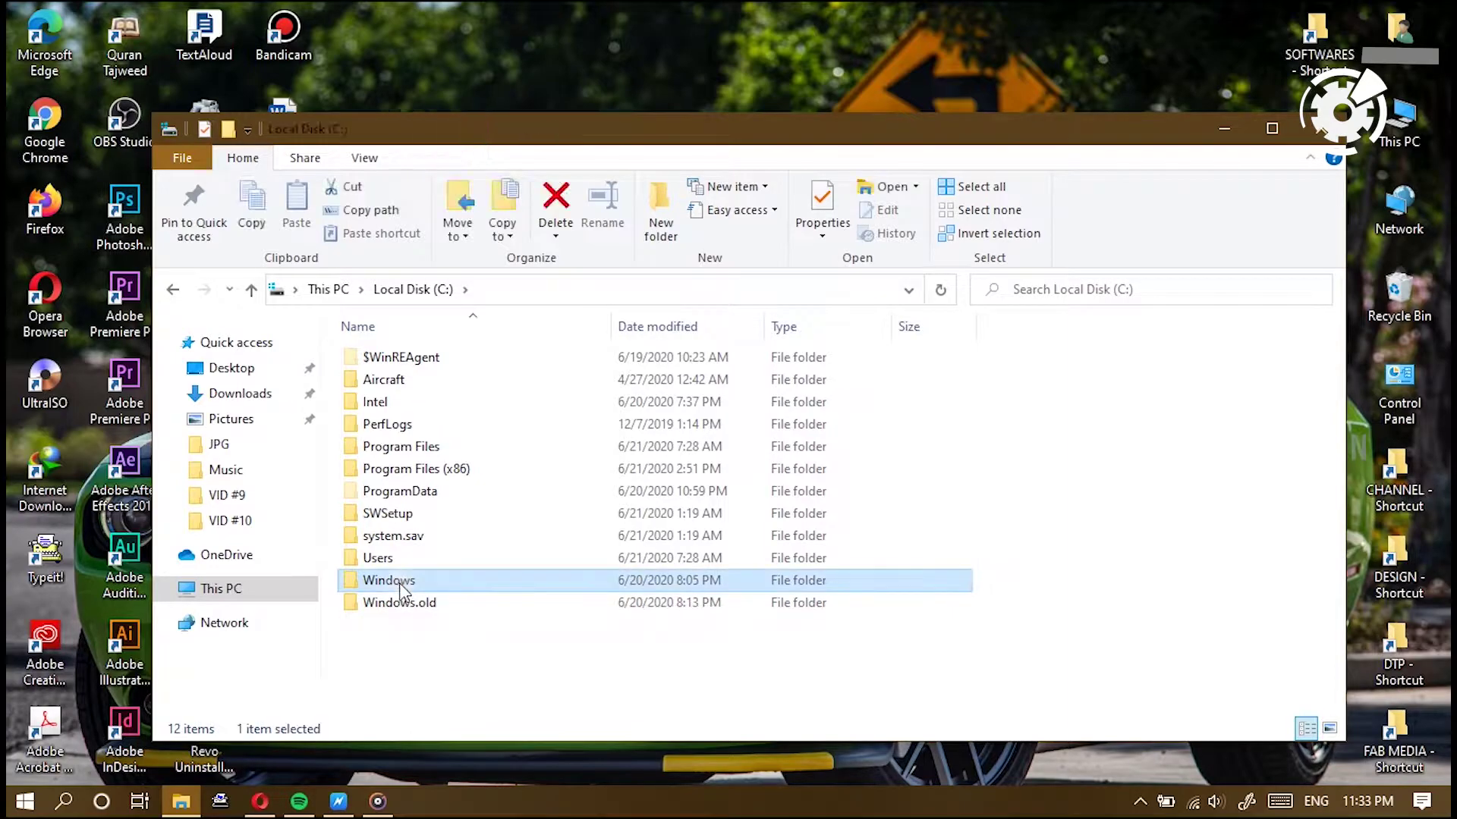
scroll(512, 607, down, 5)
scroll(512, 610, down, 13)
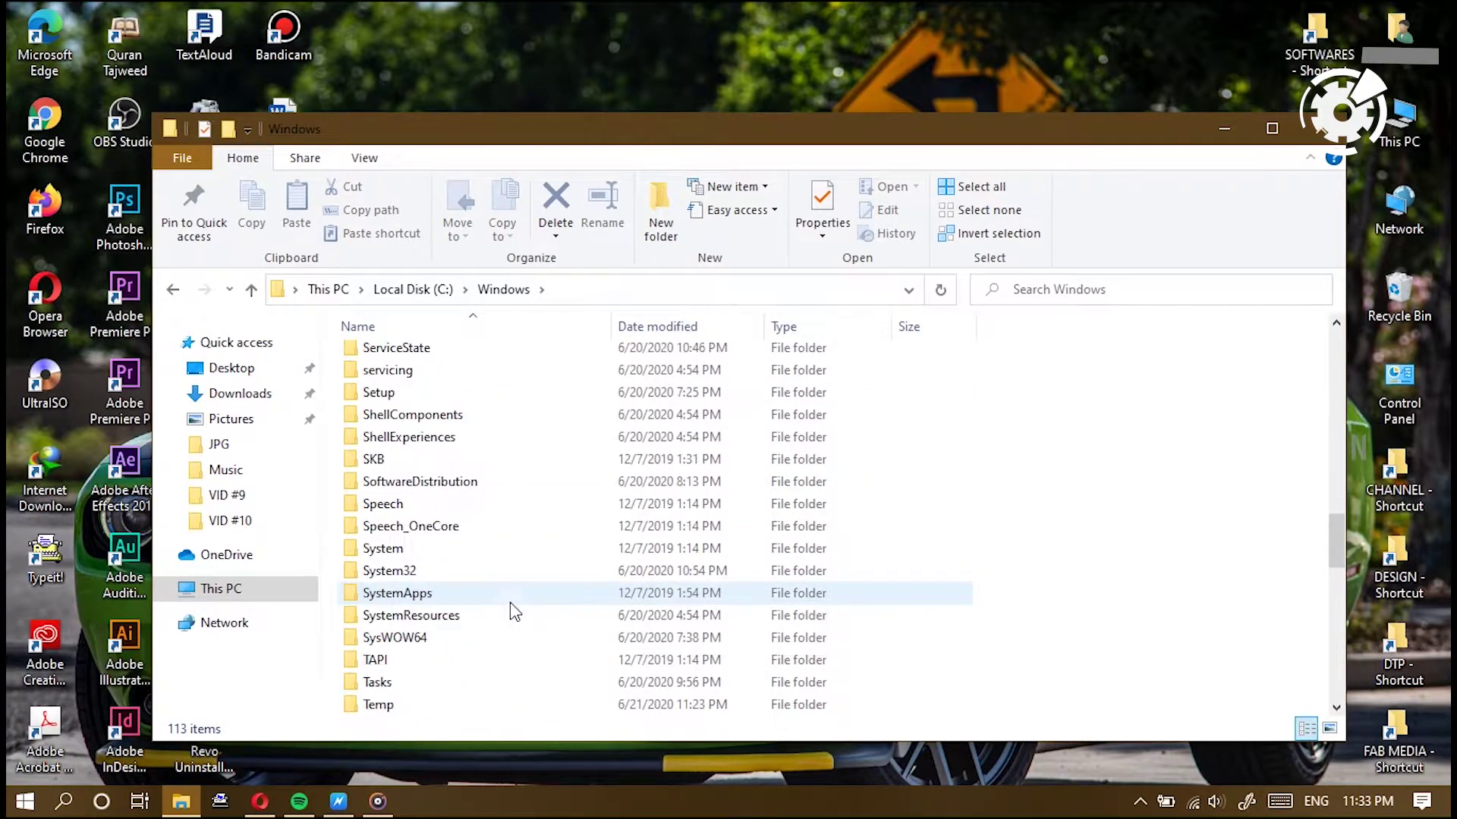
scroll(512, 612, down, 1)
scroll(511, 611, down, 7)
scroll(433, 530, up, 6)
scroll(462, 433, up, 1)
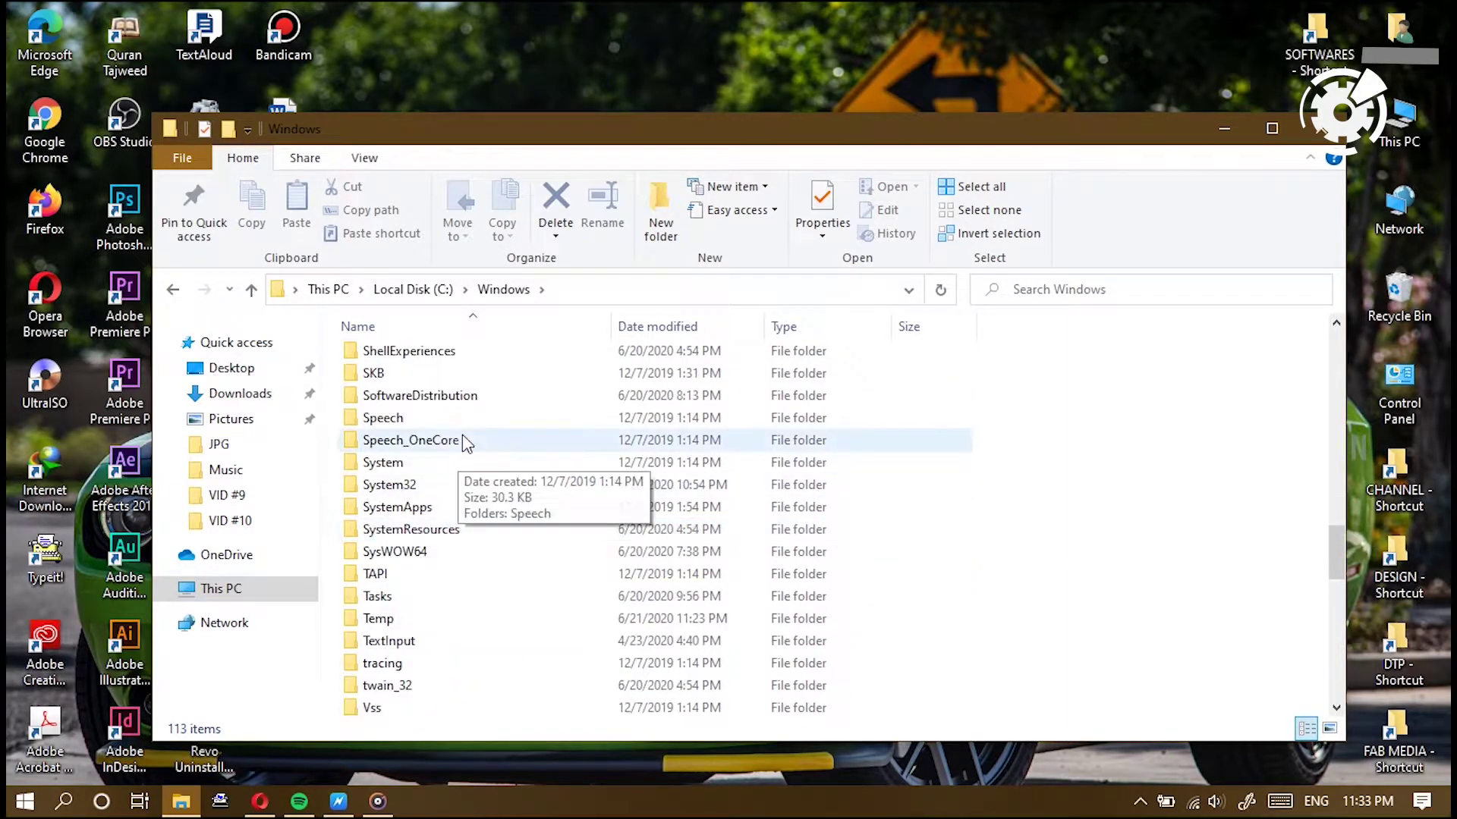
double_click(472, 399)
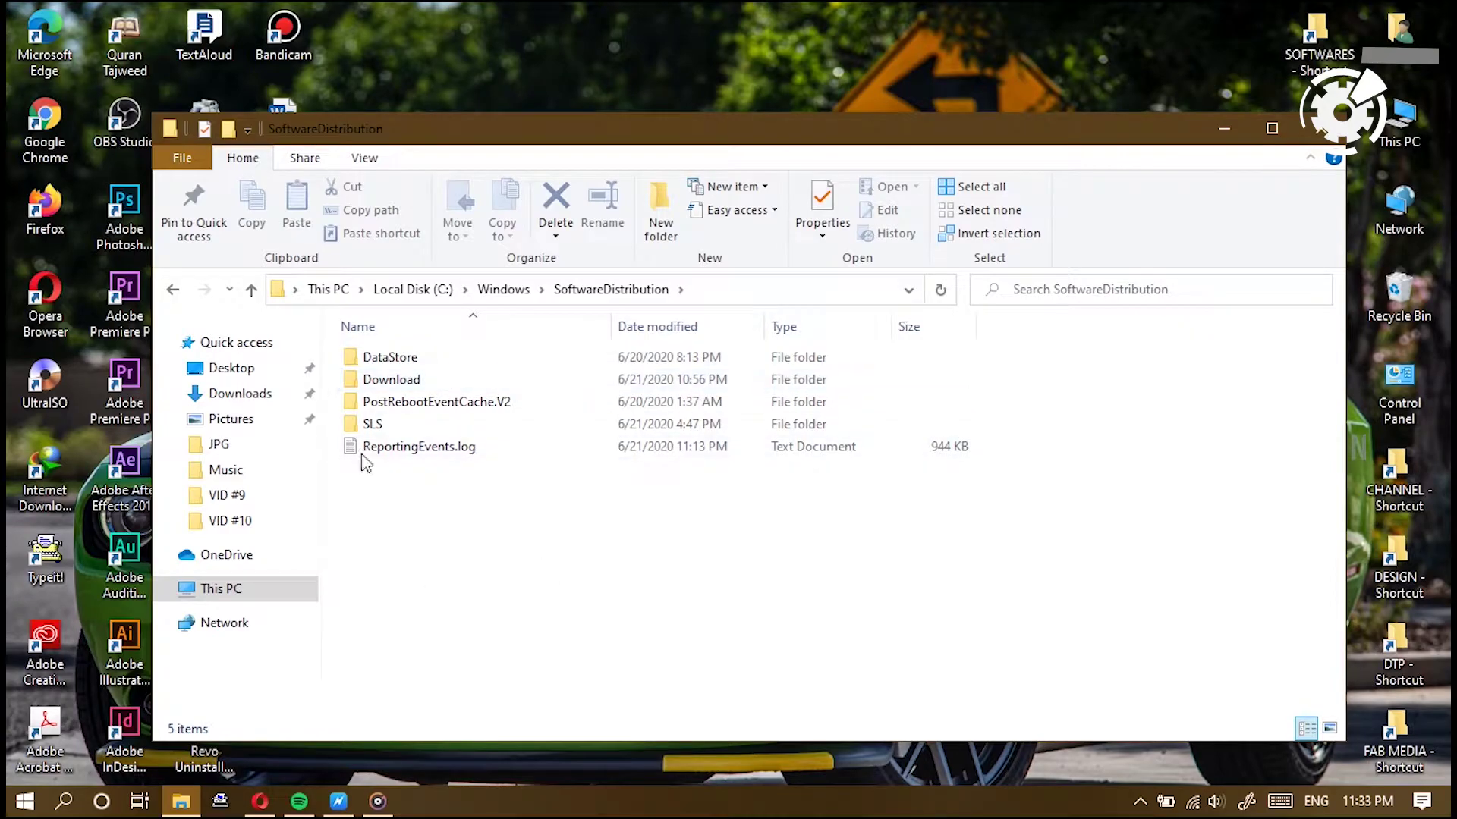
double_click(410, 381)
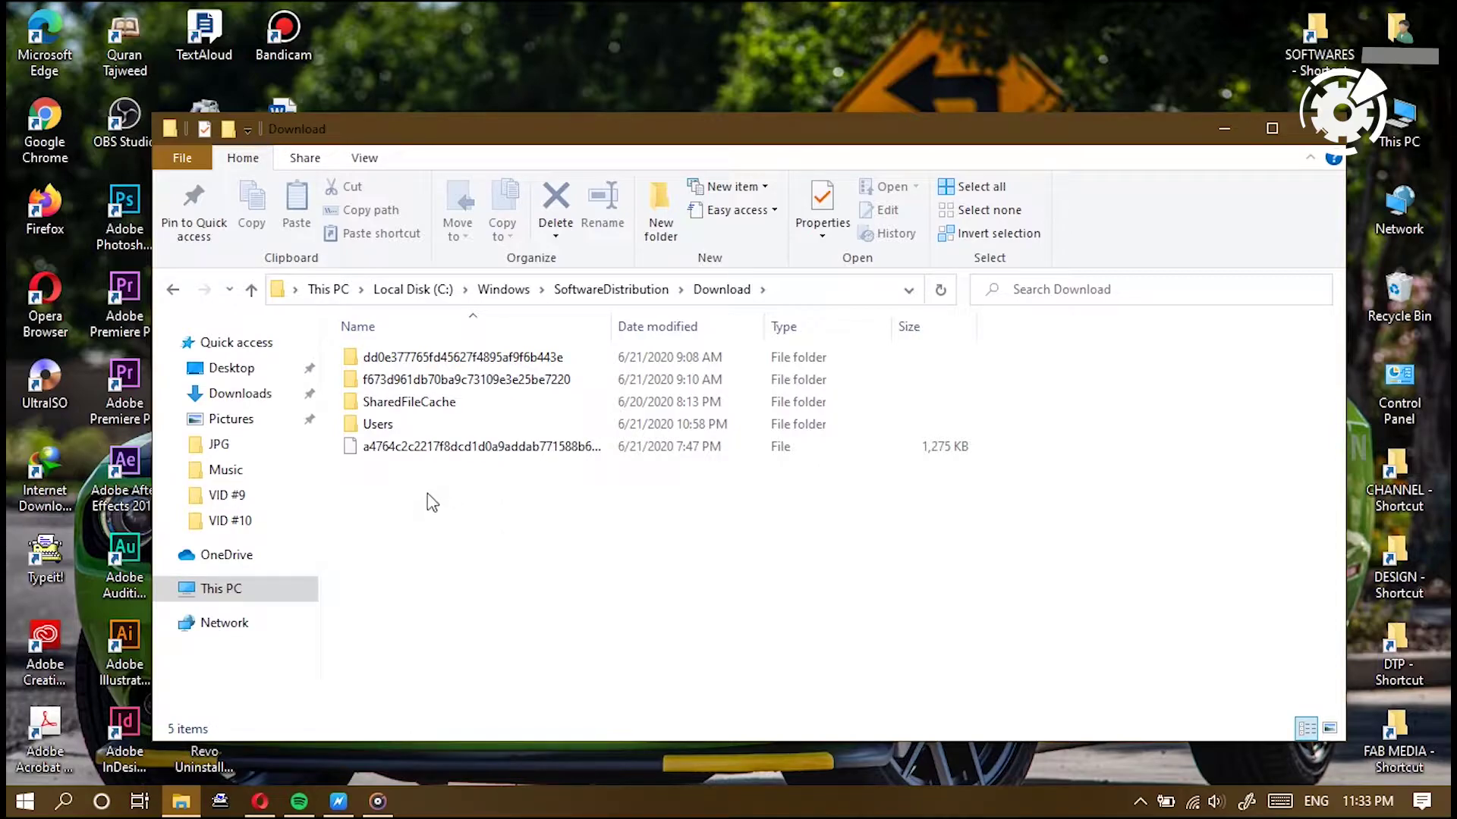
Step: Drag-select all five items in the Download folder
drag(432, 498, 534, 367)
click(531, 356)
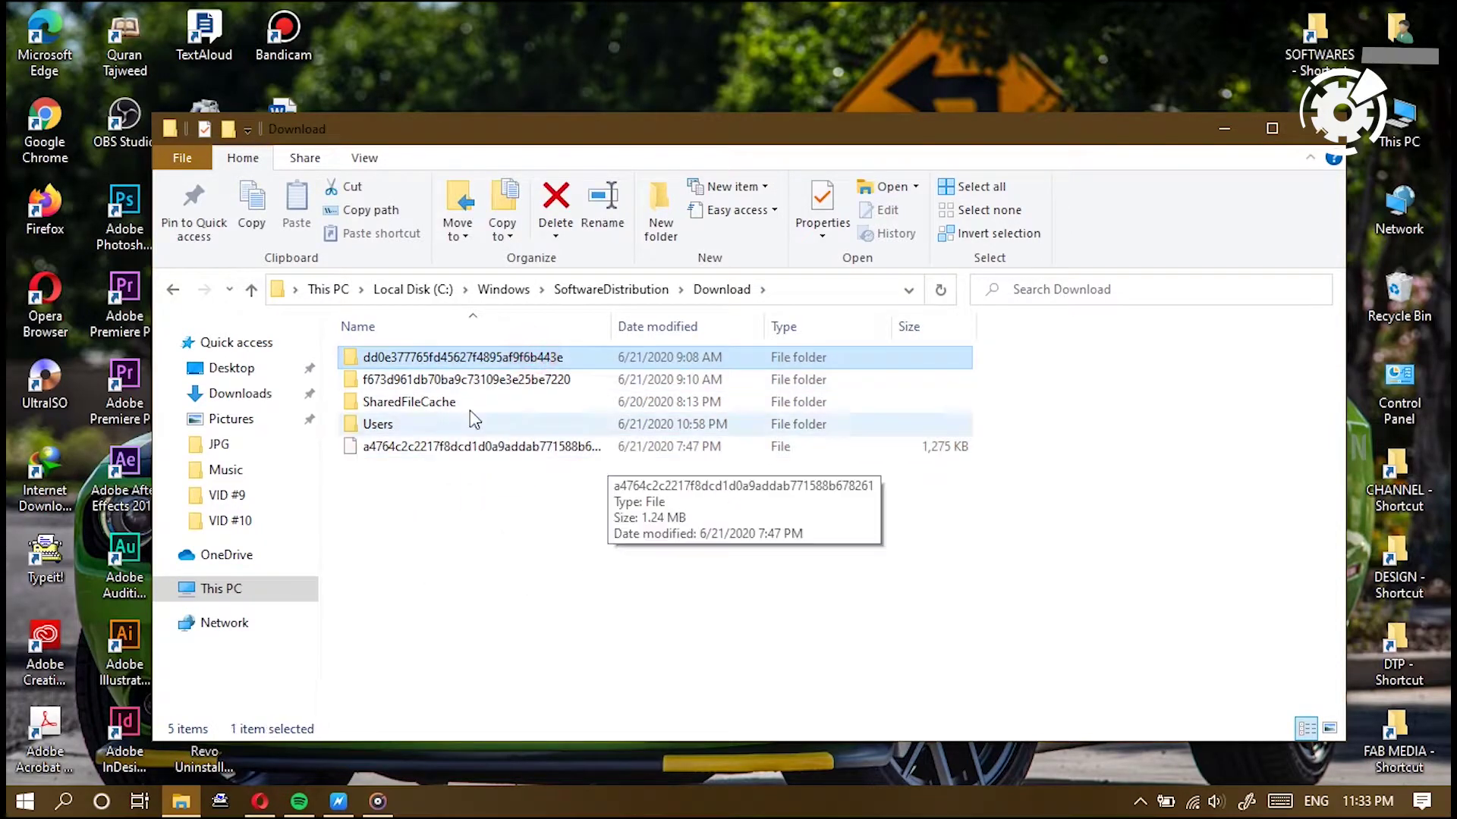
drag(432, 501, 574, 353)
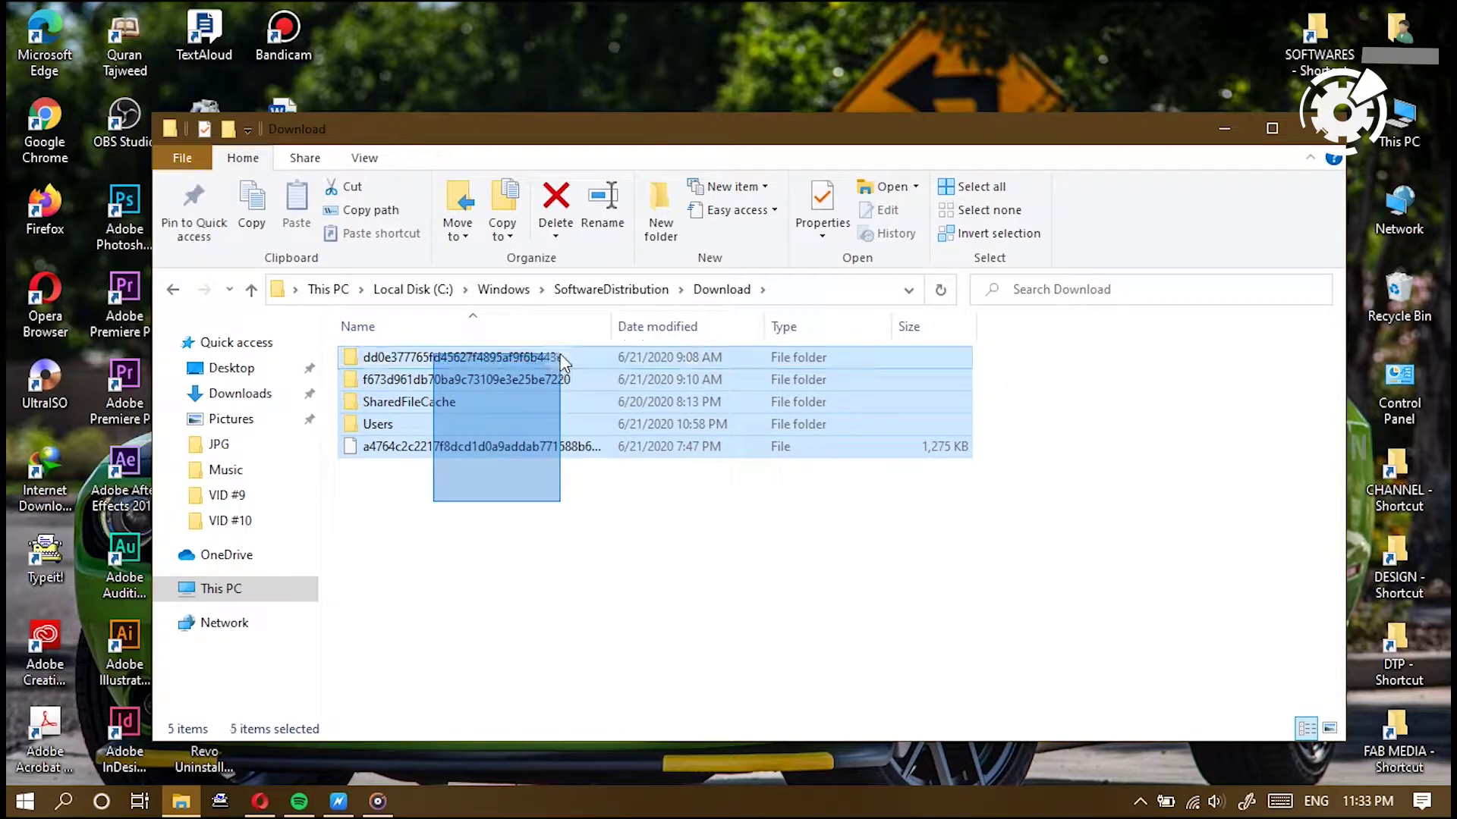
Step: Check the selection's size (about 775 MB) in Properties, then delete the items
right_click(550, 449)
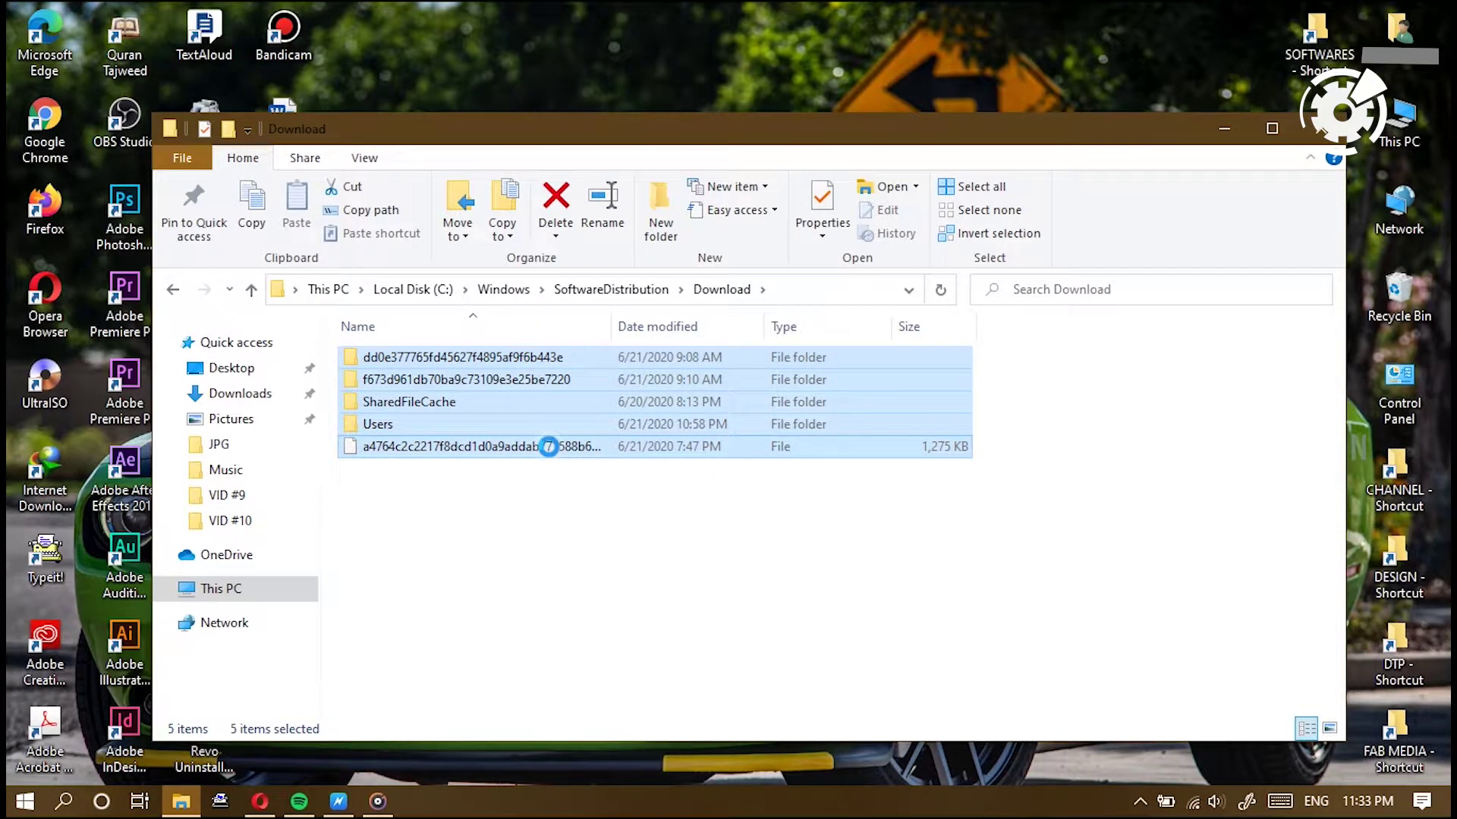
click(585, 426)
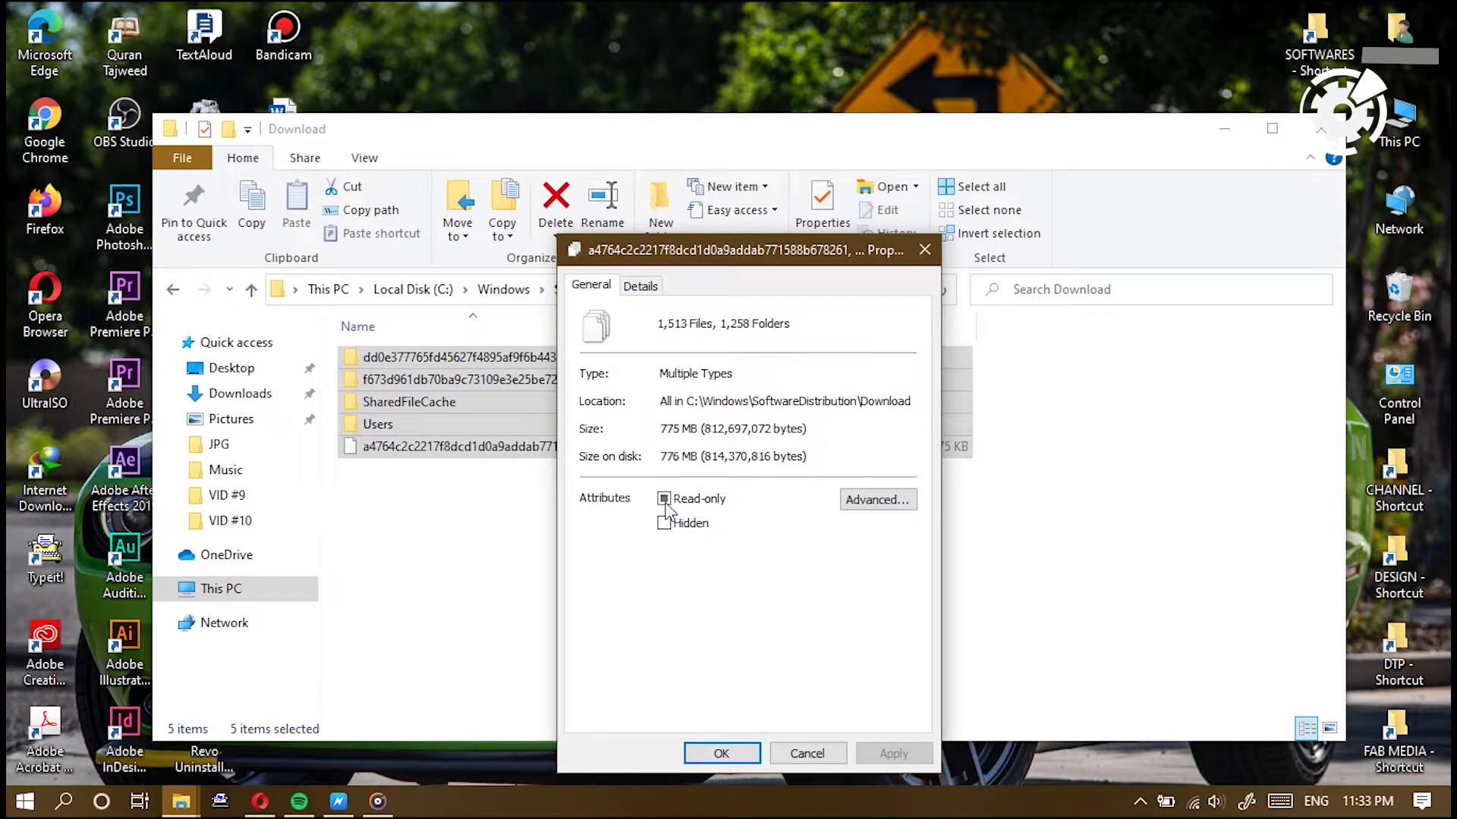
click(717, 755)
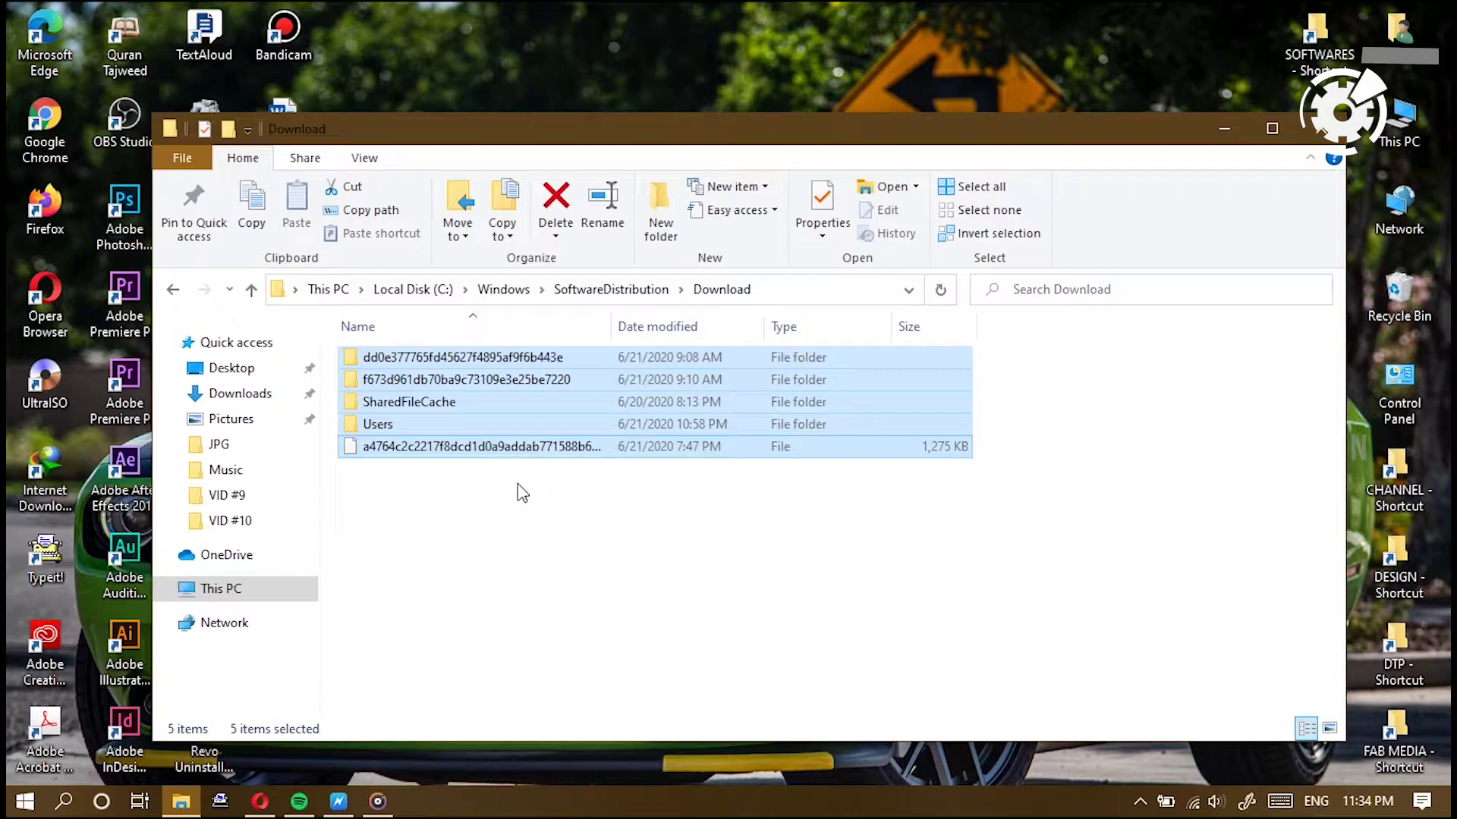
key(Delete)
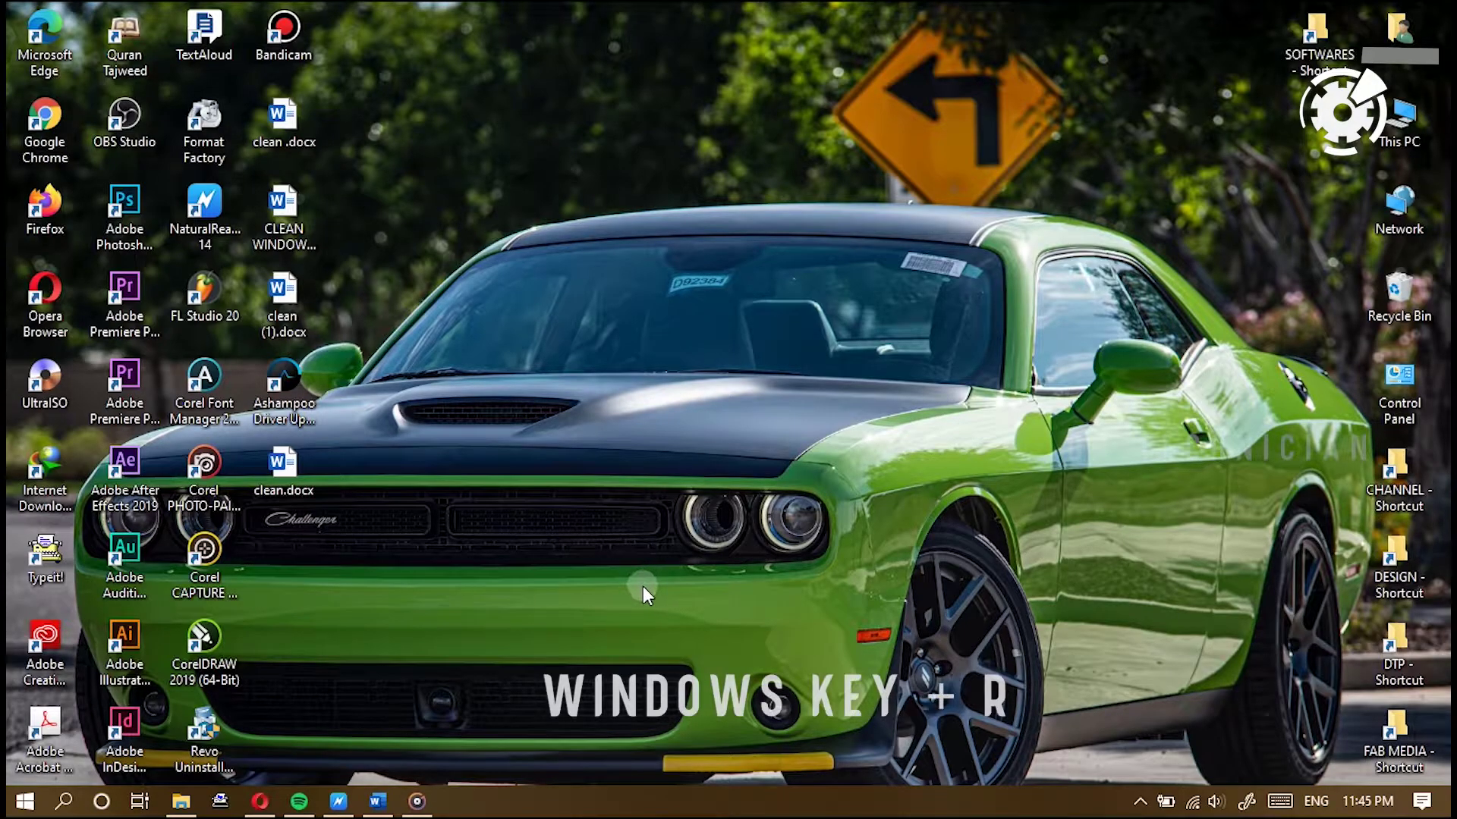
Step: Open the Run dialog from the Start button's power-user menu to enter %temp%
key(super+r)
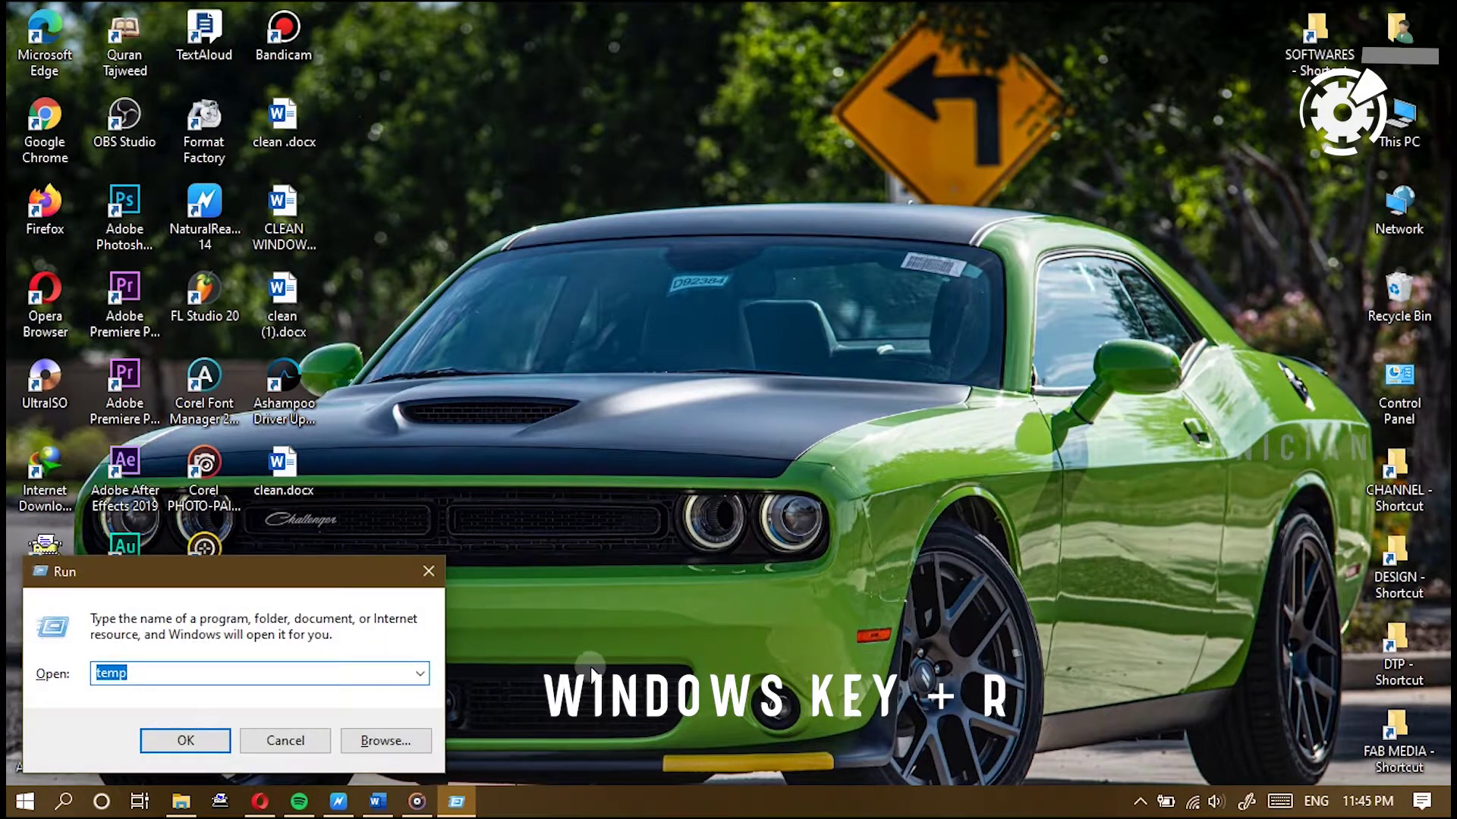
click(431, 569)
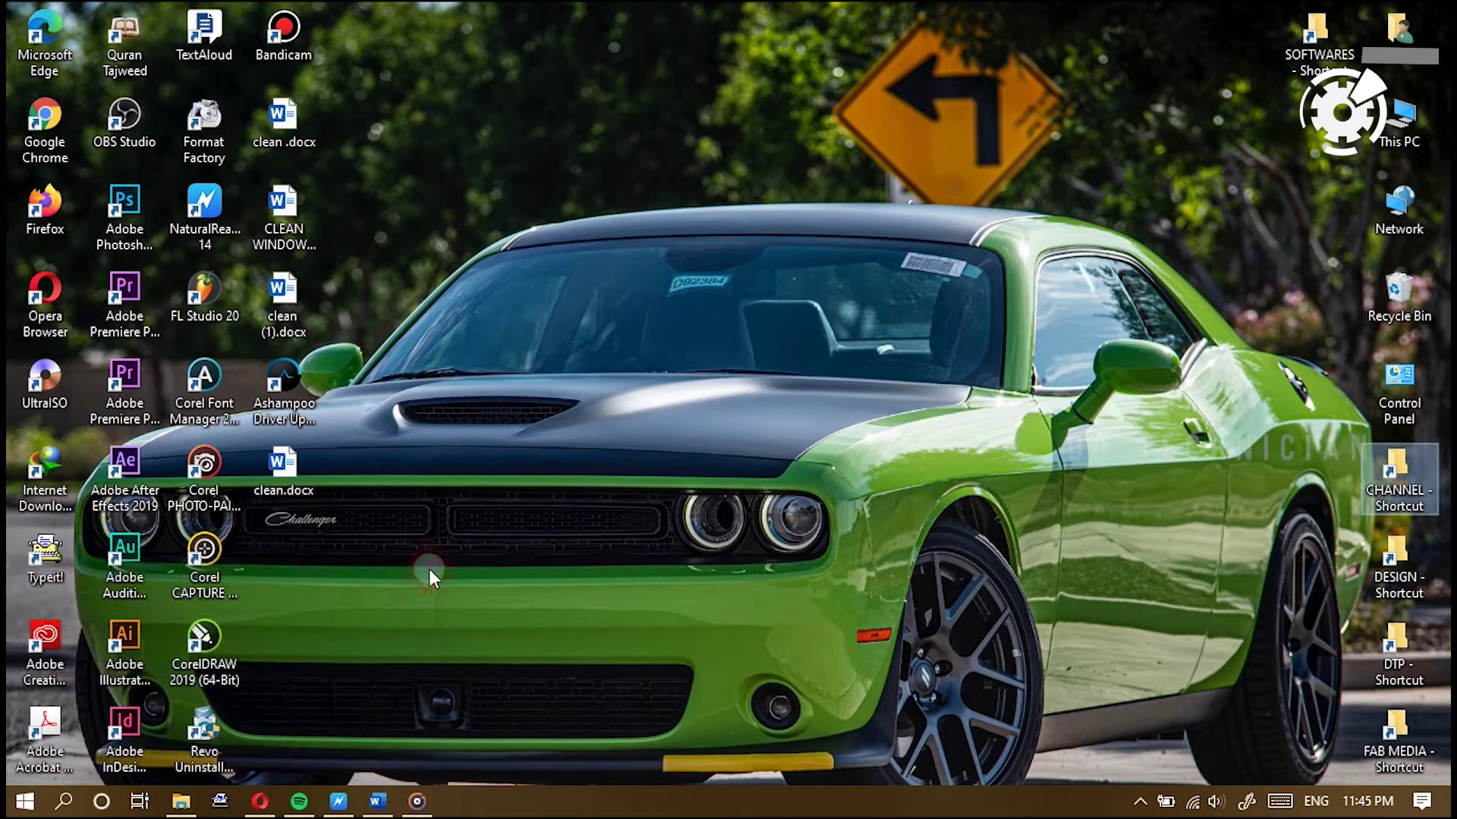
right_click(22, 805)
click(13, 806)
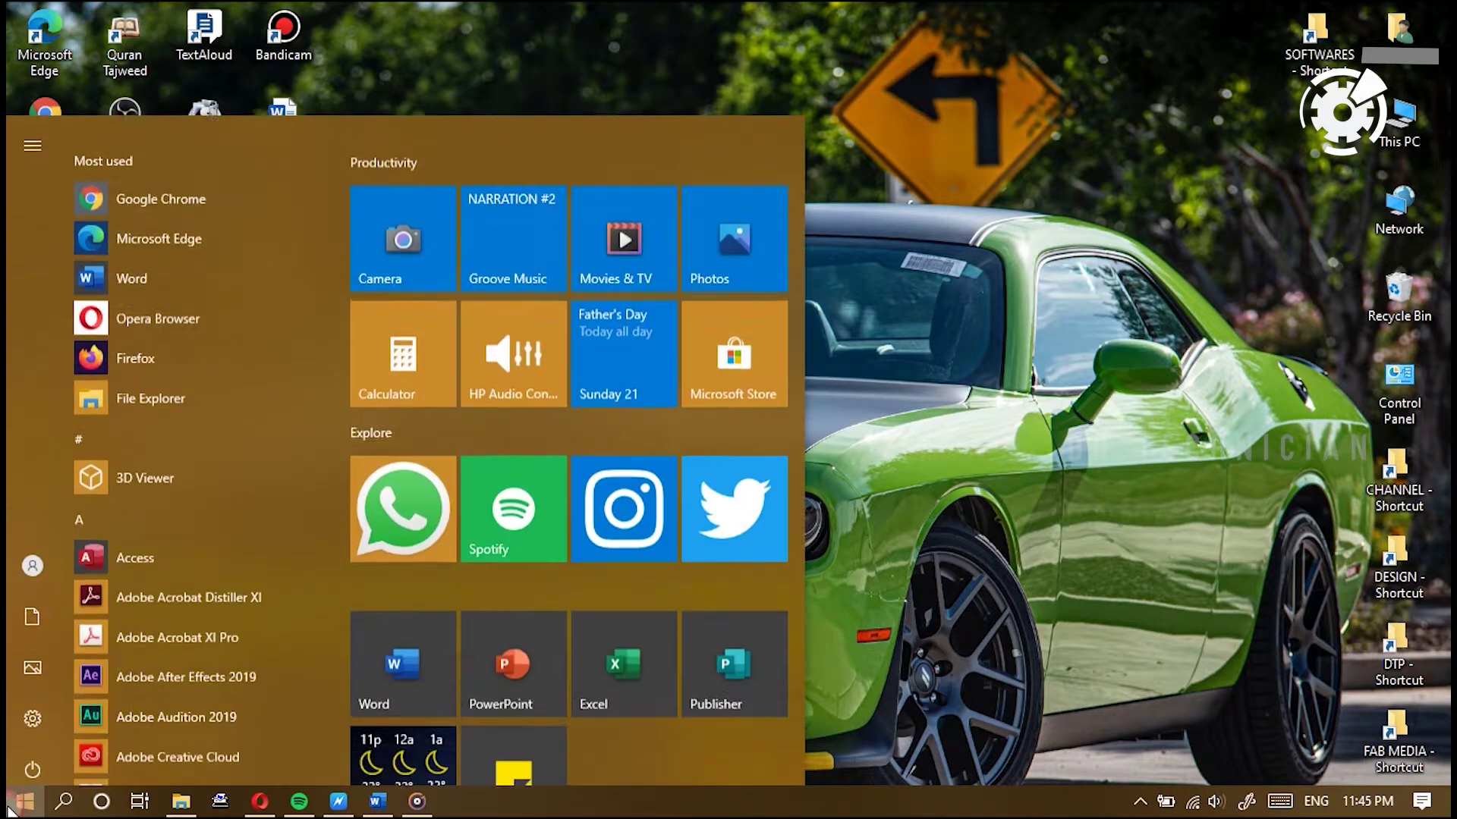
right_click(20, 804)
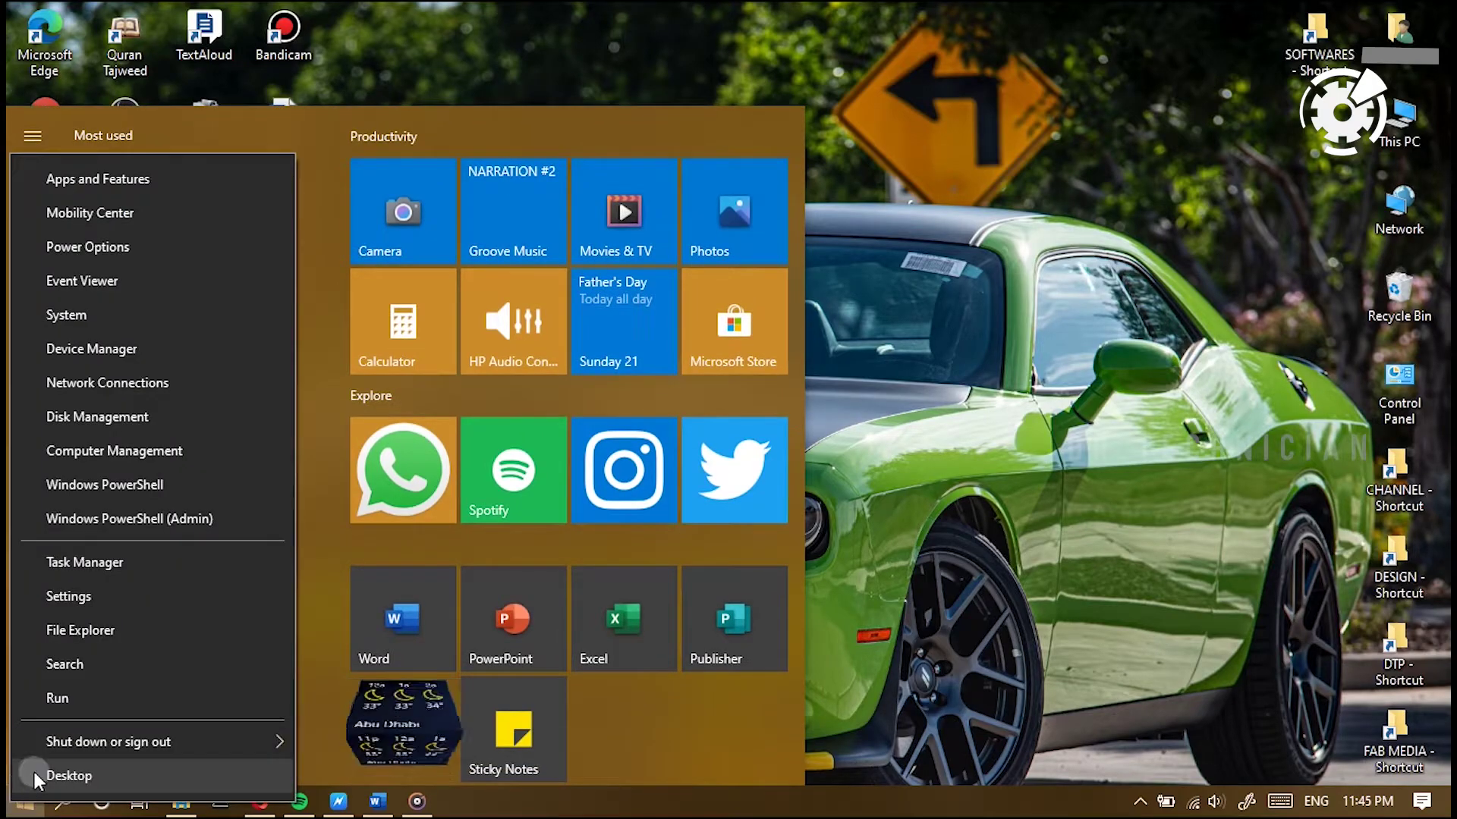
click(66, 696)
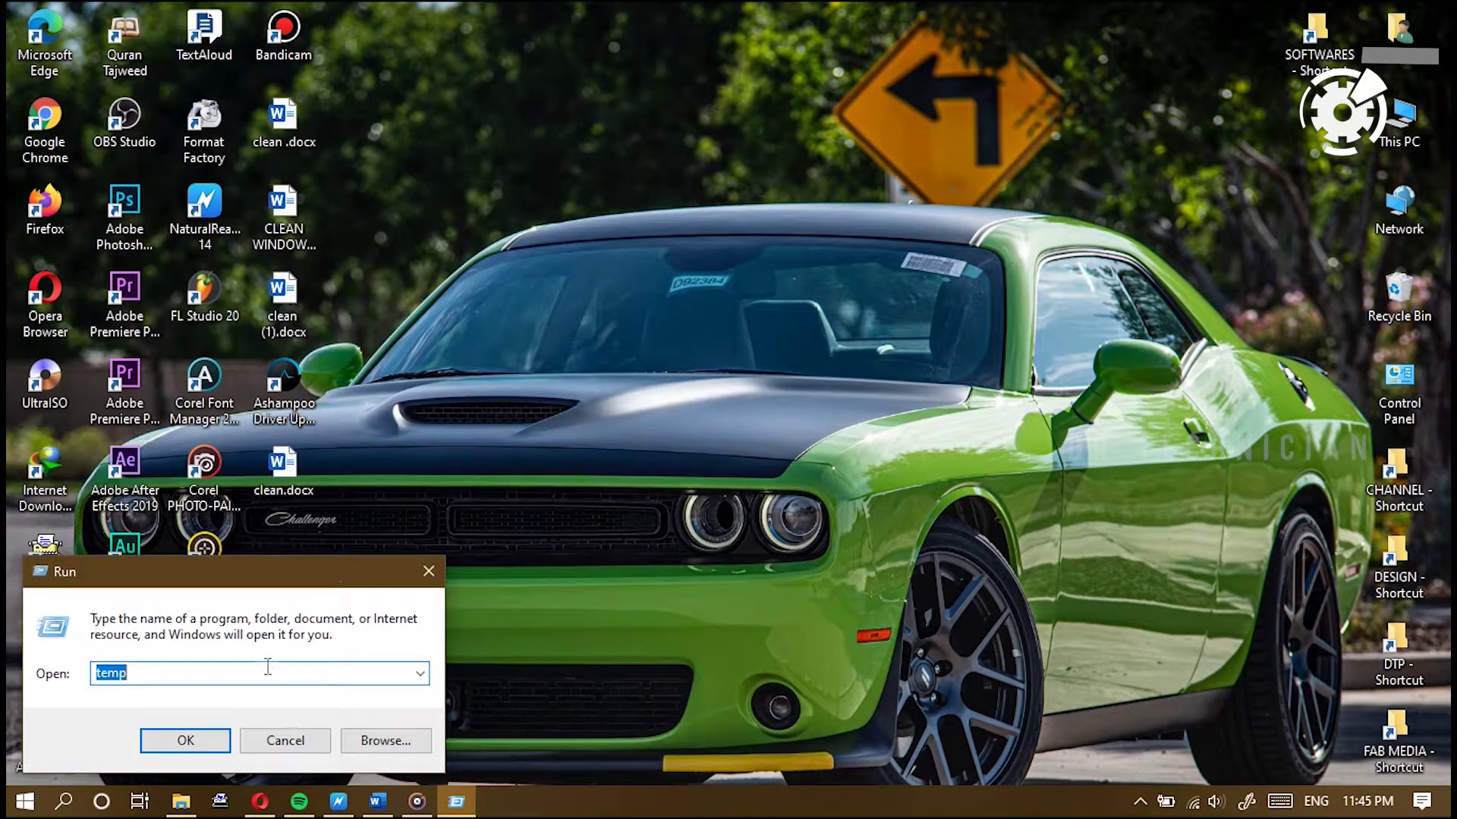
text(%)
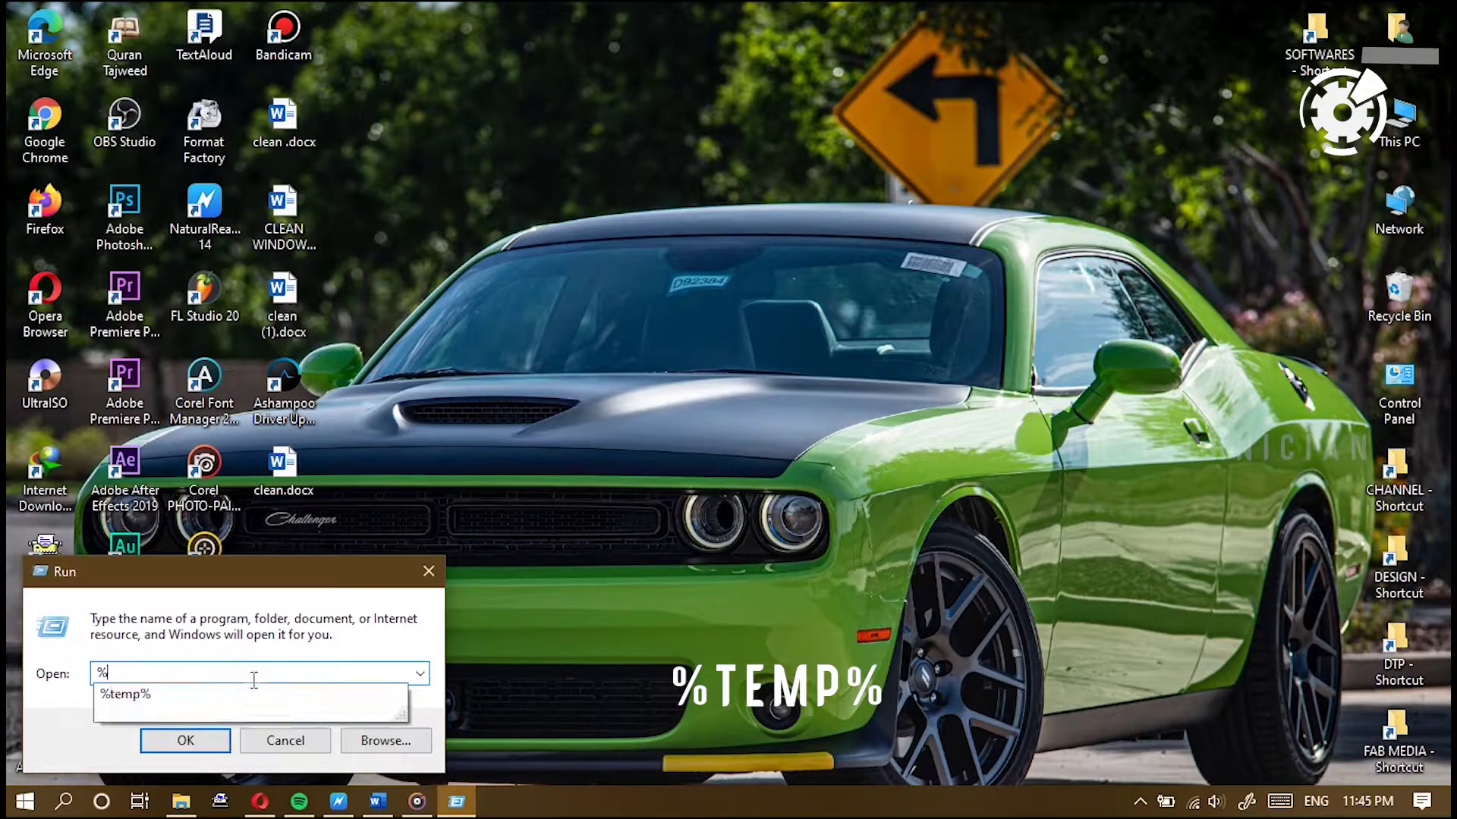
text(temp%)
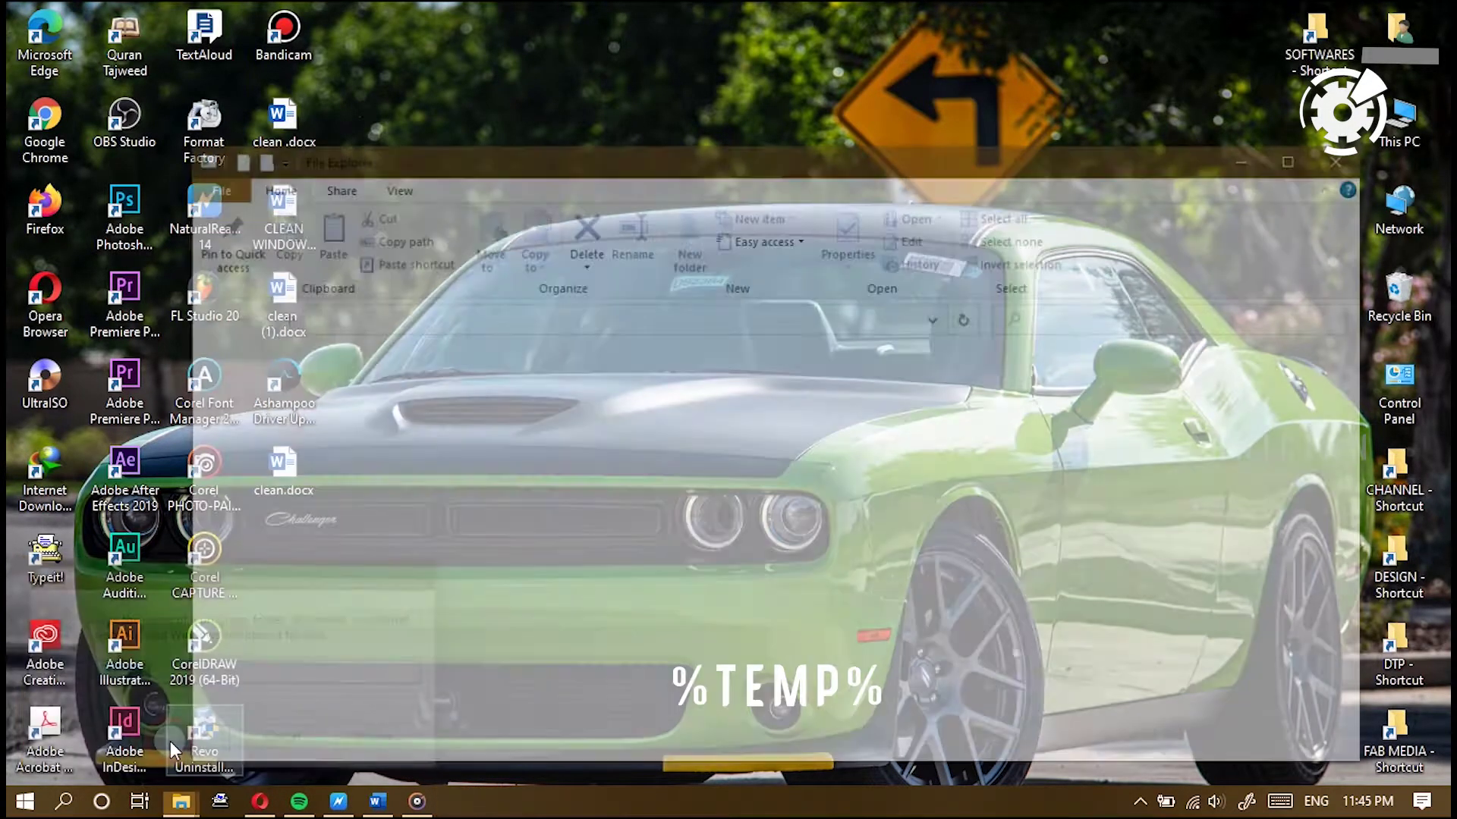
Step: Open the %temp% folder and maximize its window
click(169, 741)
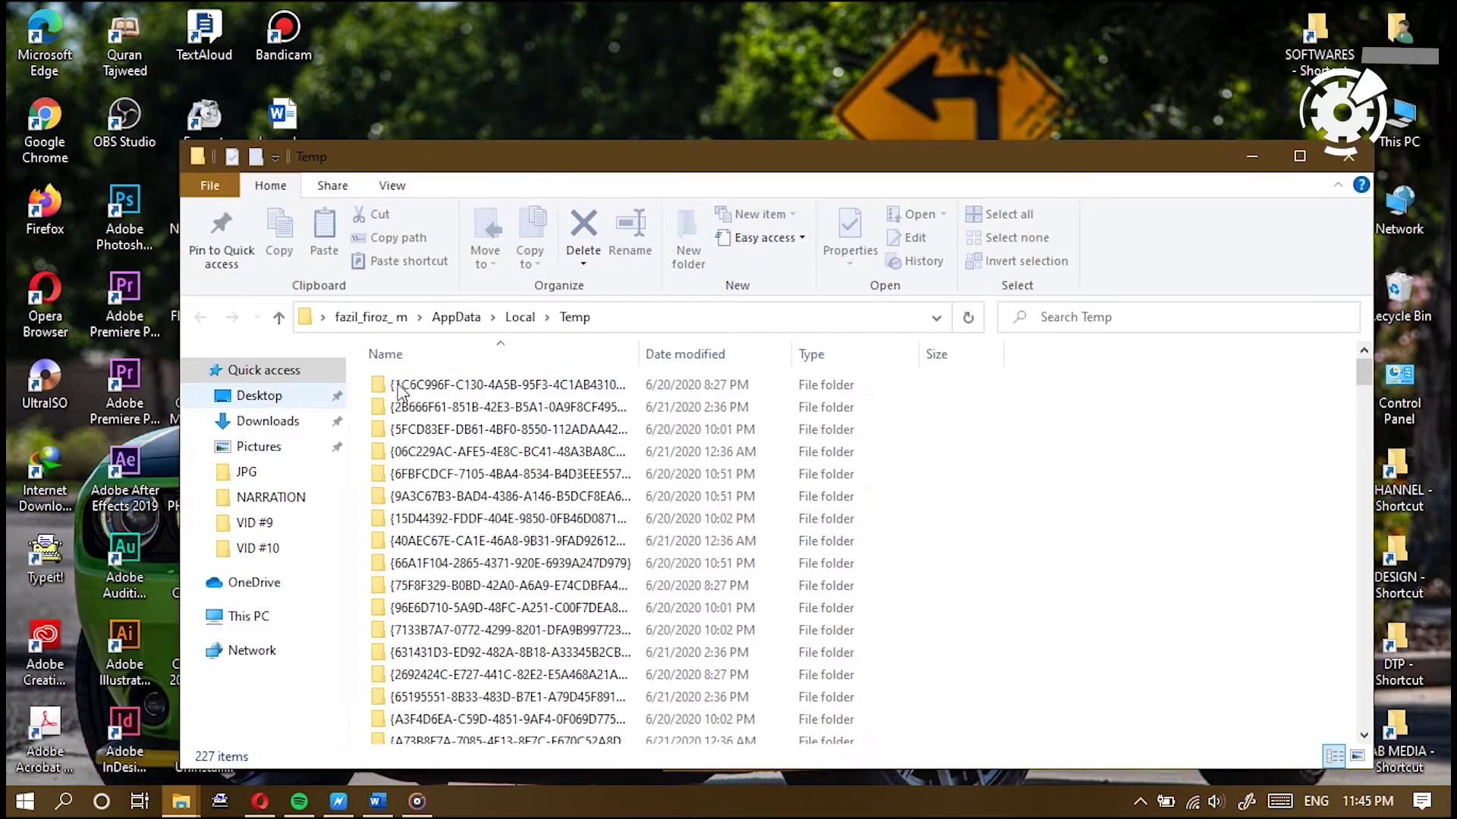
click(1300, 158)
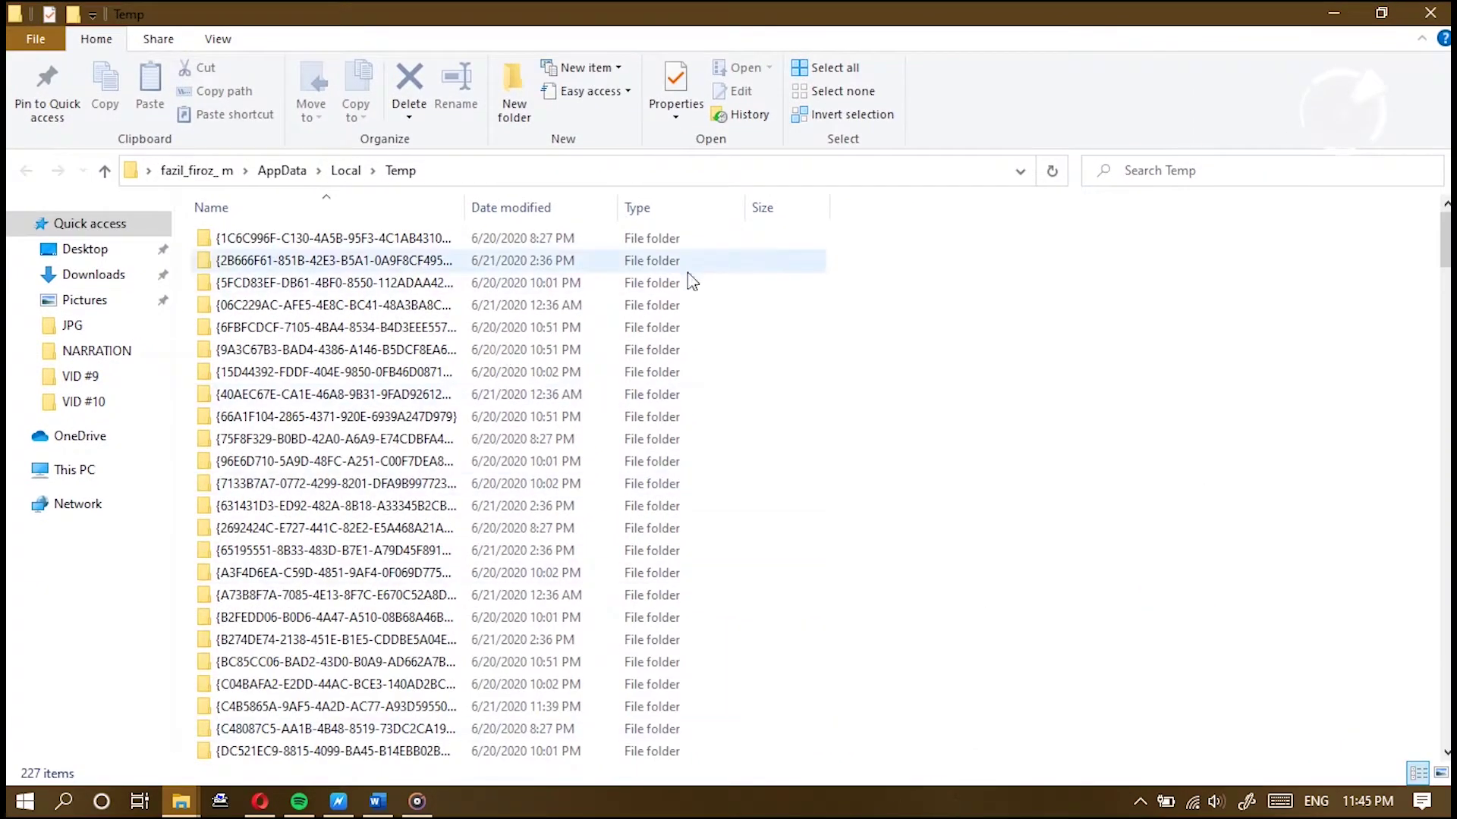
scroll(650, 627, down, 4)
scroll(522, 658, down, 3)
scroll(523, 659, up, 7)
click(415, 418)
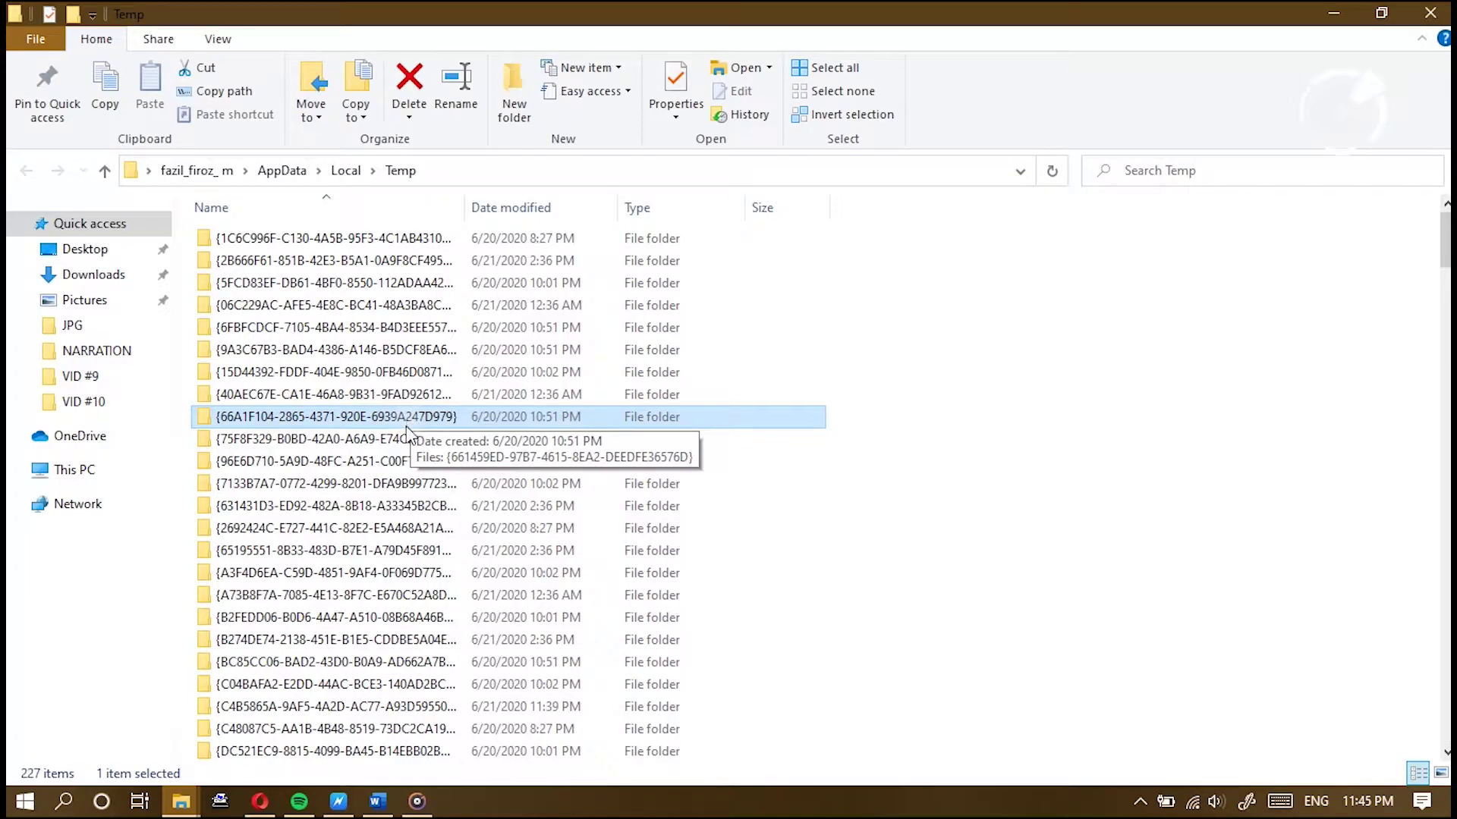
Step: Delete all 278 Temp items, skipping every file still in use
key(ctrl+a)
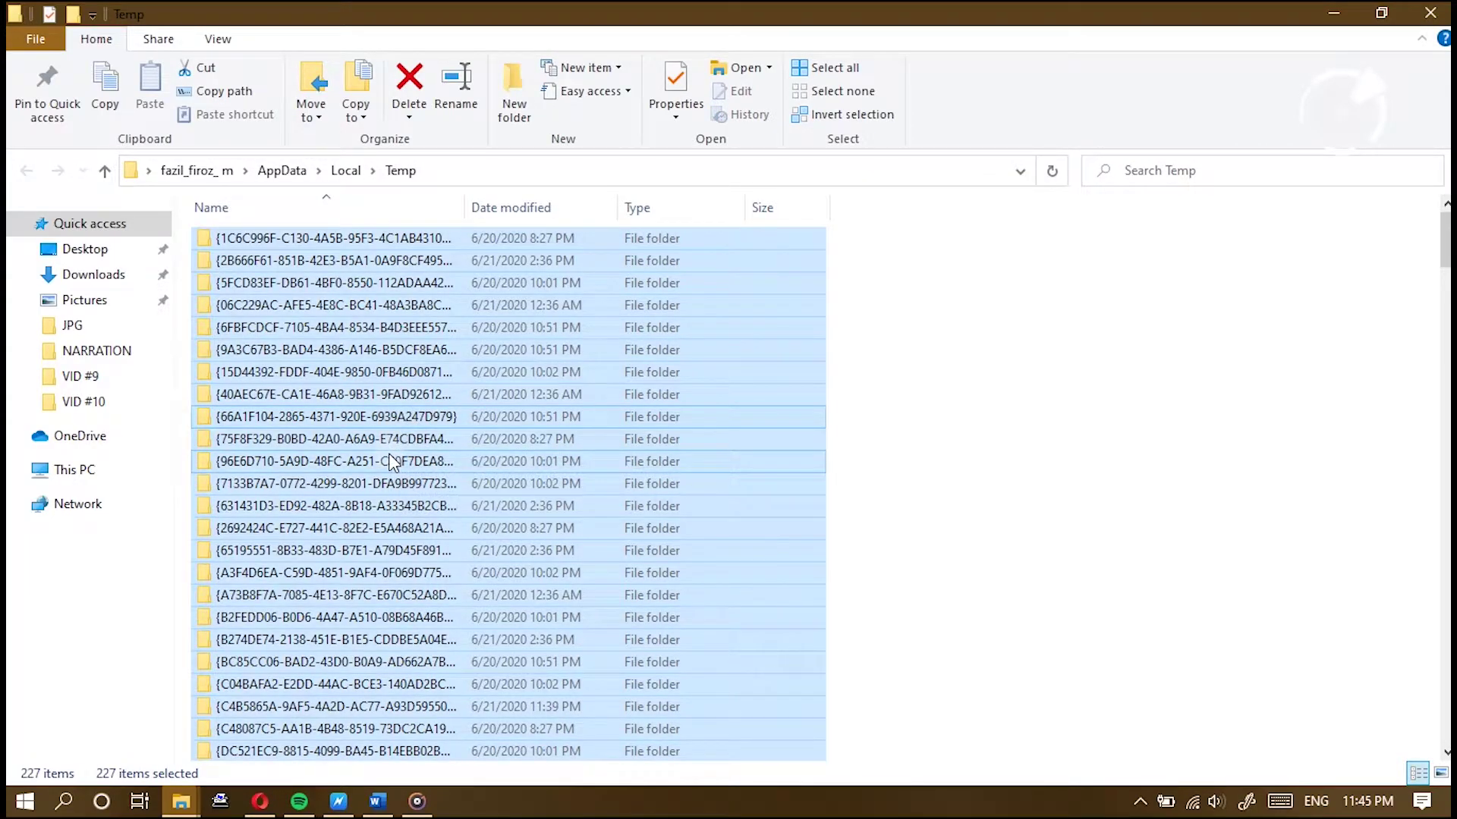
key(Delete)
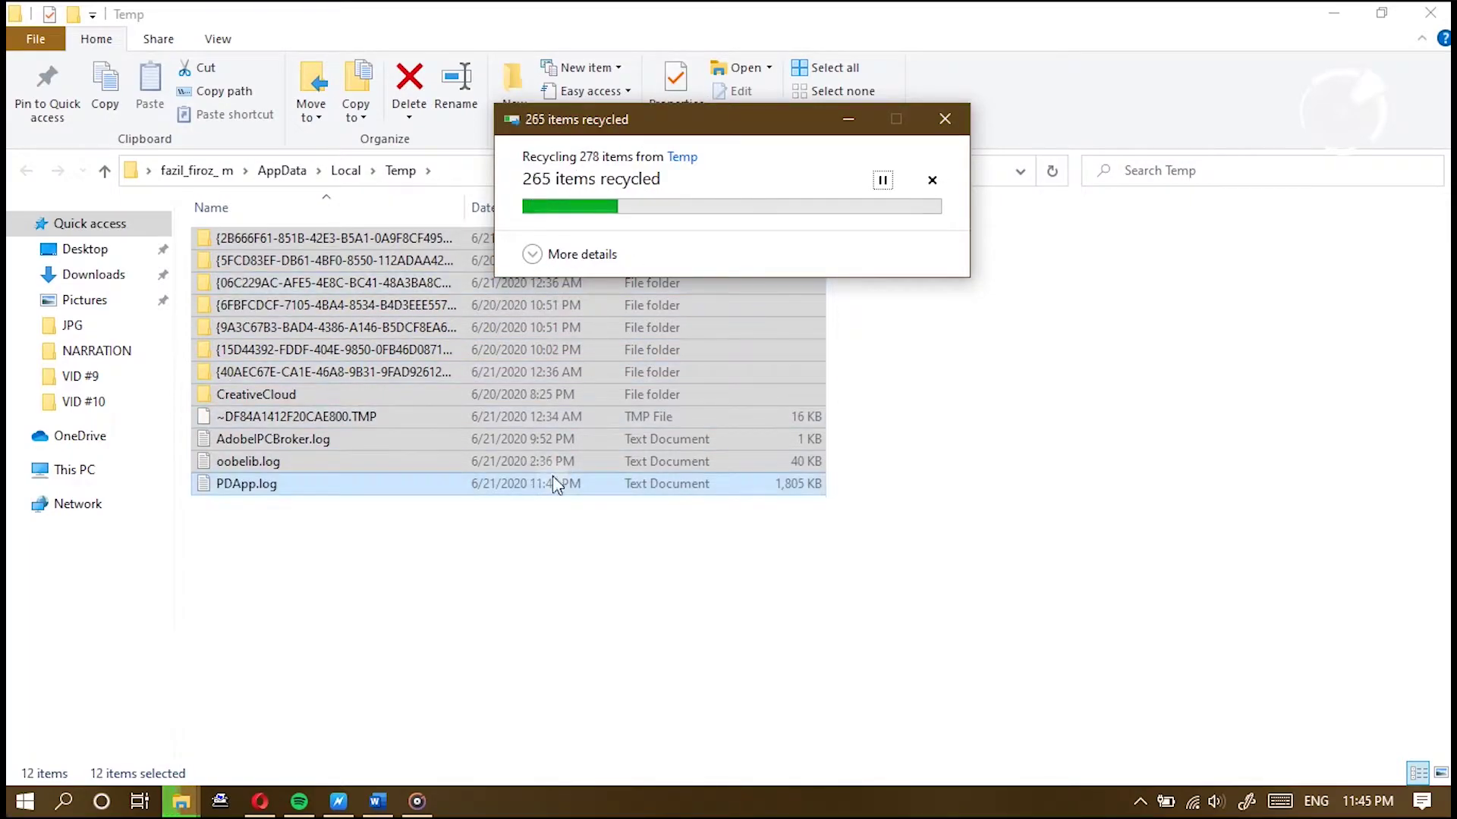
click(556, 318)
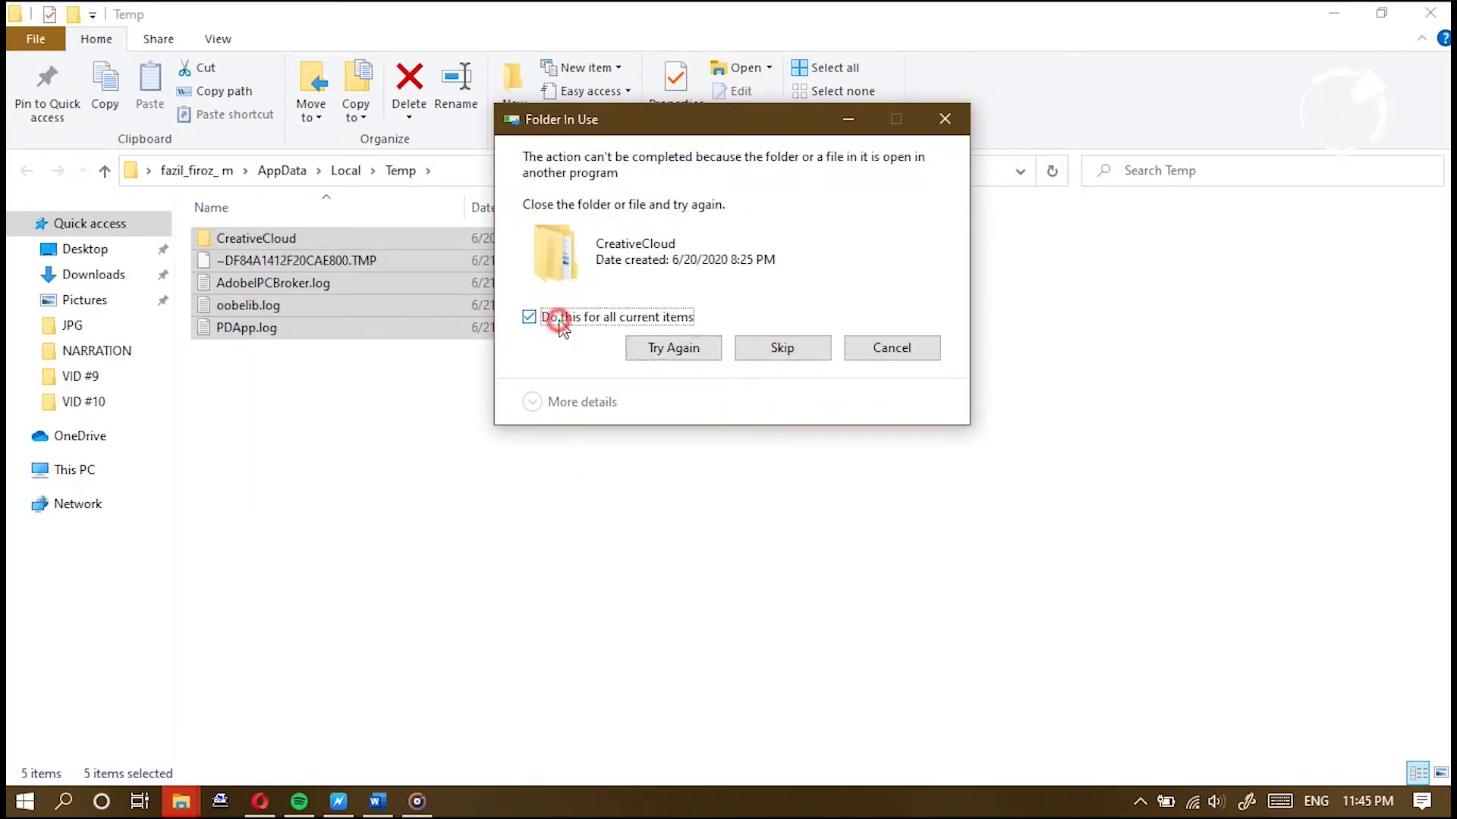
click(782, 348)
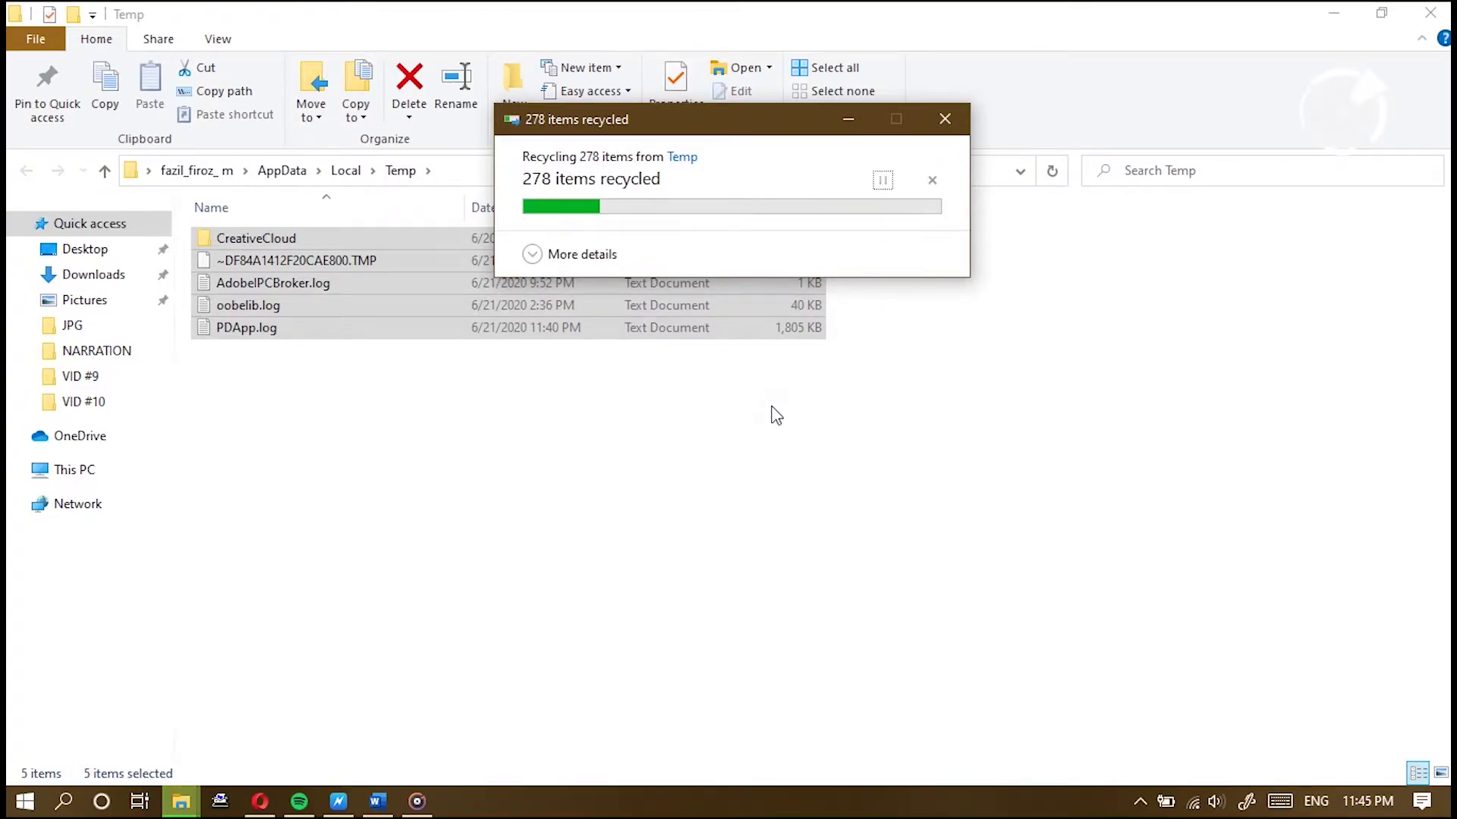
click(771, 414)
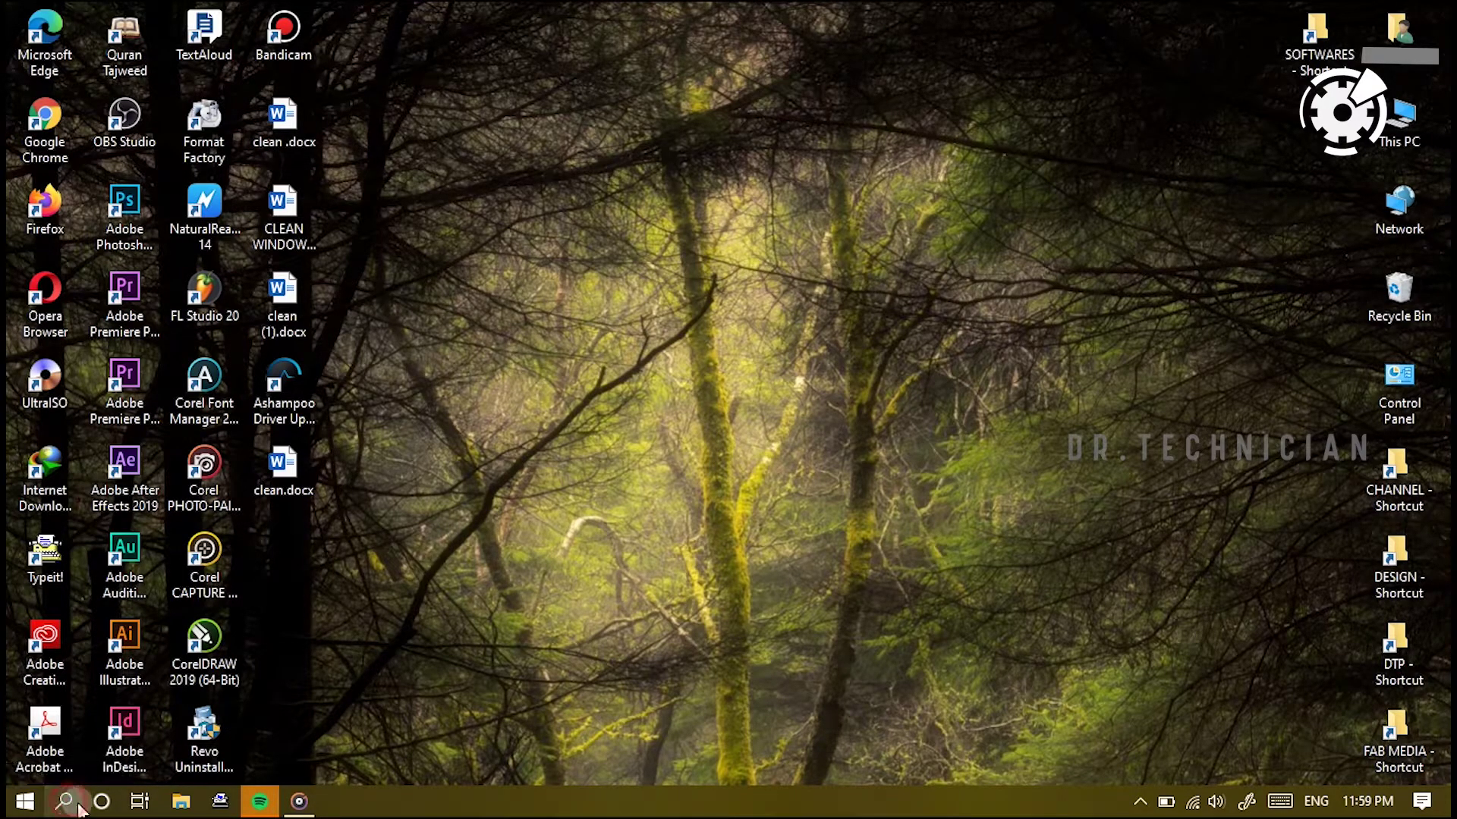
Step: Open the Windows Temp folder with Run 'temp', granting folder access
key(super+r)
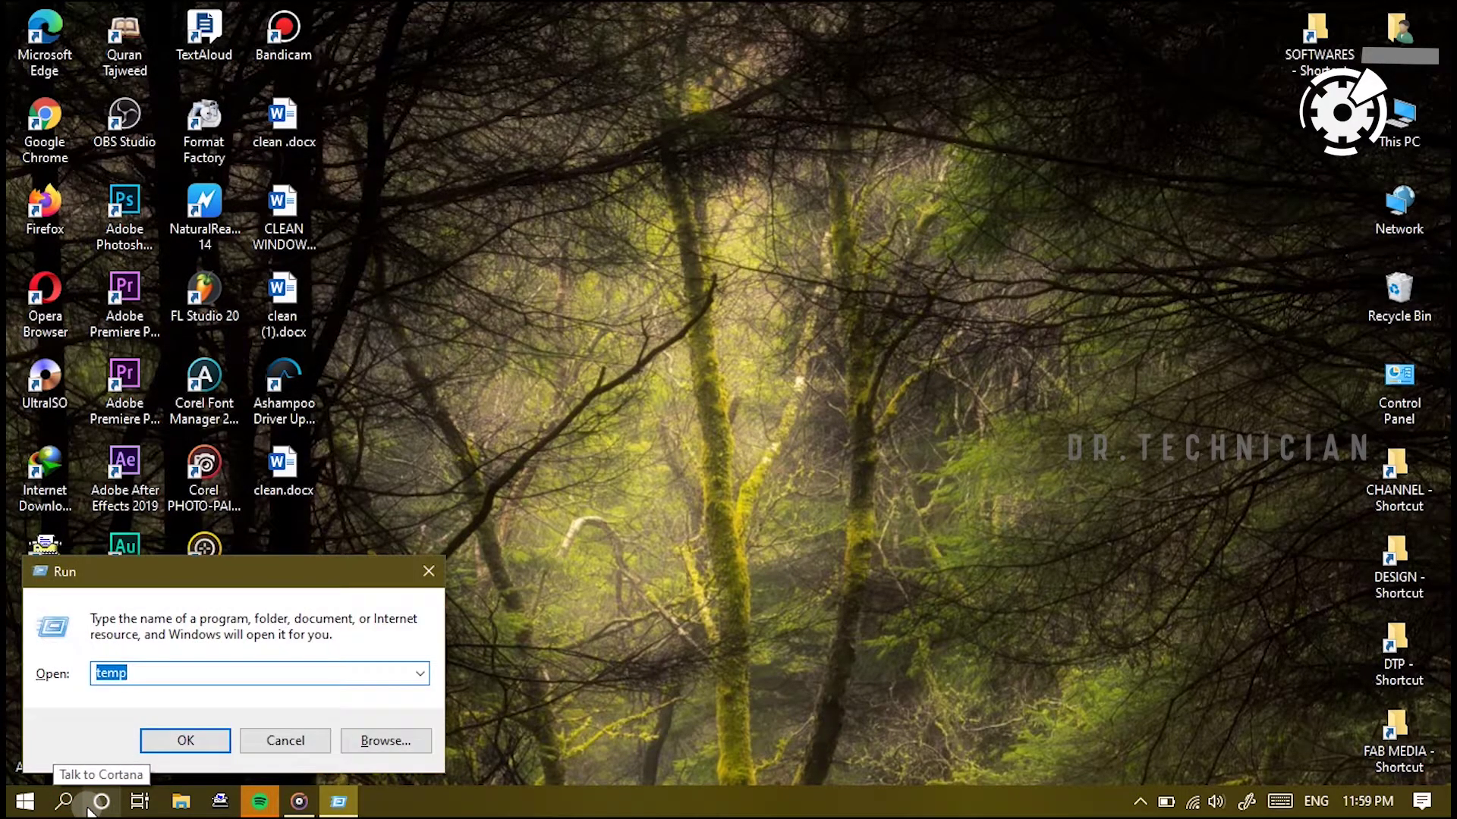
key(BackSpace)
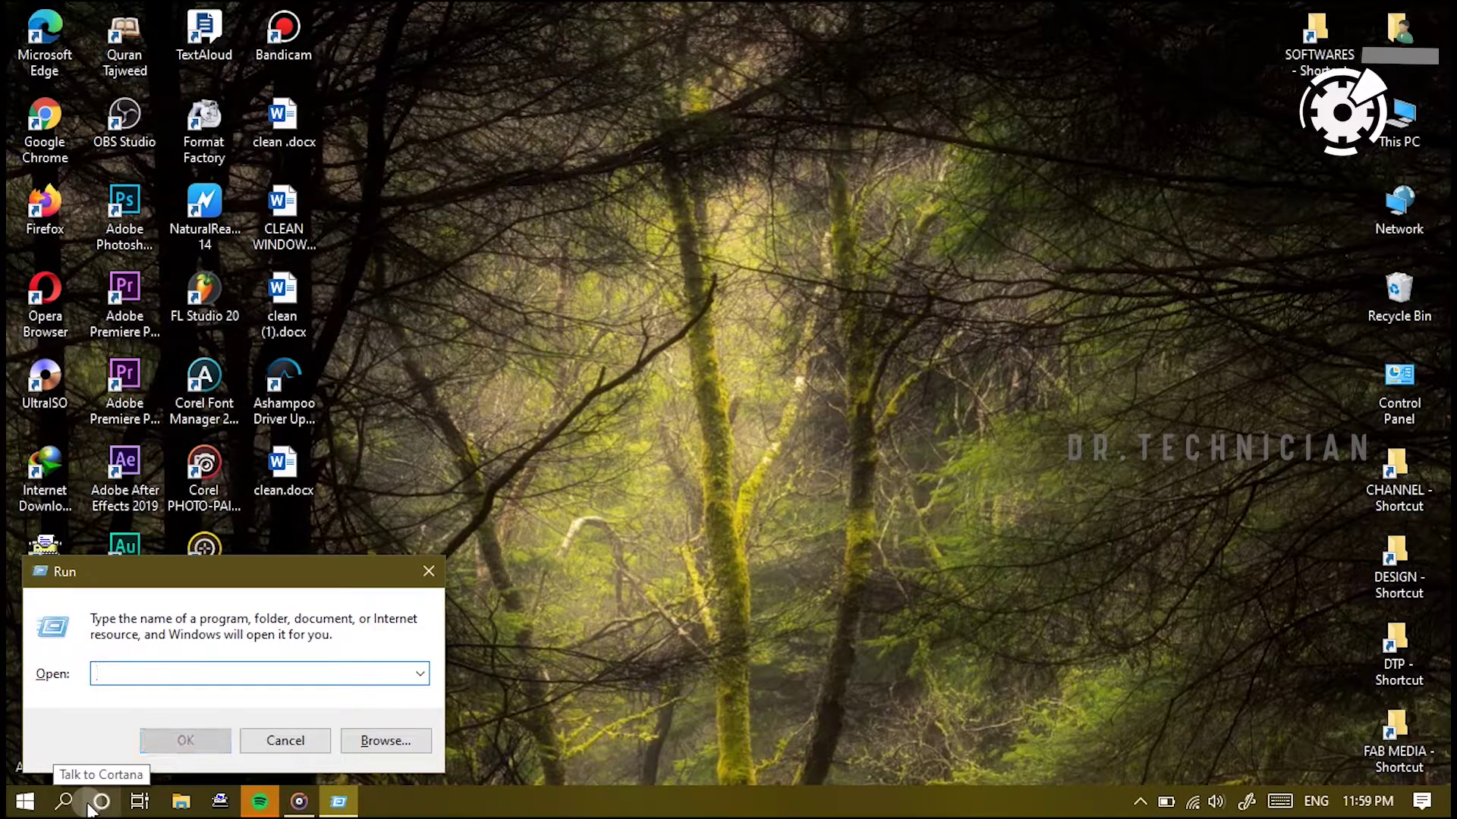
text(temp)
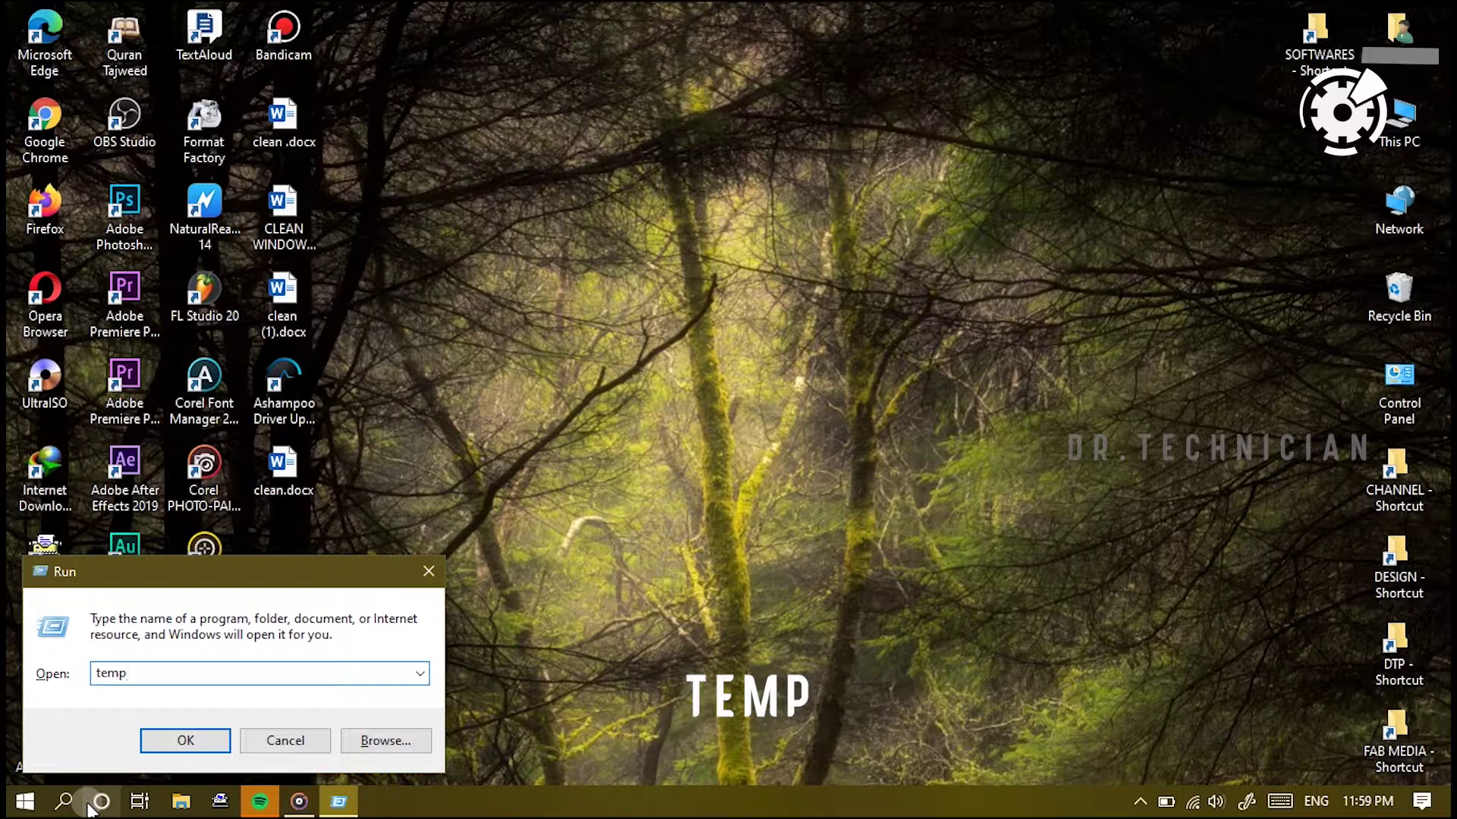
key(Return)
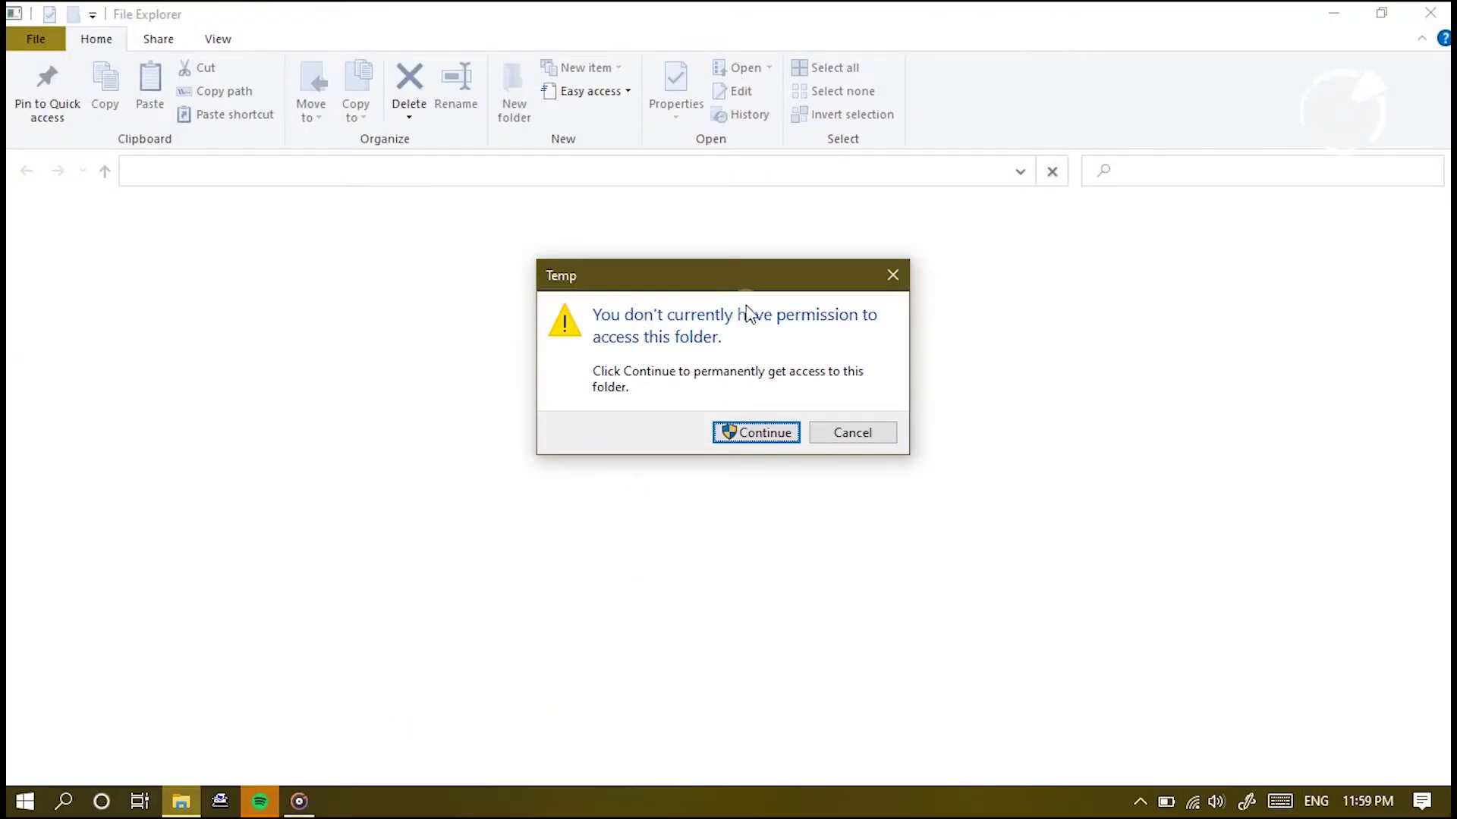
click(761, 432)
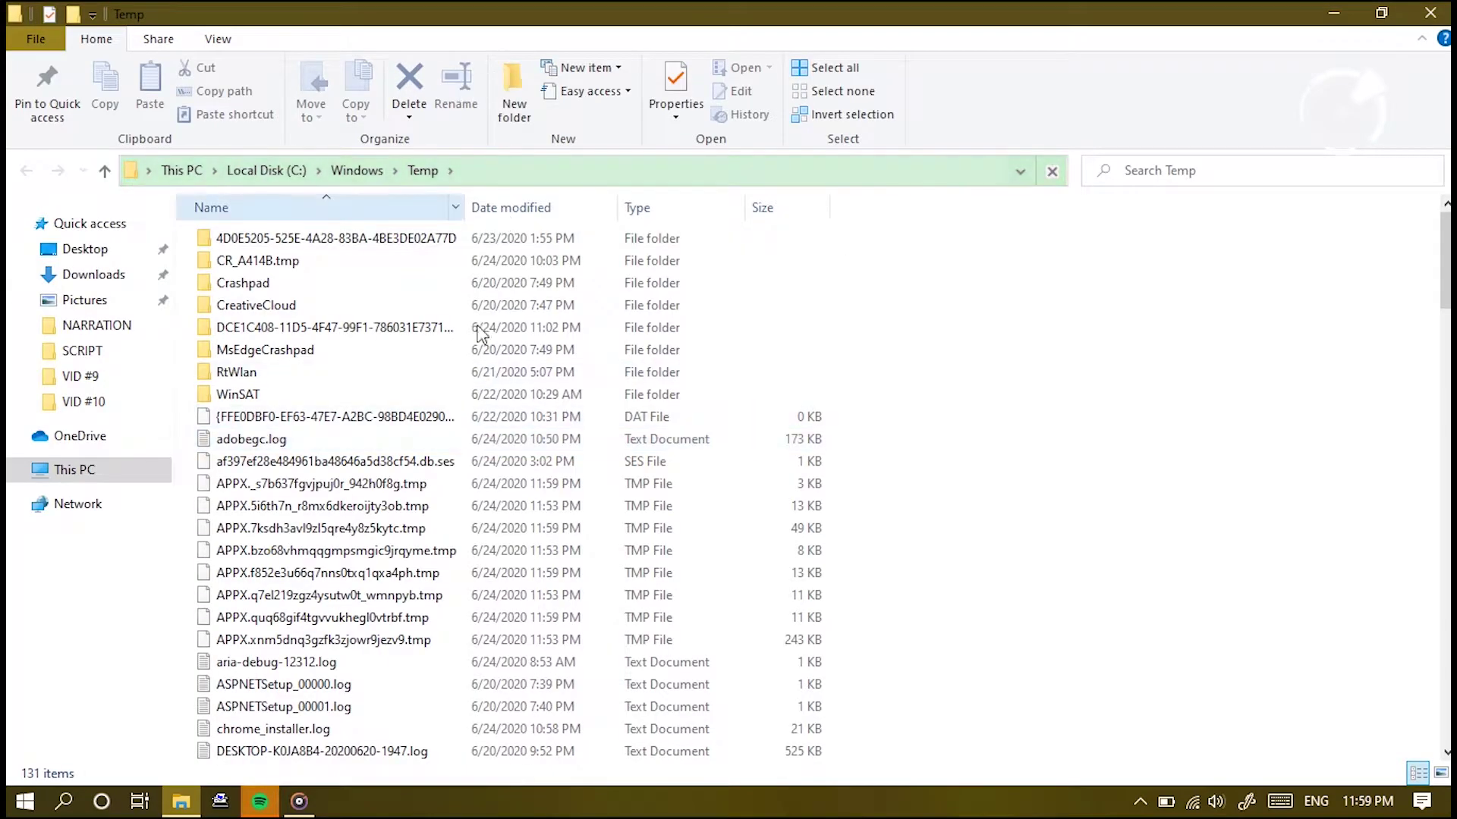
scroll(417, 511, down, 2)
scroll(417, 512, down, 6)
scroll(412, 514, down, 4)
scroll(412, 515, down, 5)
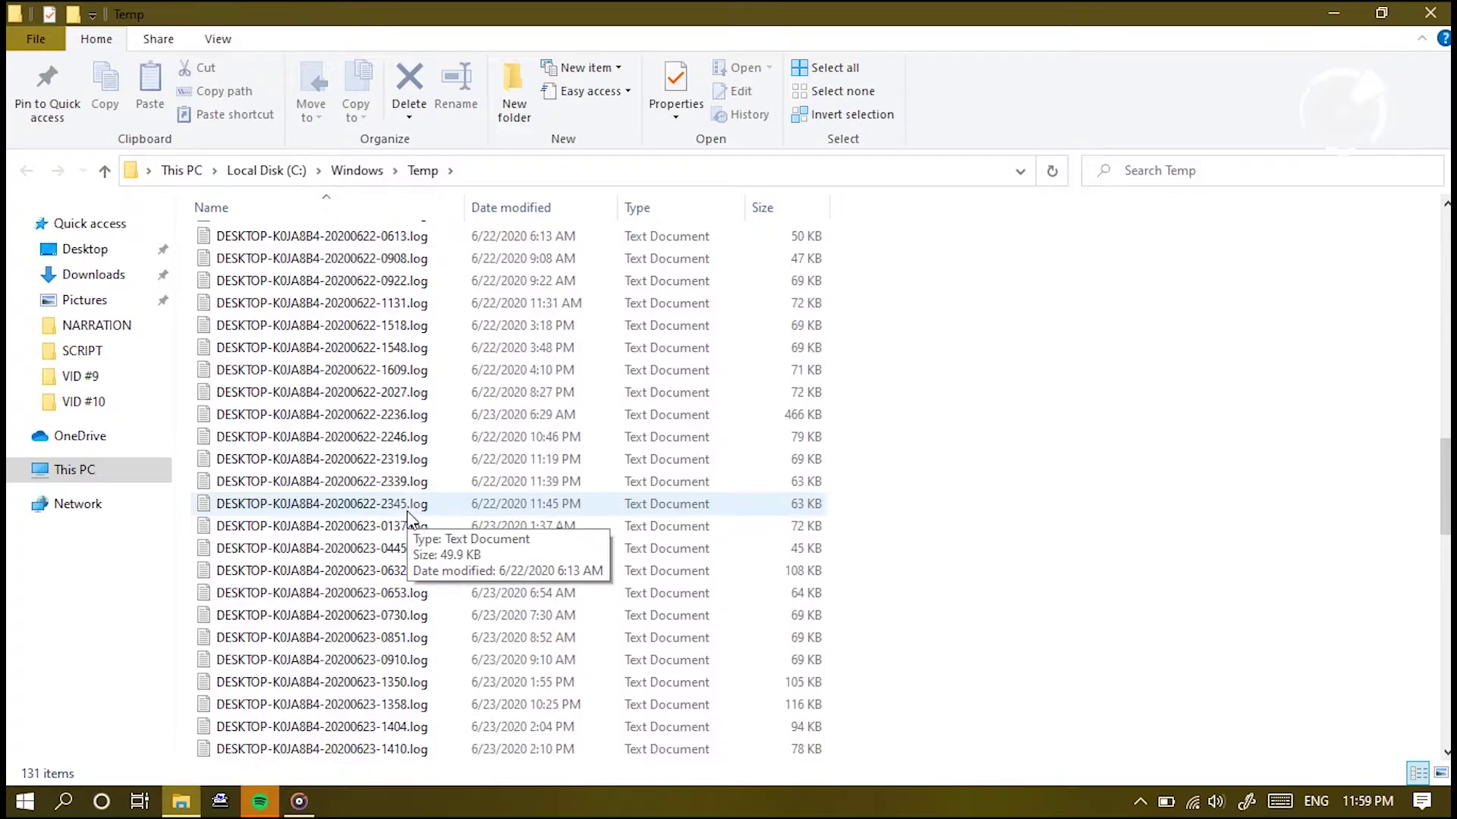
scroll(410, 516, down, 3)
scroll(403, 518, up, 10)
scroll(398, 518, up, 15)
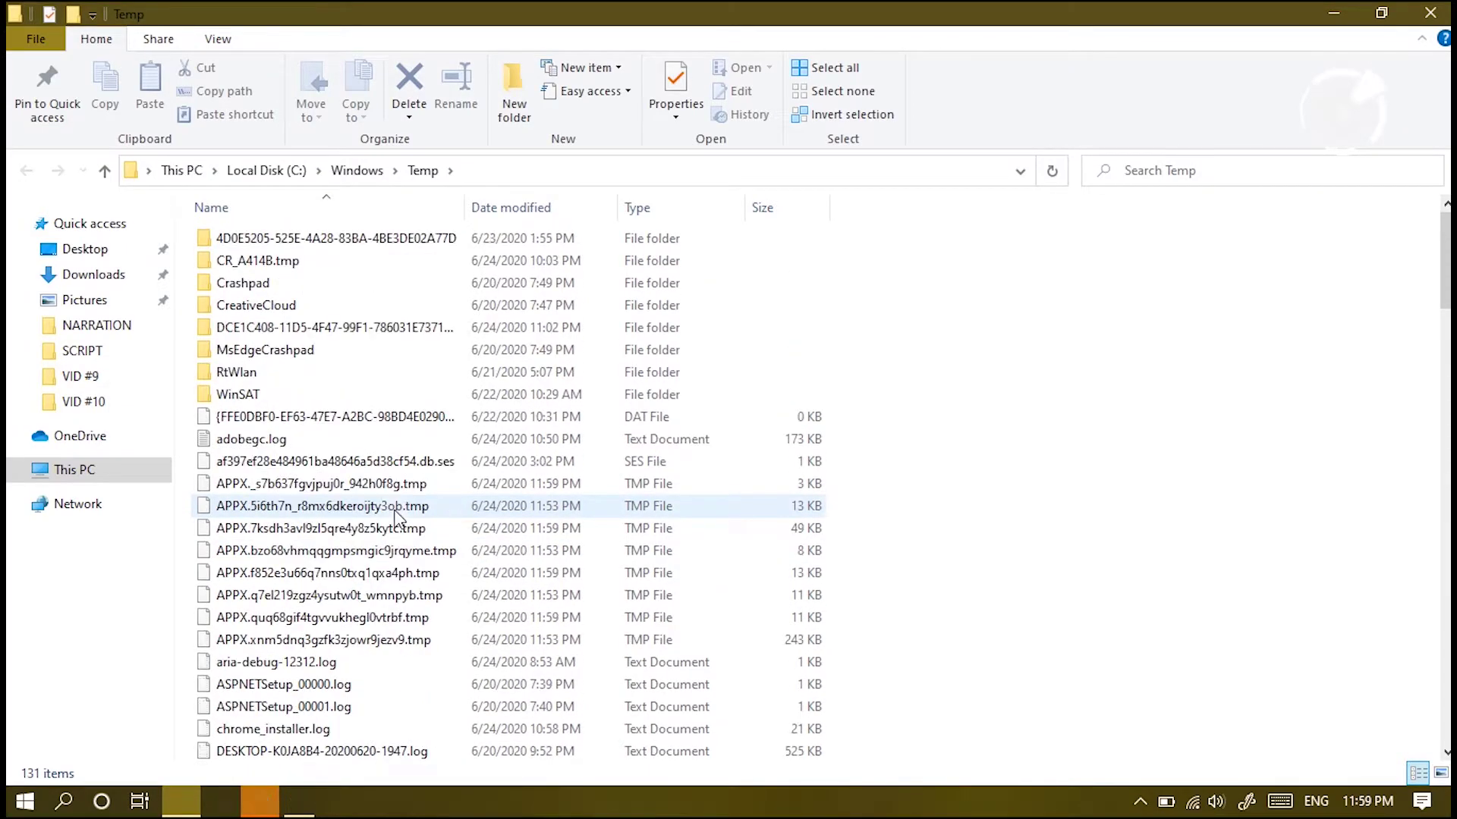
Step: Delete Windows Temp contents with administrator approval, leaving 19 items, and close the window
click(319, 418)
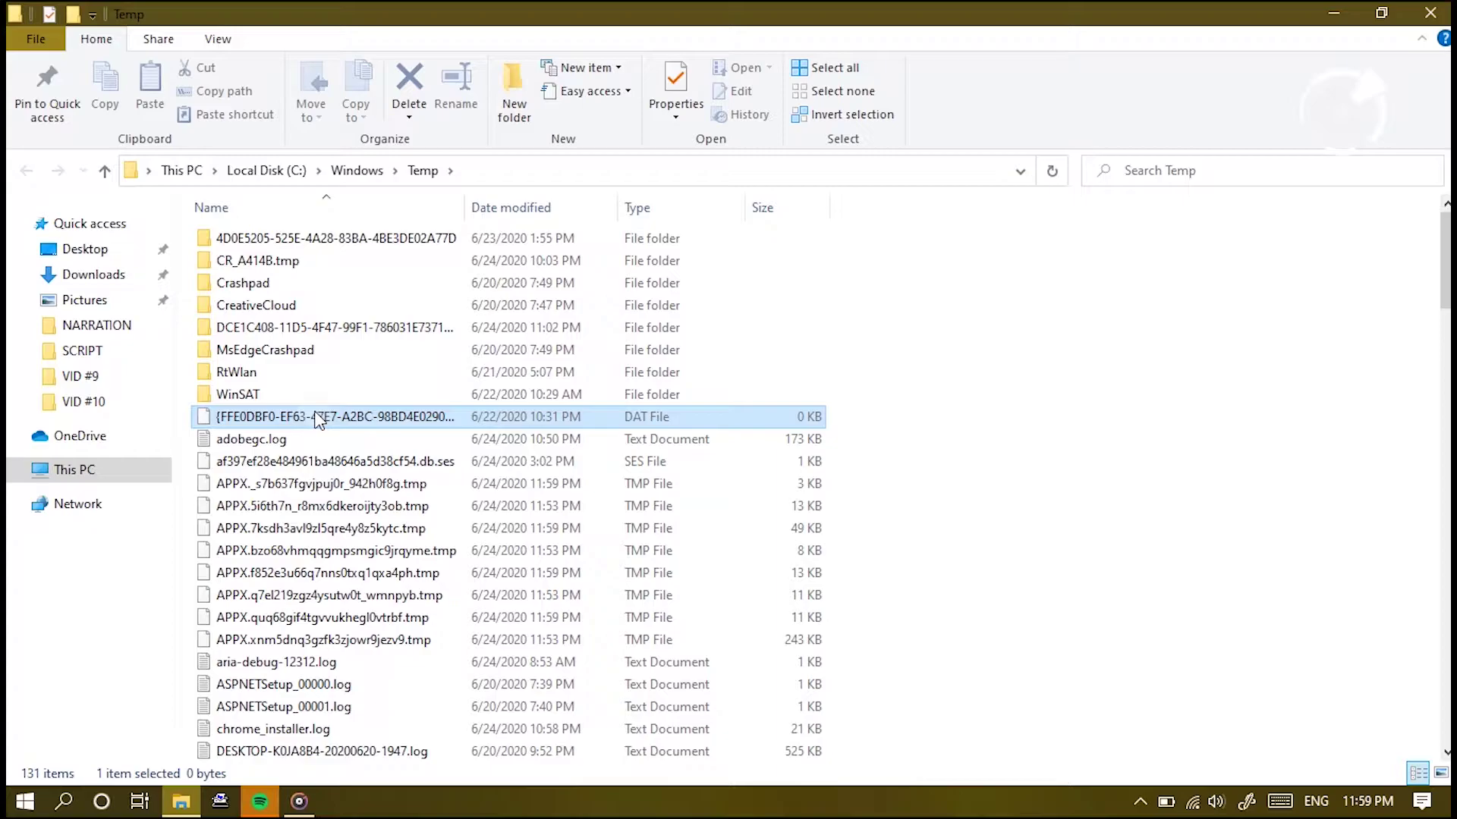
key(ctrl+a)
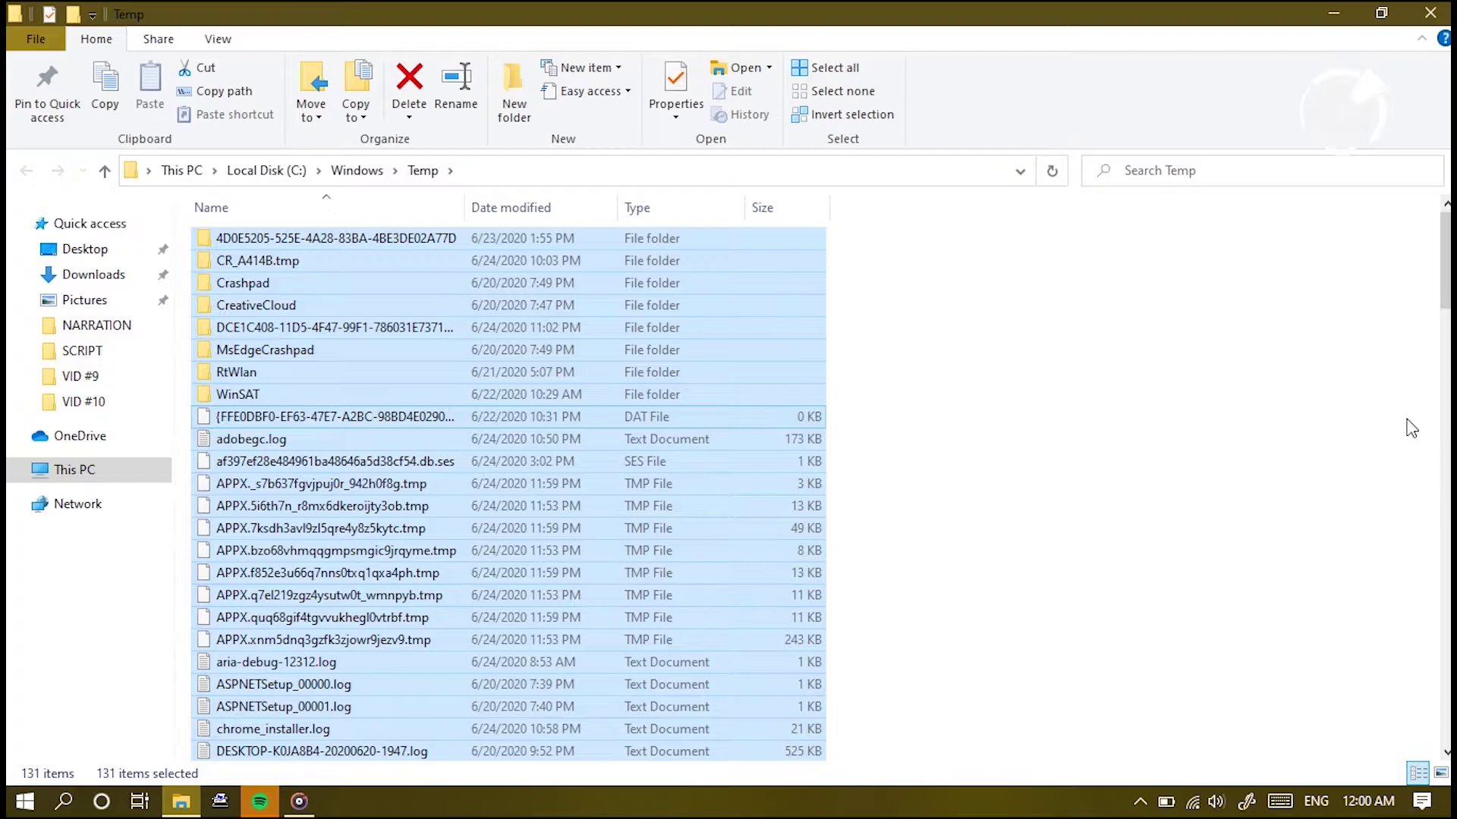
key(Delete)
click(380, 305)
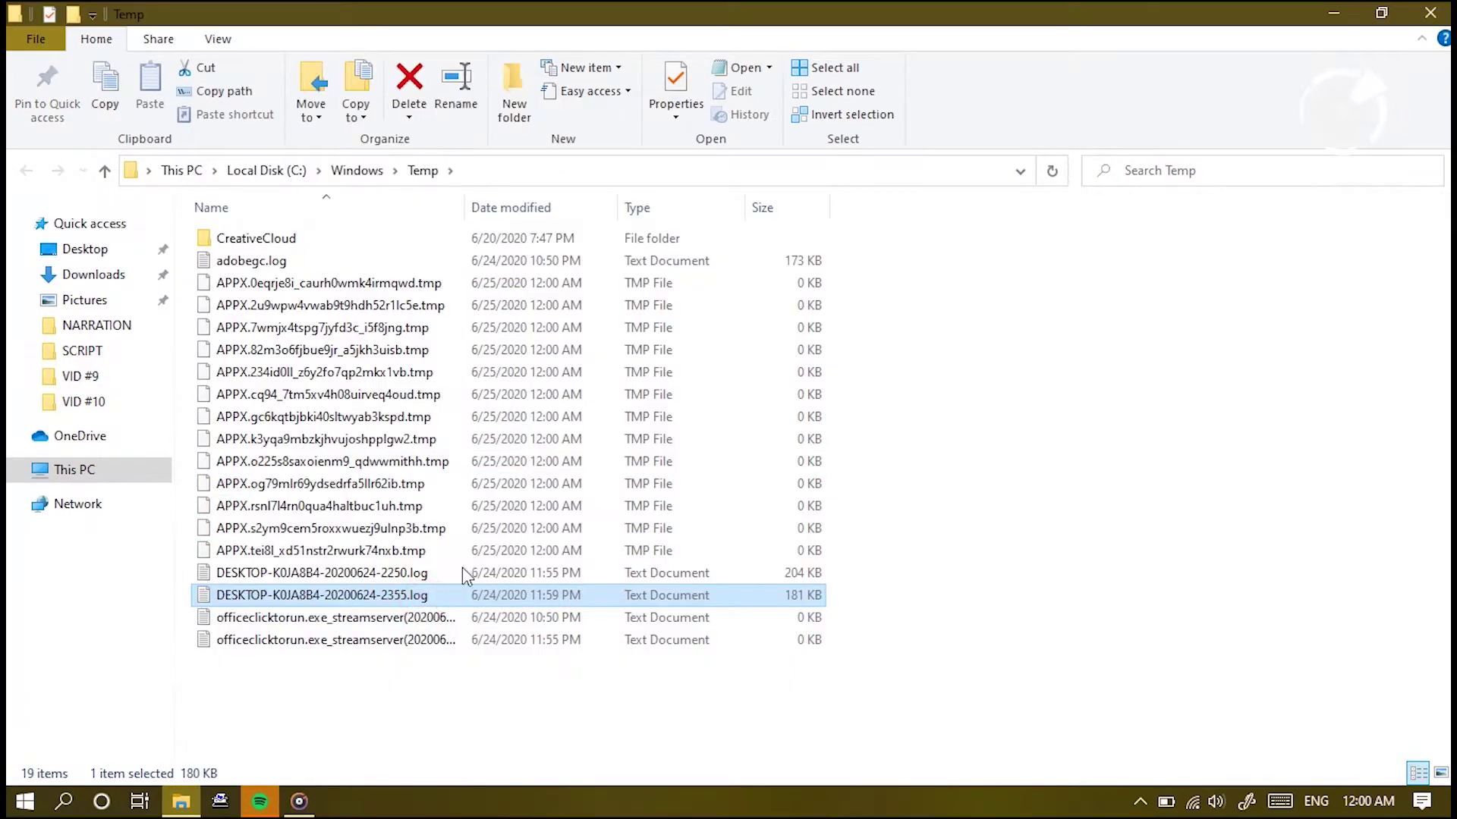
click(1429, 13)
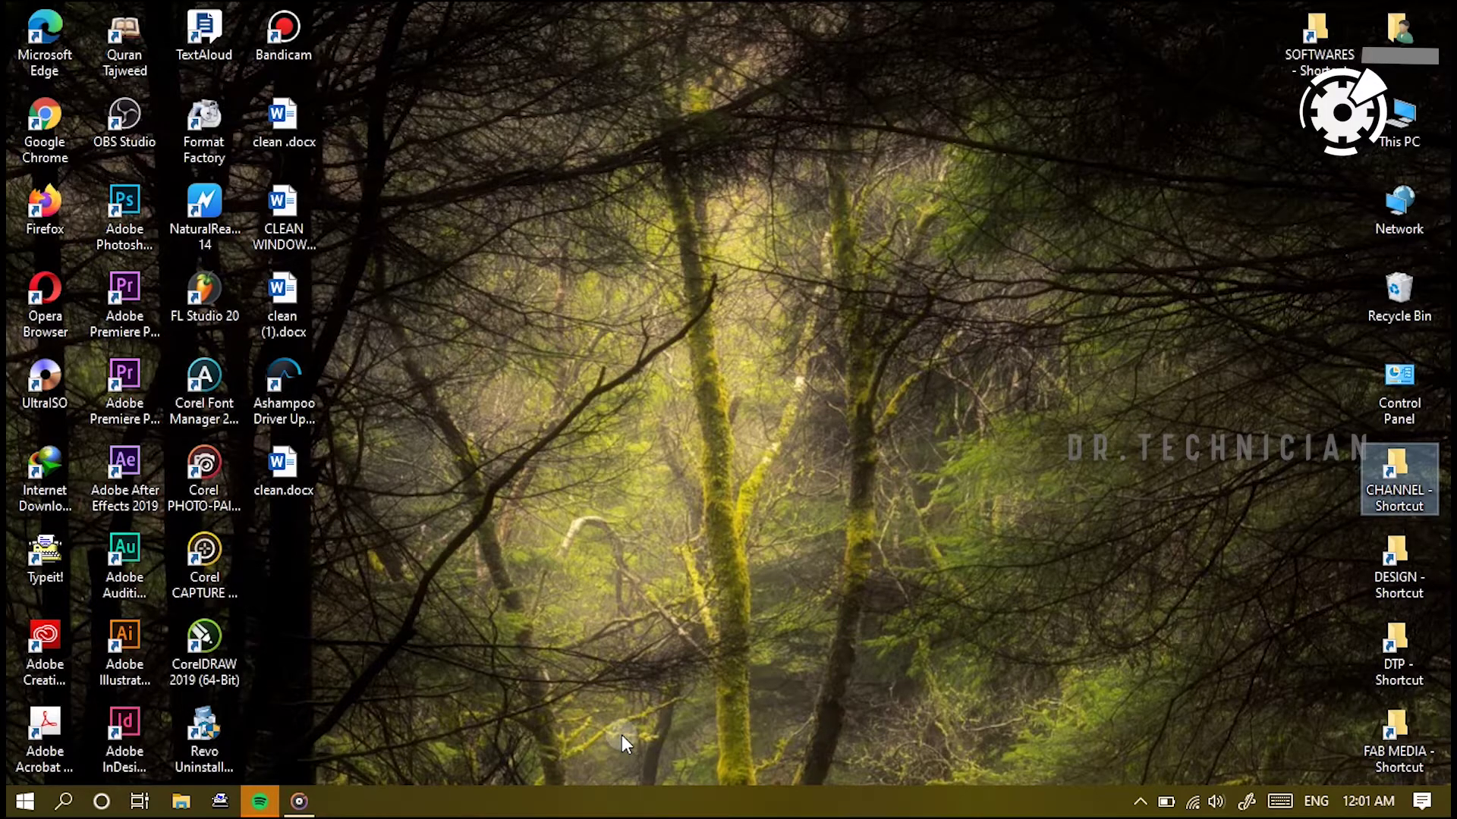
Step: Open the Prefetch folder with Run 'prefetch', granting folder access
key(super+r)
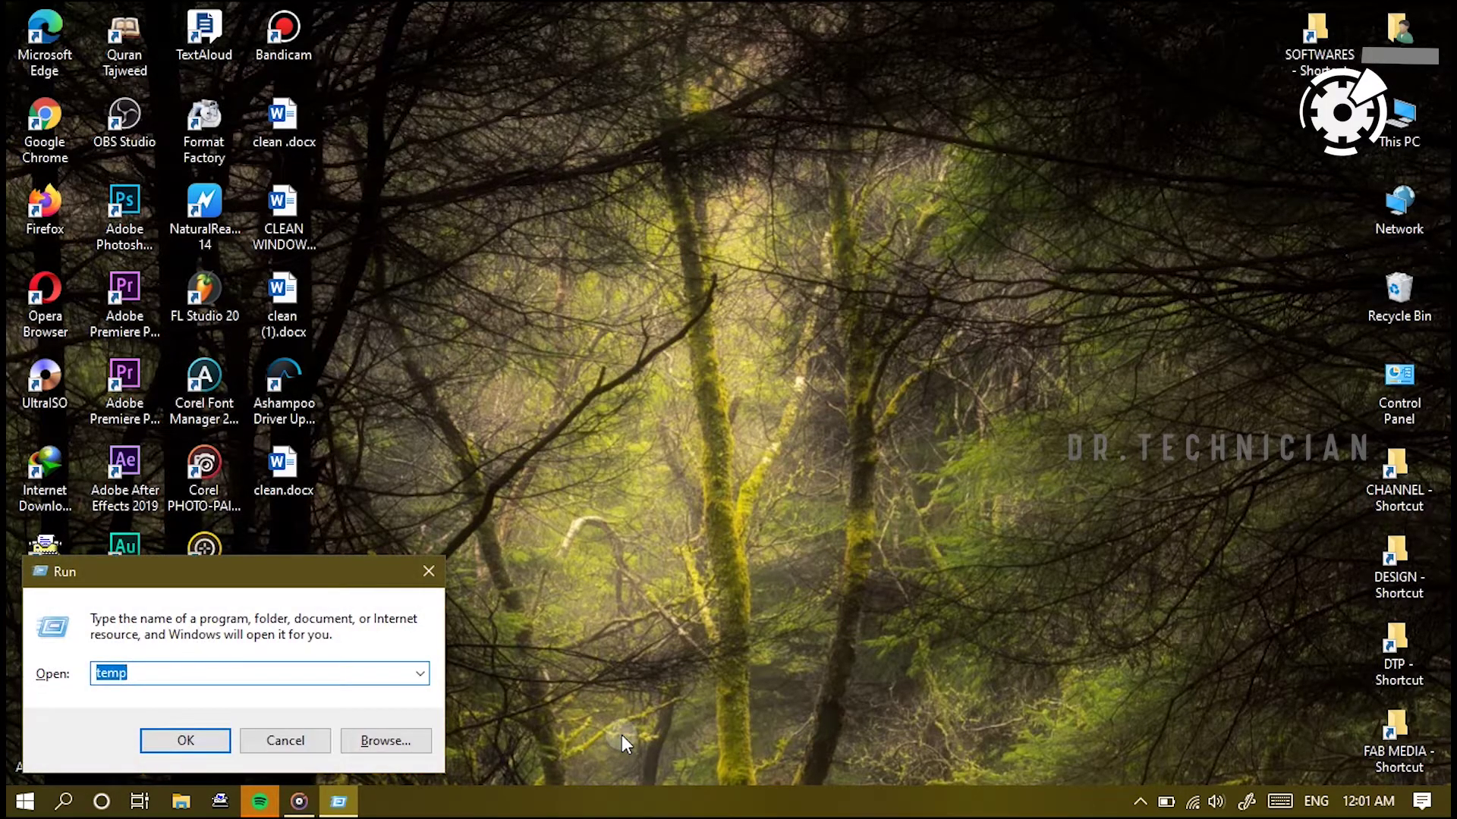
text(prefec)
key(BackSpace)
text(tch)
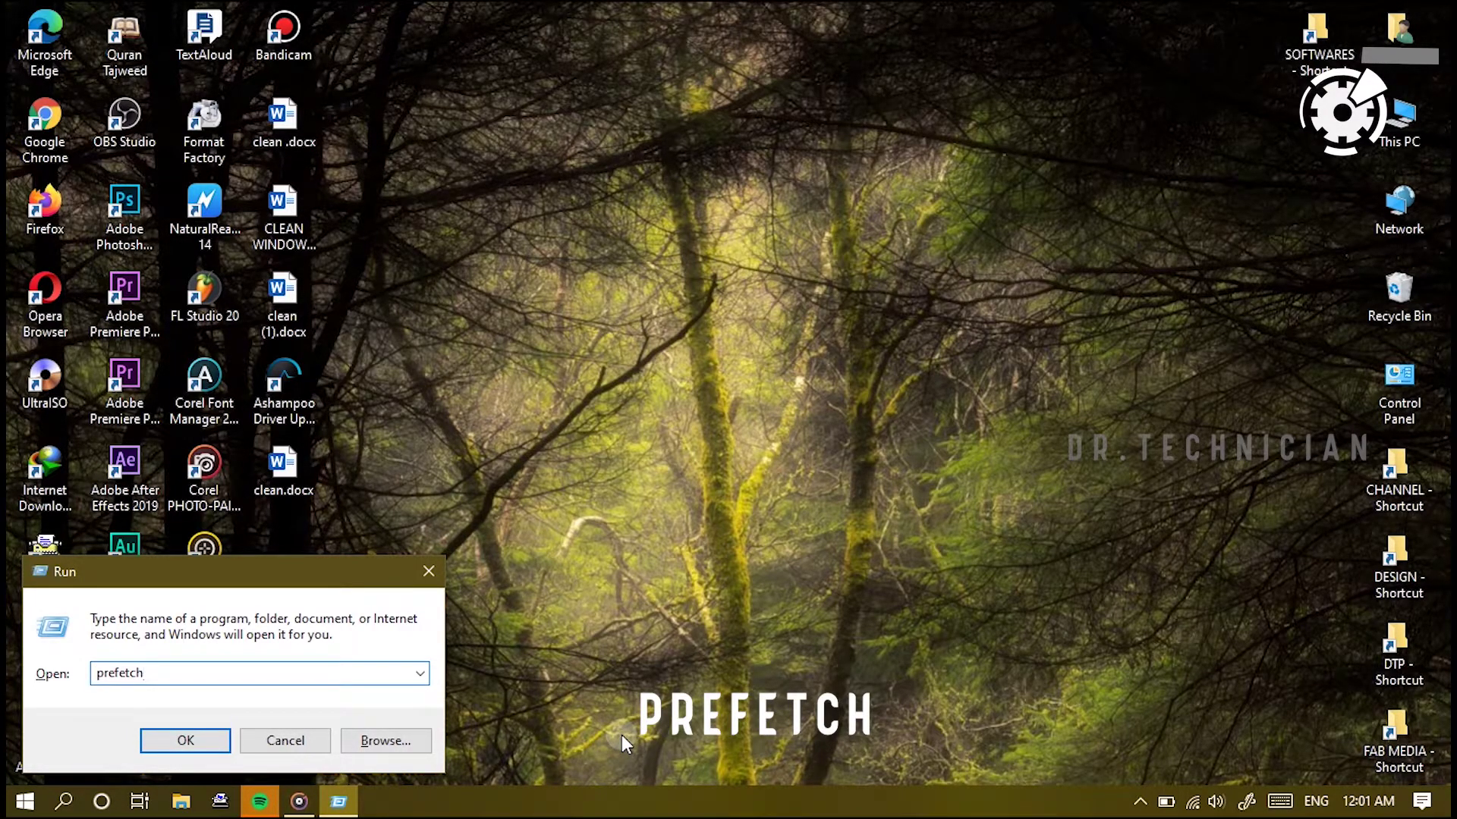
key(Return)
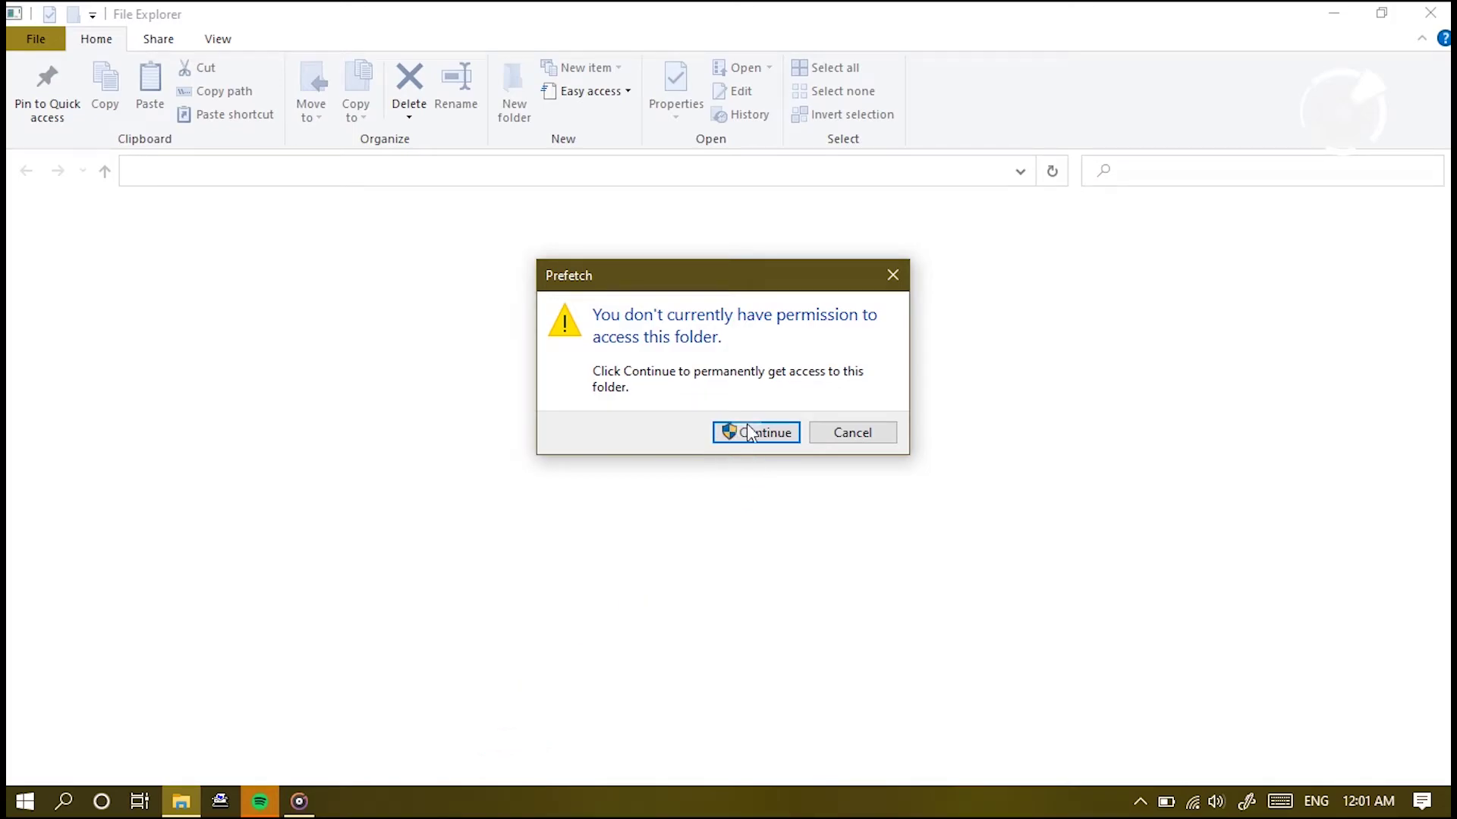
click(731, 432)
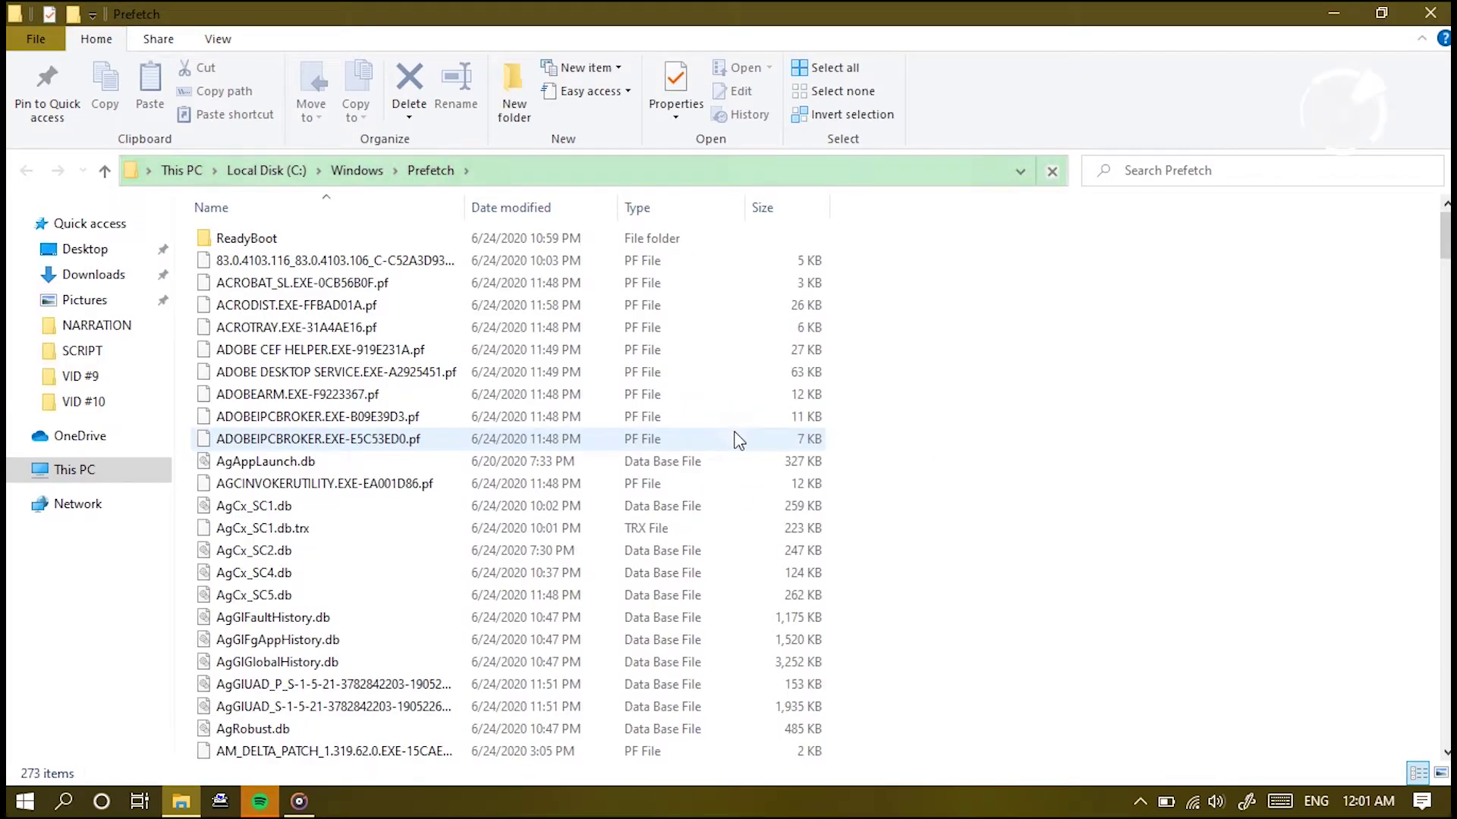
Step: Delete all Prefetch files, skipping the in-use one and leaving two
key(ctrl+a)
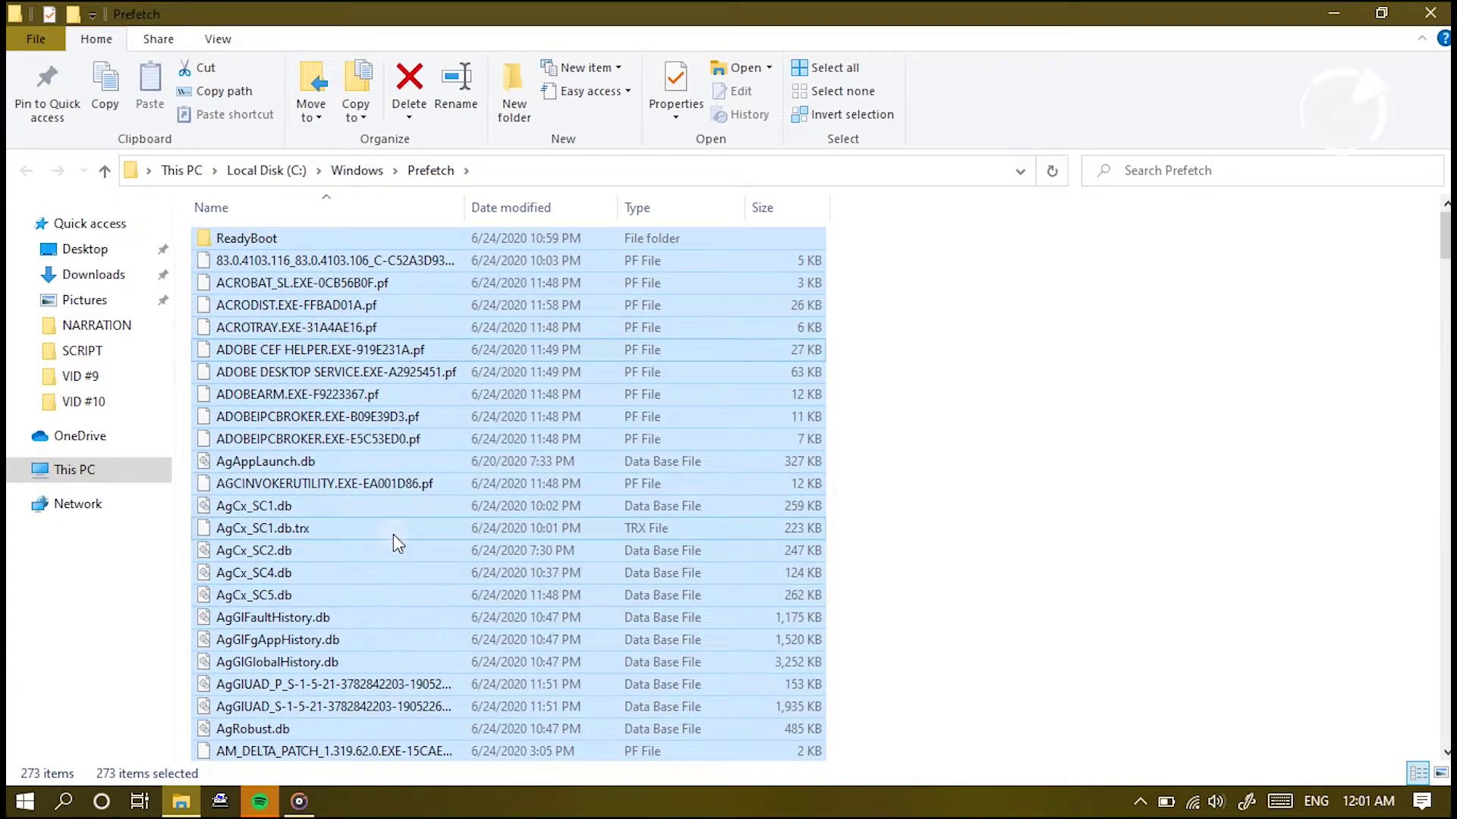
key(Delete)
click(830, 338)
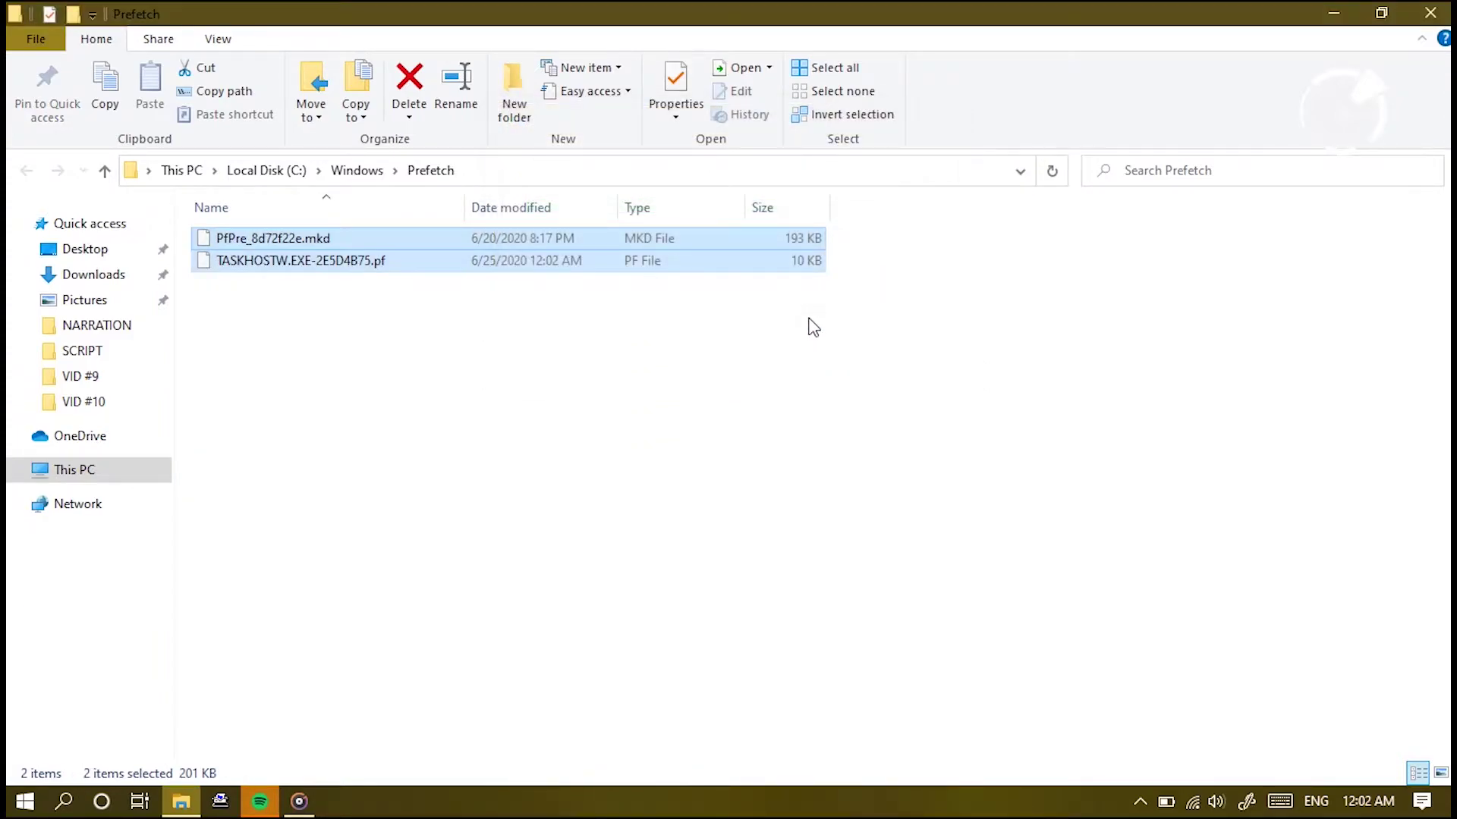
click(803, 370)
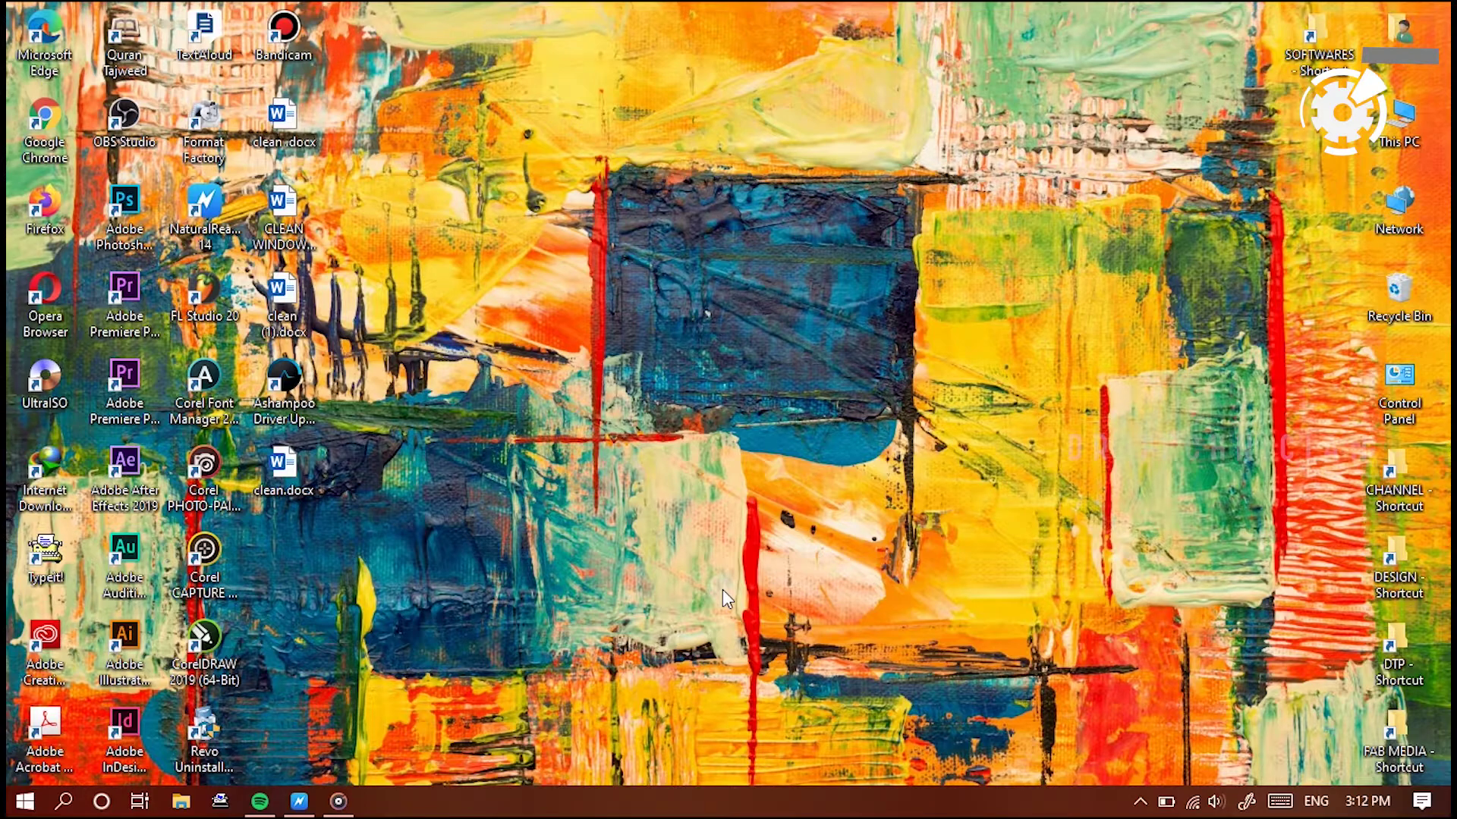
Step: Run WSreset to reset the Store cache, then close the reopened Store window
key(super+r)
text(W)
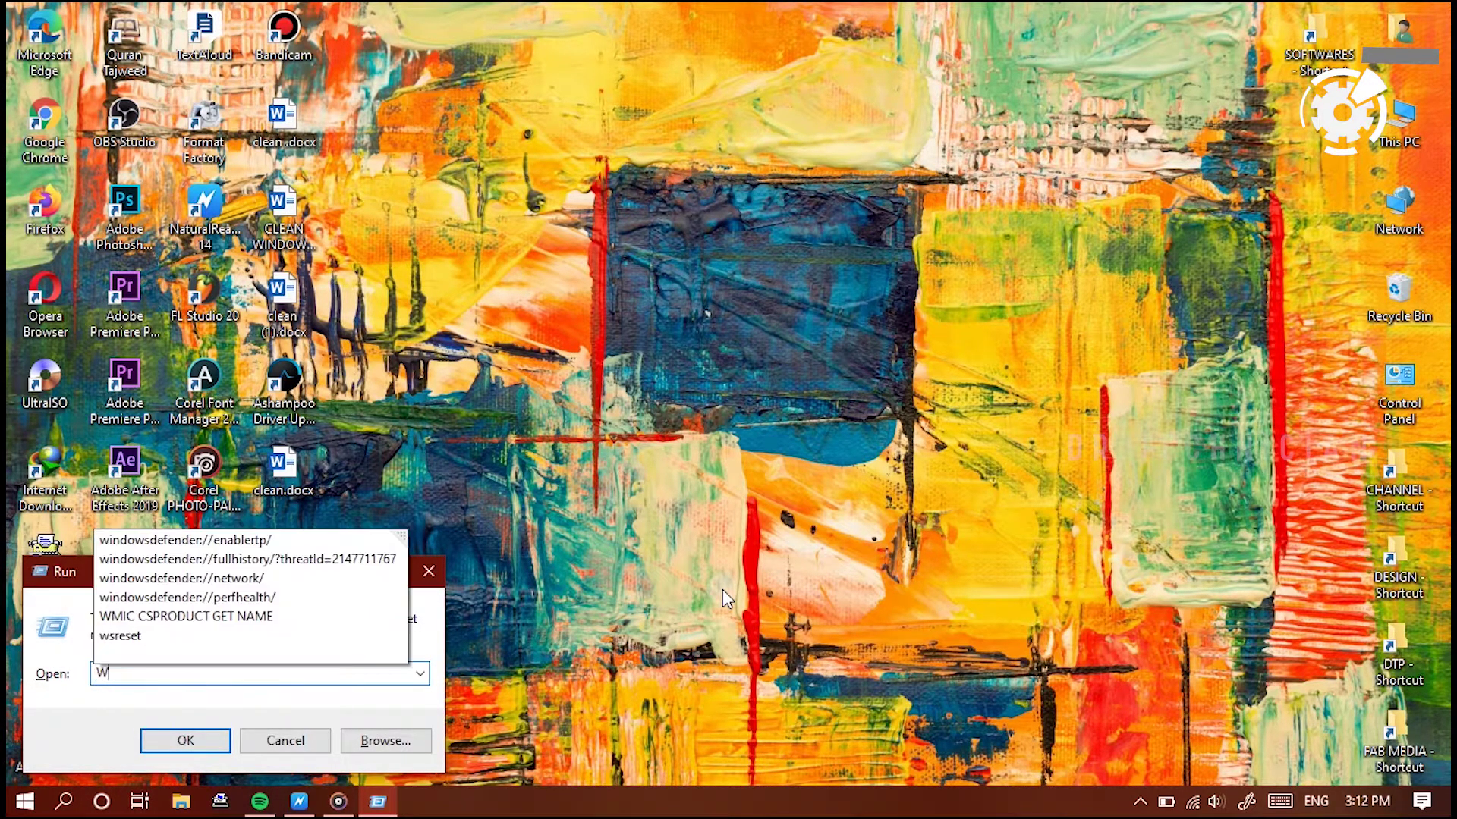
text(S)
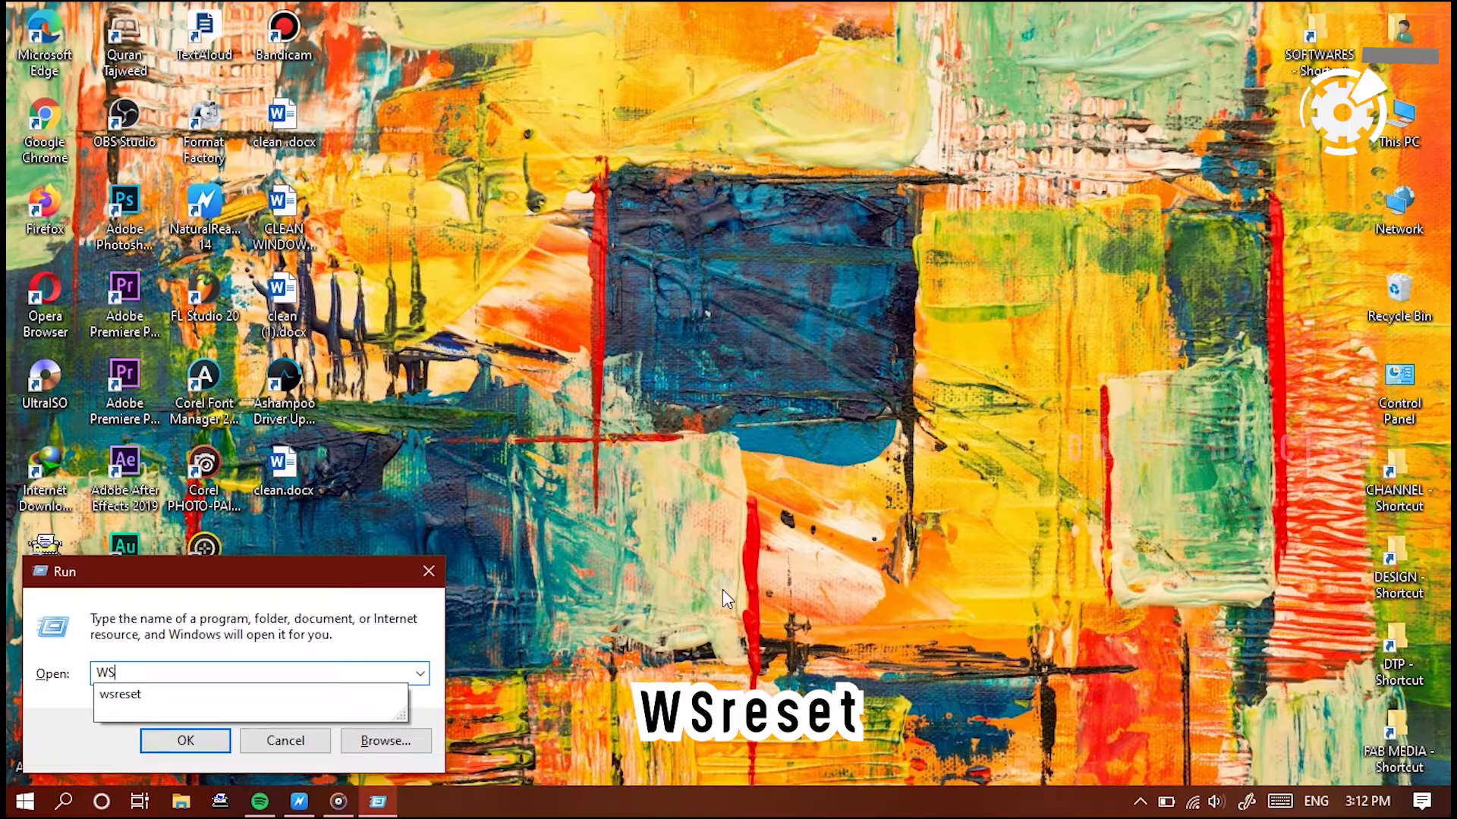
text(est)
text(t)
key(Return)
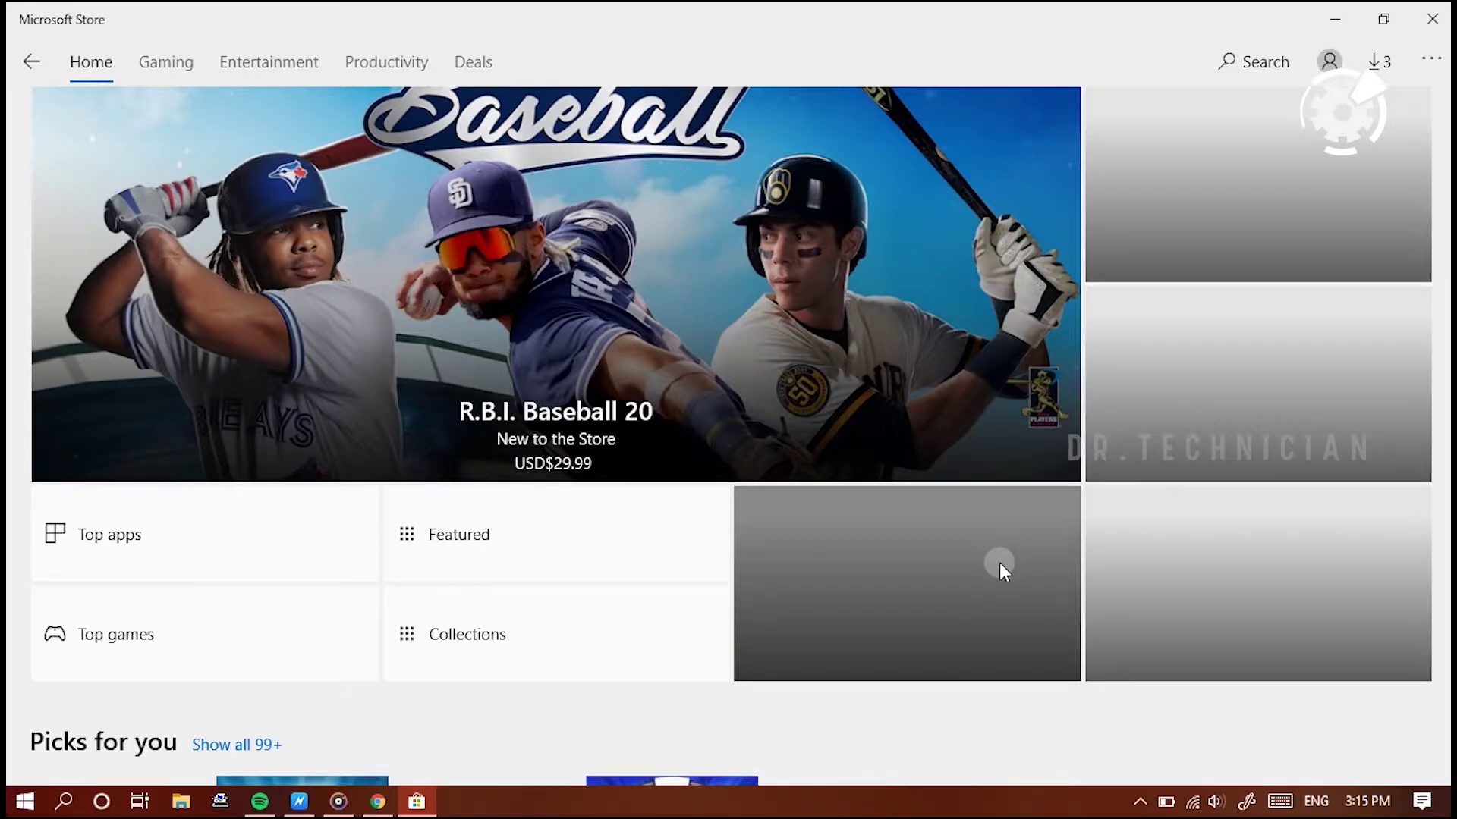
scroll(496, 418, down, 3)
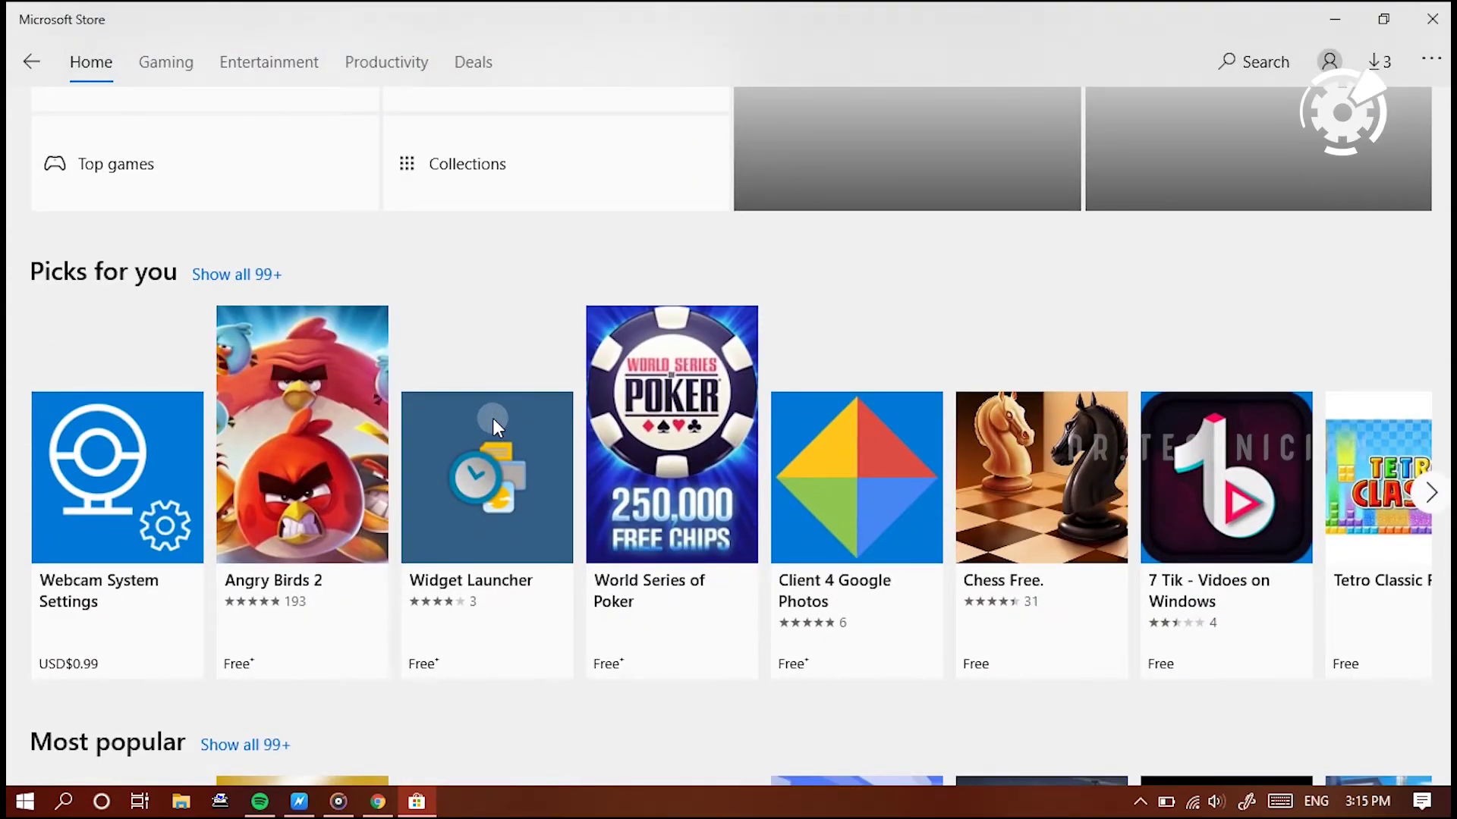
scroll(496, 420, up, 3)
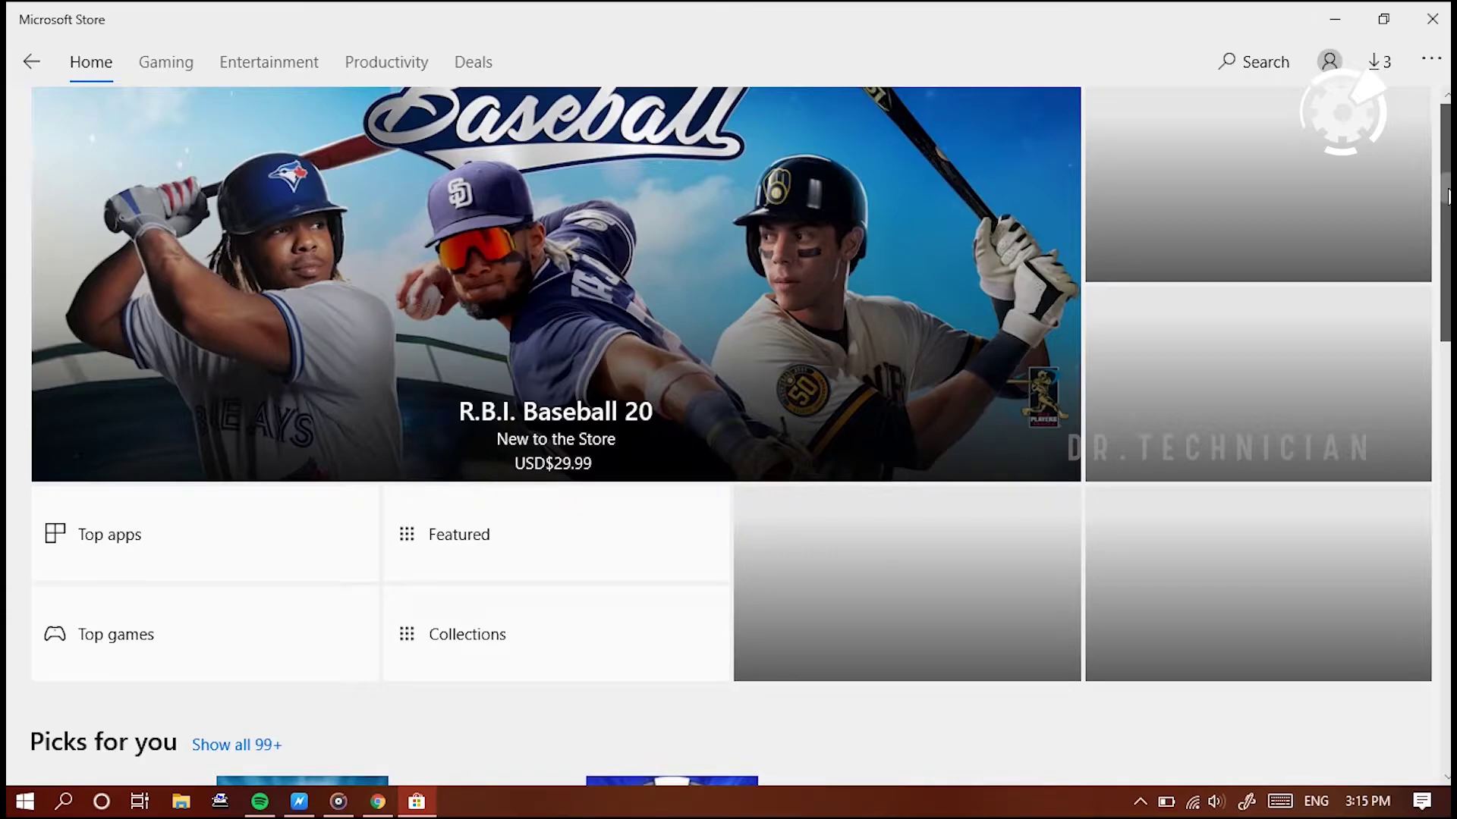
scroll(729, 409, down, 3)
scroll(728, 411, down, 4)
scroll(728, 410, up, 7)
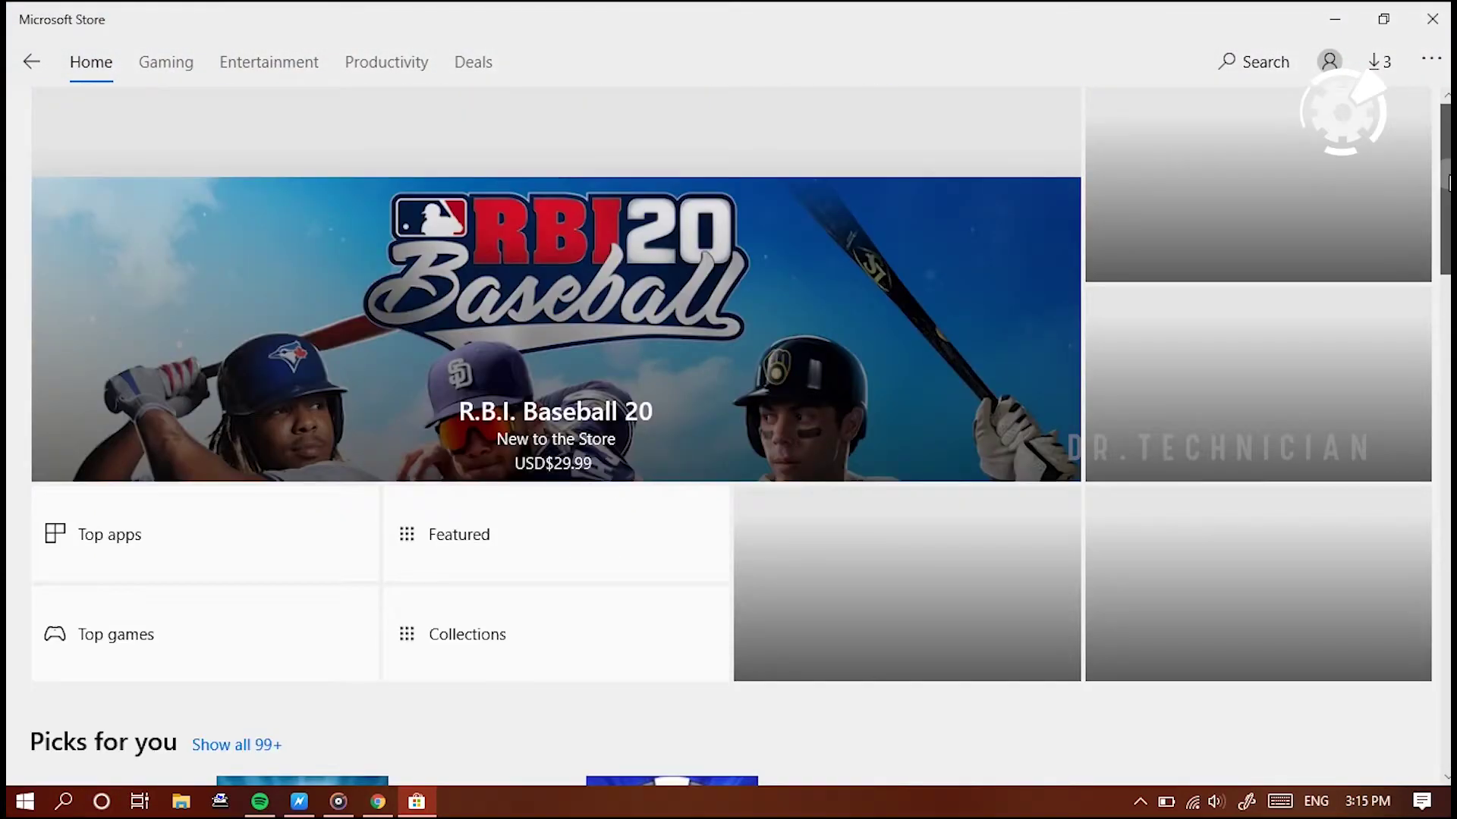
click(1431, 19)
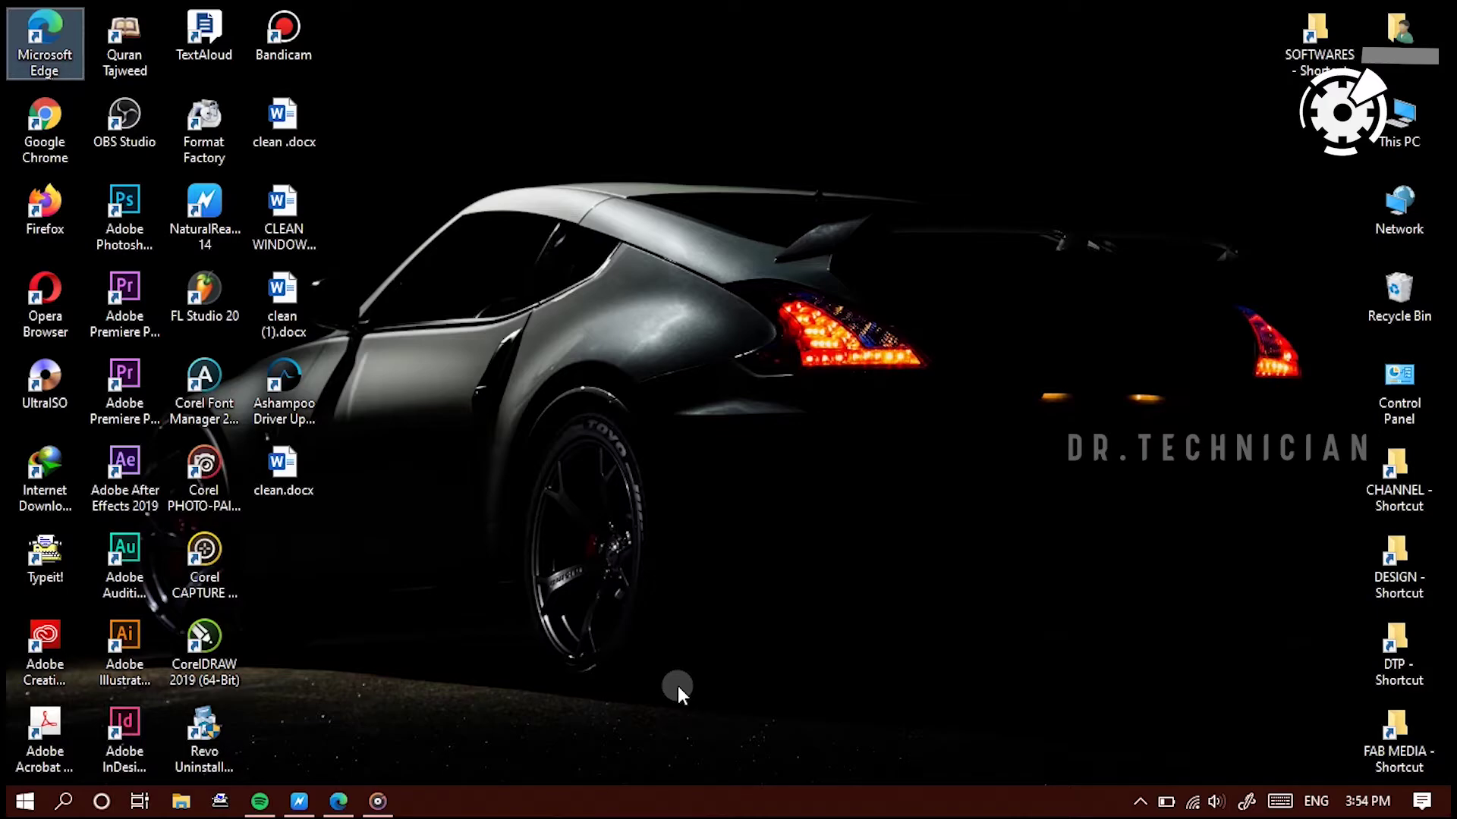
Step: Clear the device's location history under Settings > Privacy > Location, then close Settings
click(24, 801)
click(31, 711)
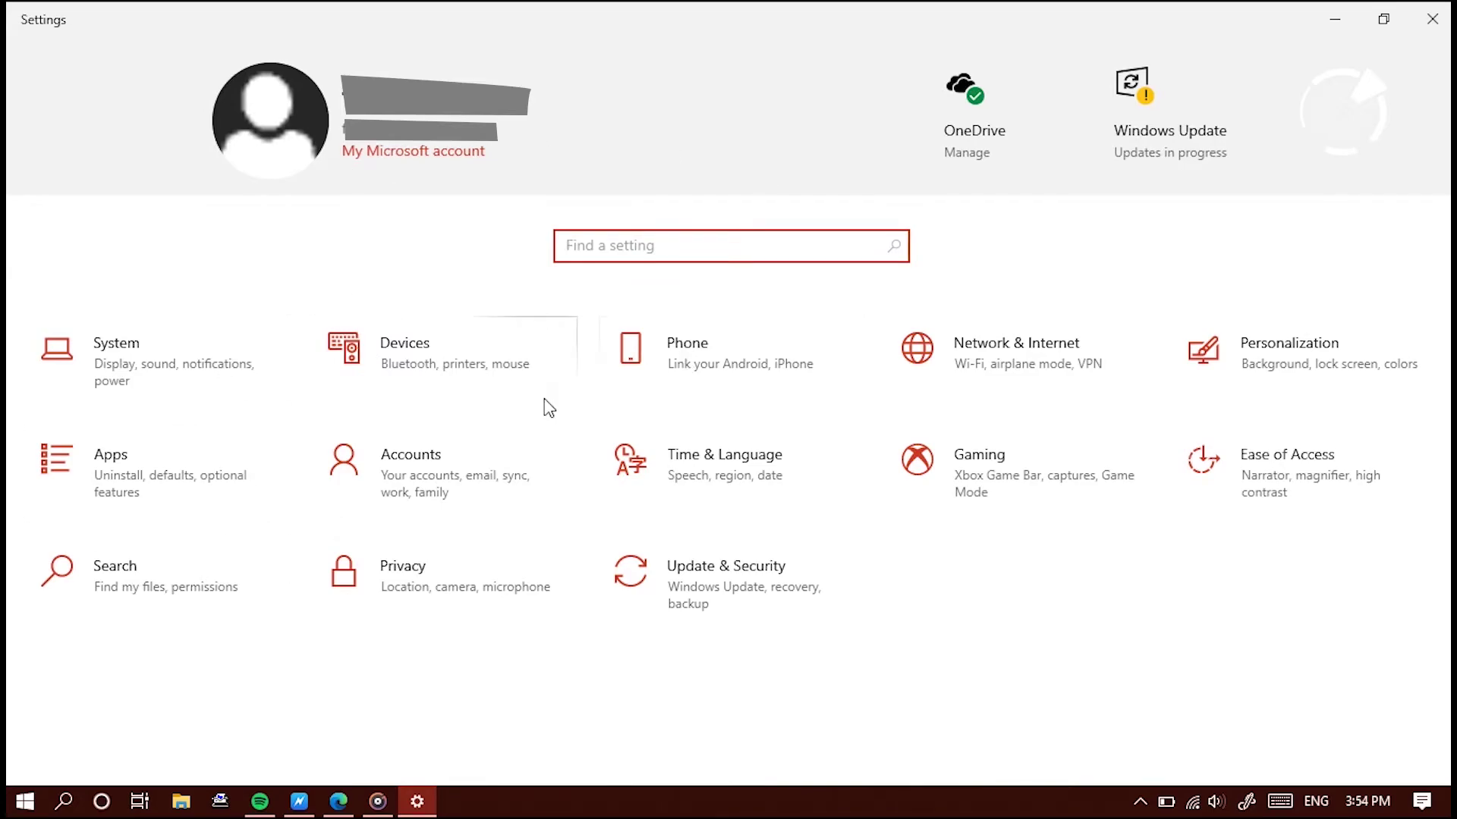
click(414, 576)
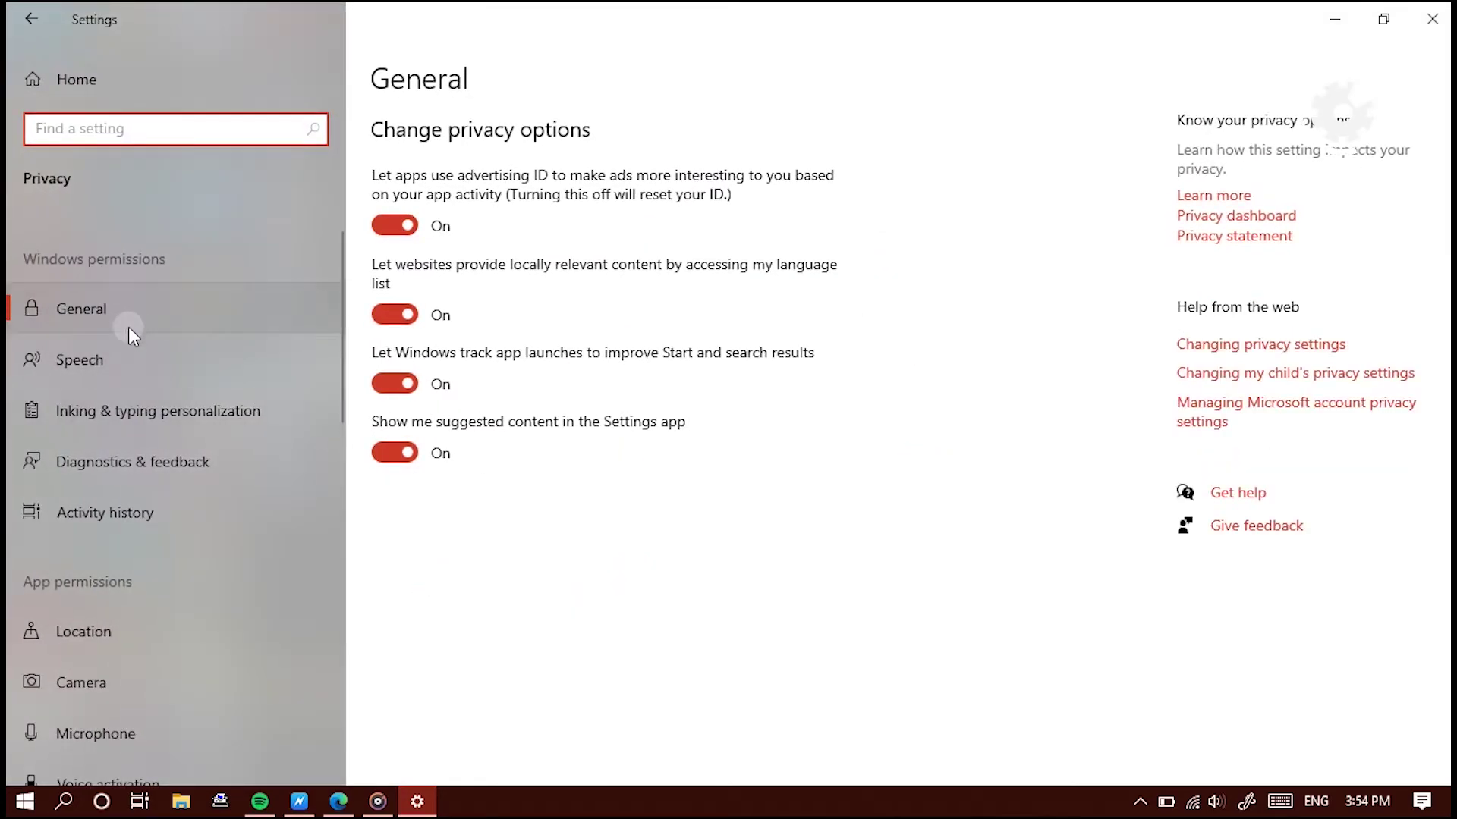
click(101, 633)
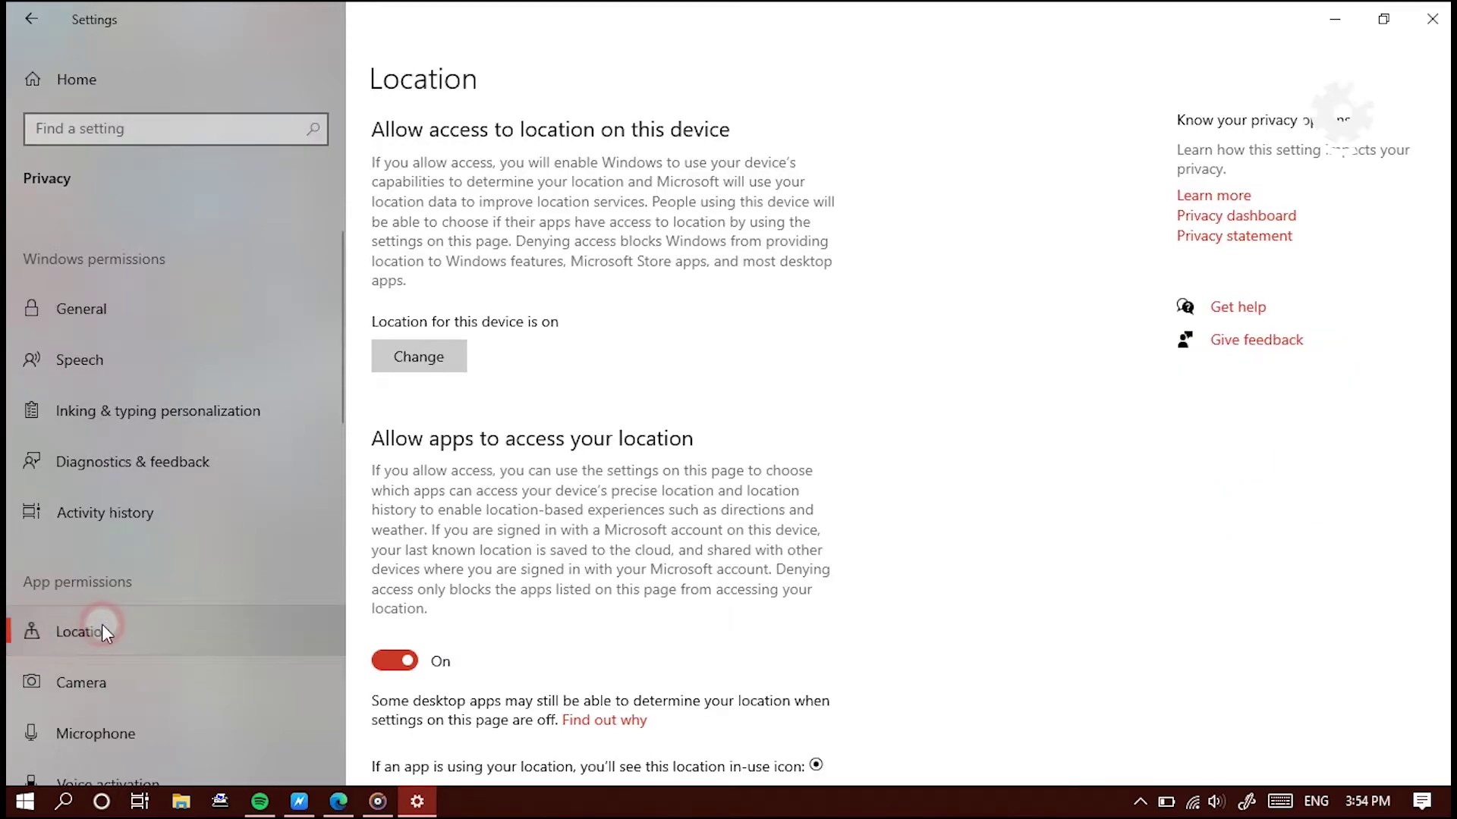
scroll(467, 557, down, 5)
scroll(535, 318, down, 2)
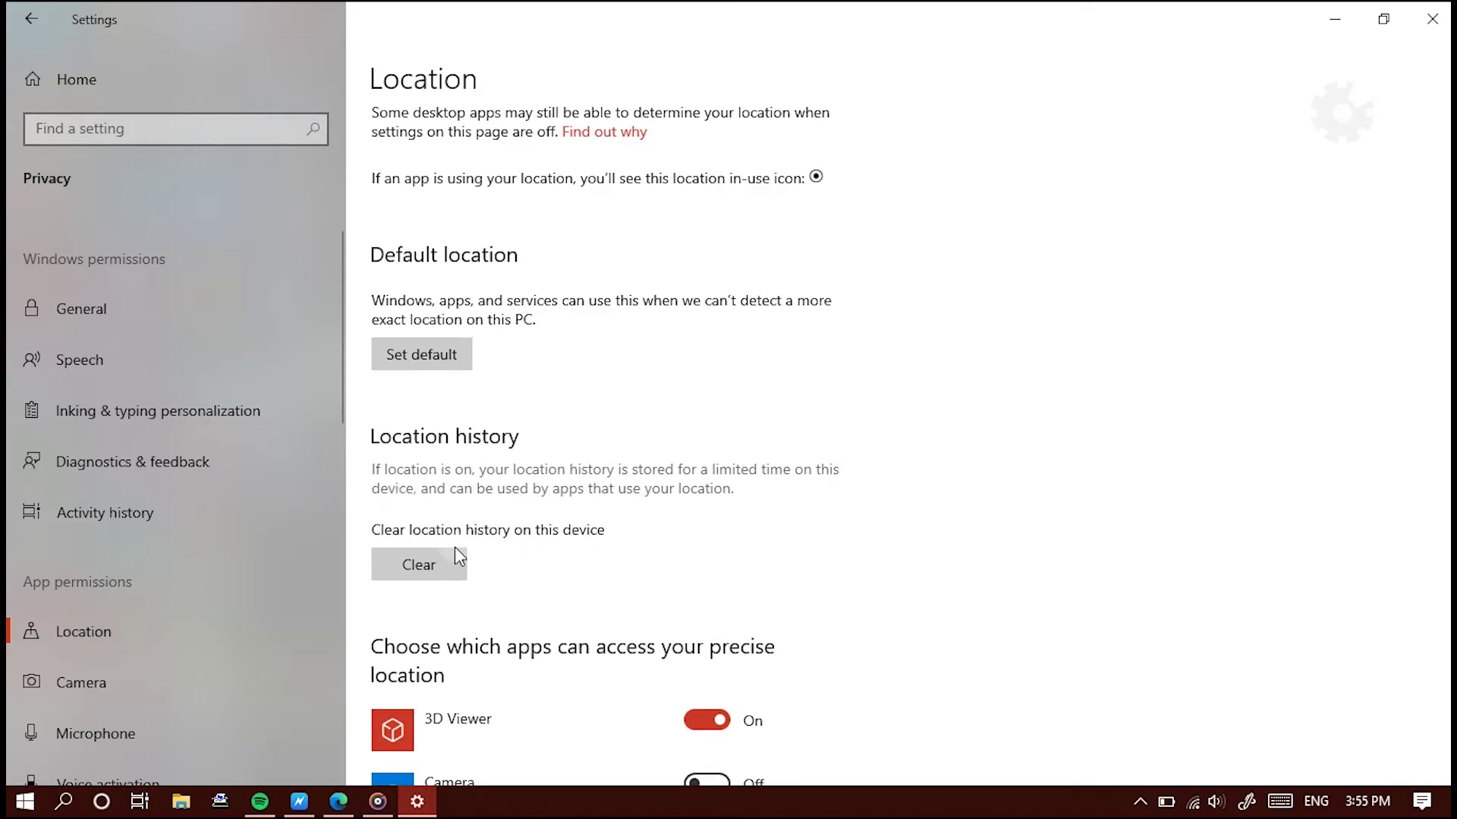
click(426, 562)
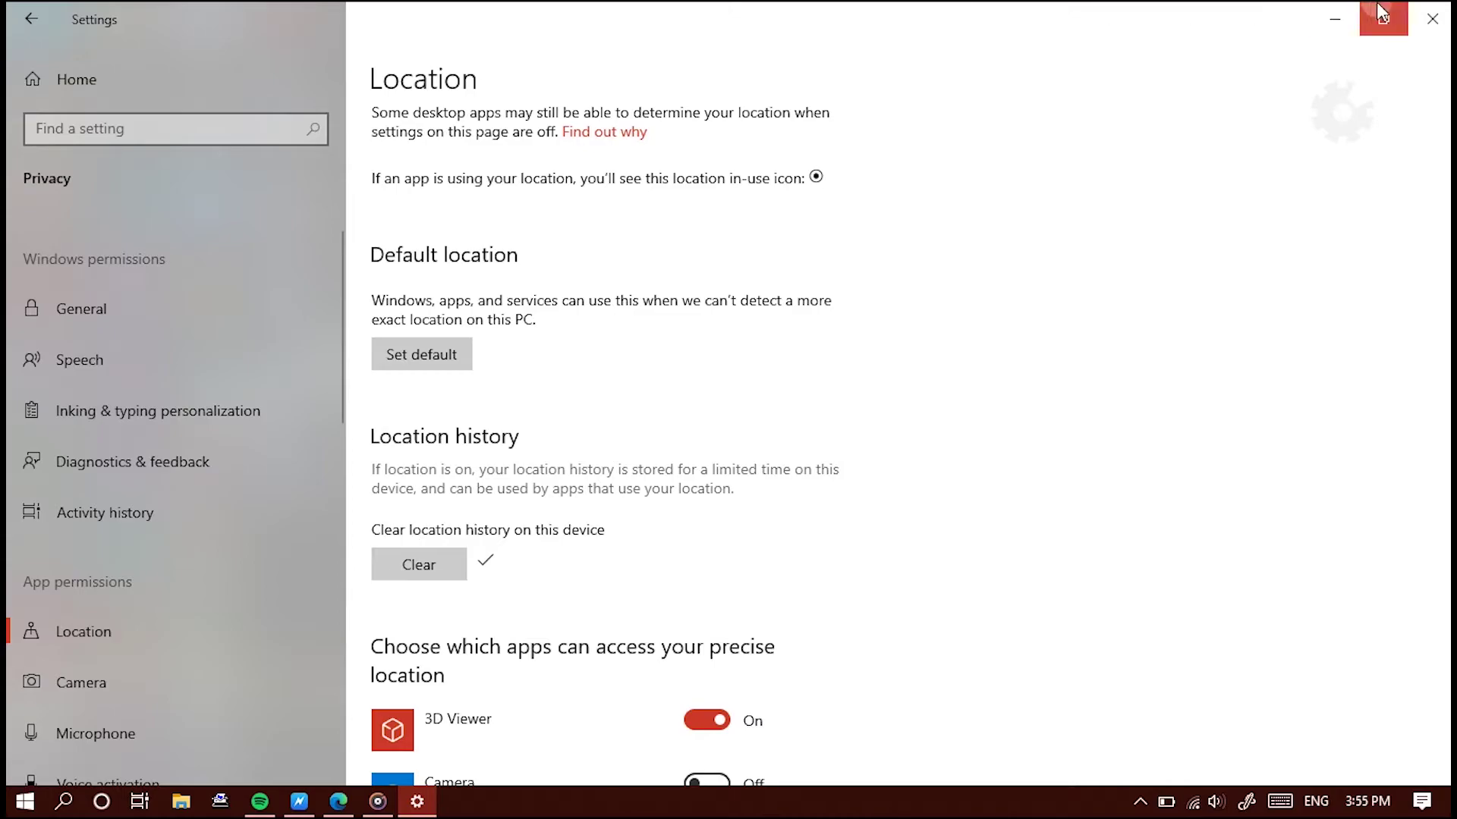
click(1431, 18)
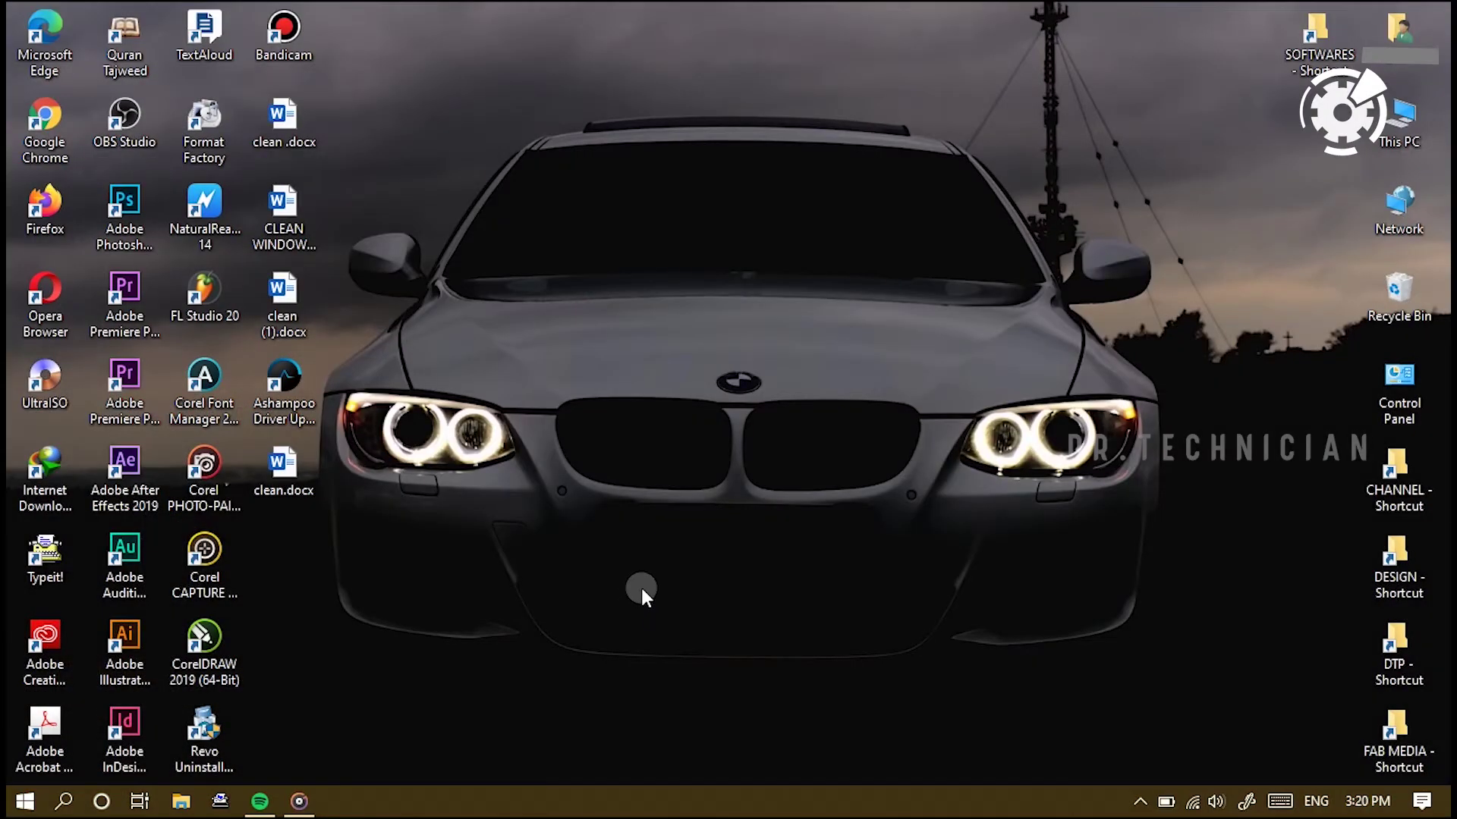
Step: Launch Command Prompt as administrator from Windows search
click(65, 802)
text(CM)
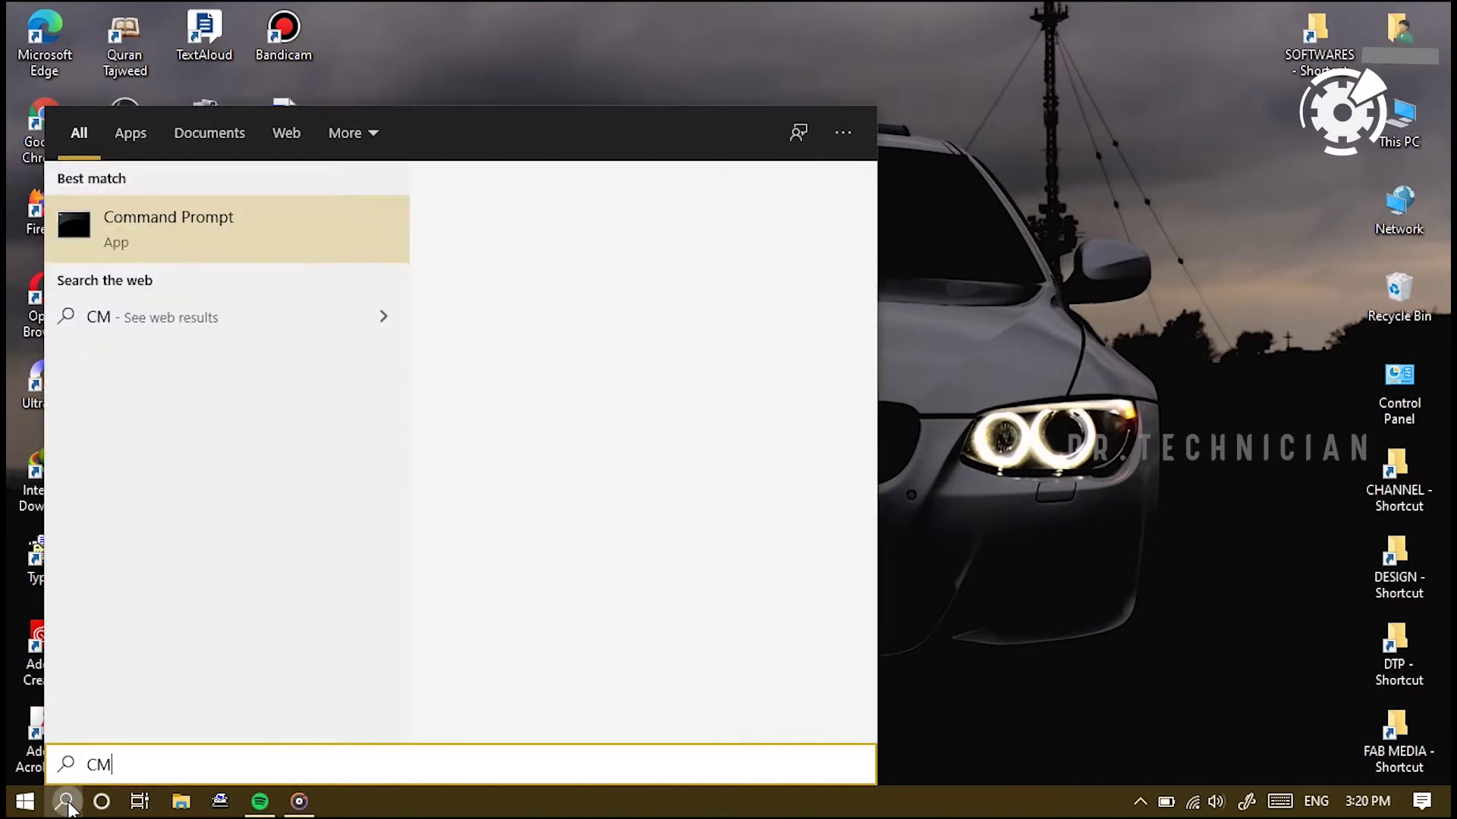
text(D)
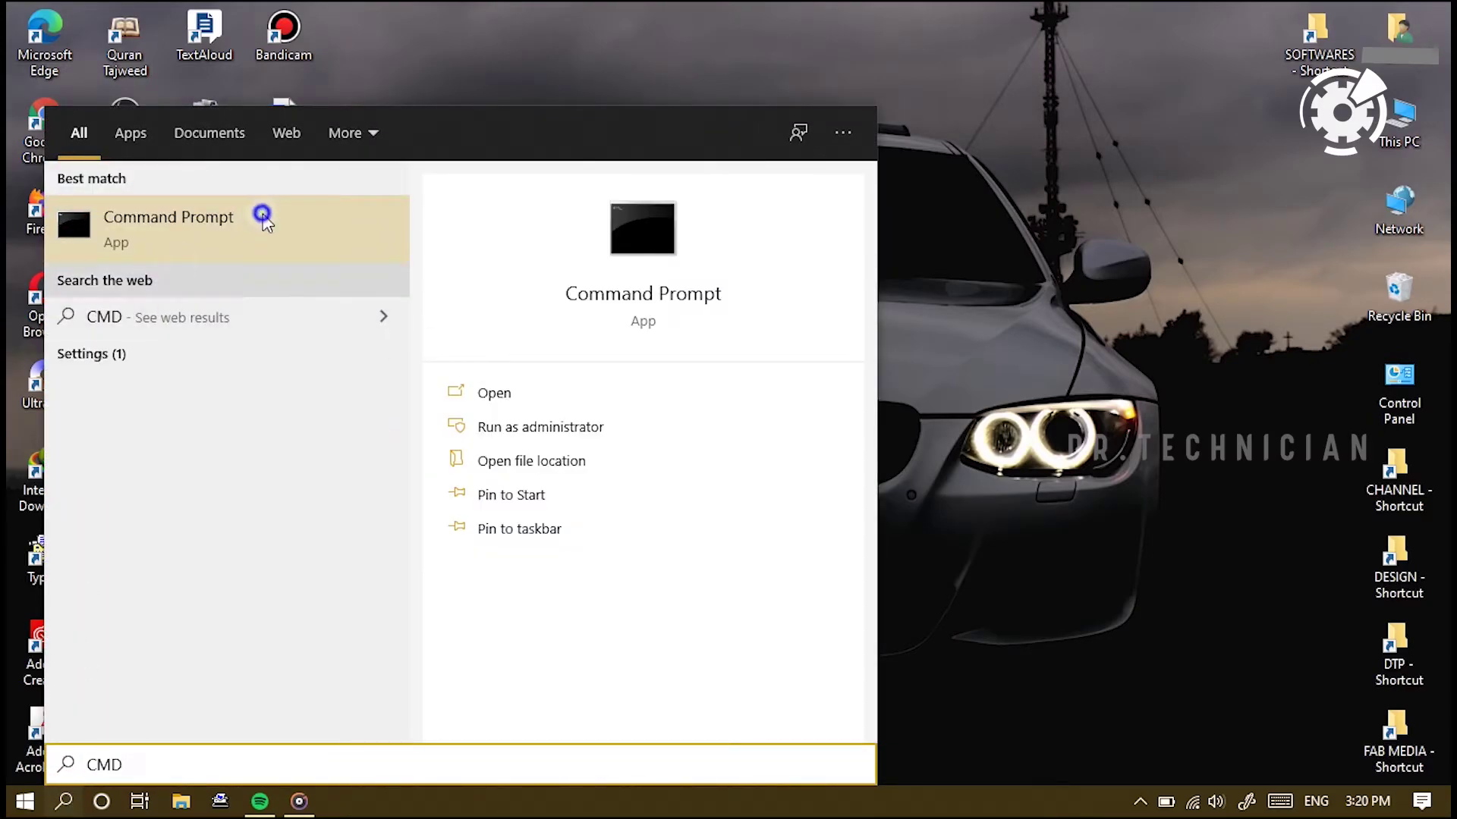
right_click(264, 214)
right_click(263, 215)
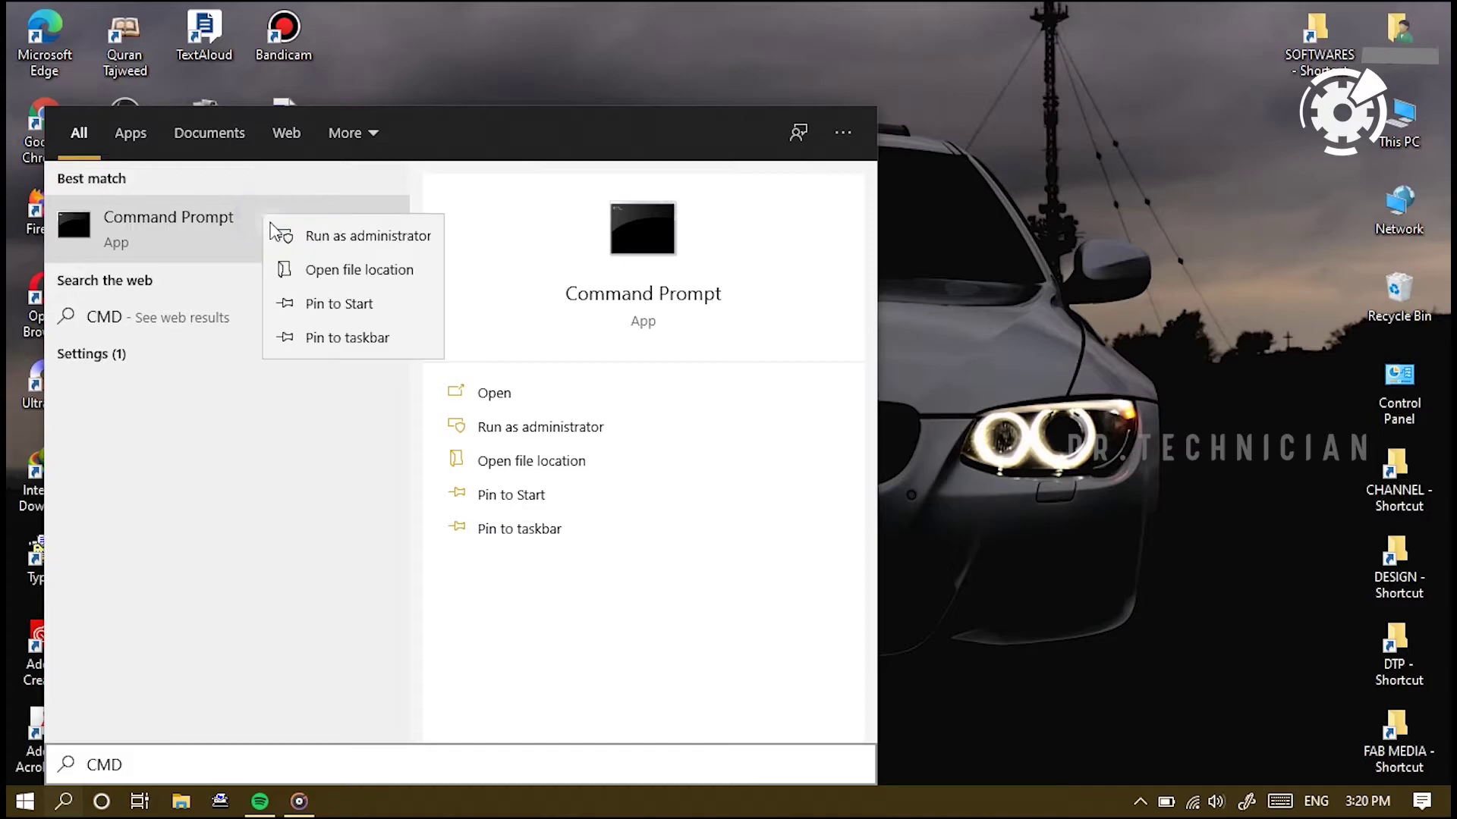
click(279, 231)
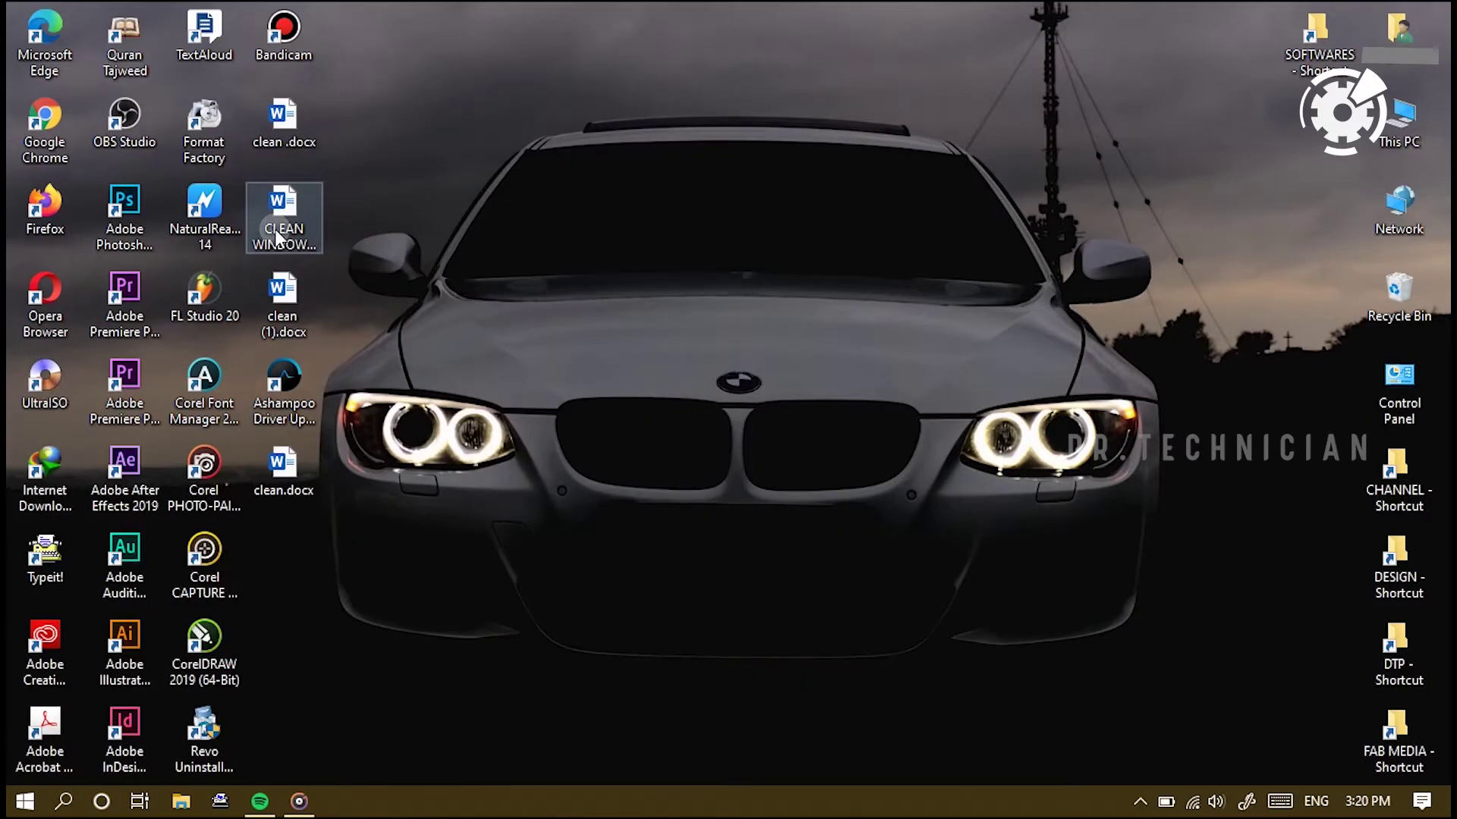
text(p)
Step: Run ipconfig/flushDNS to flush the DNS cache, then close the console
key(BackSpace)
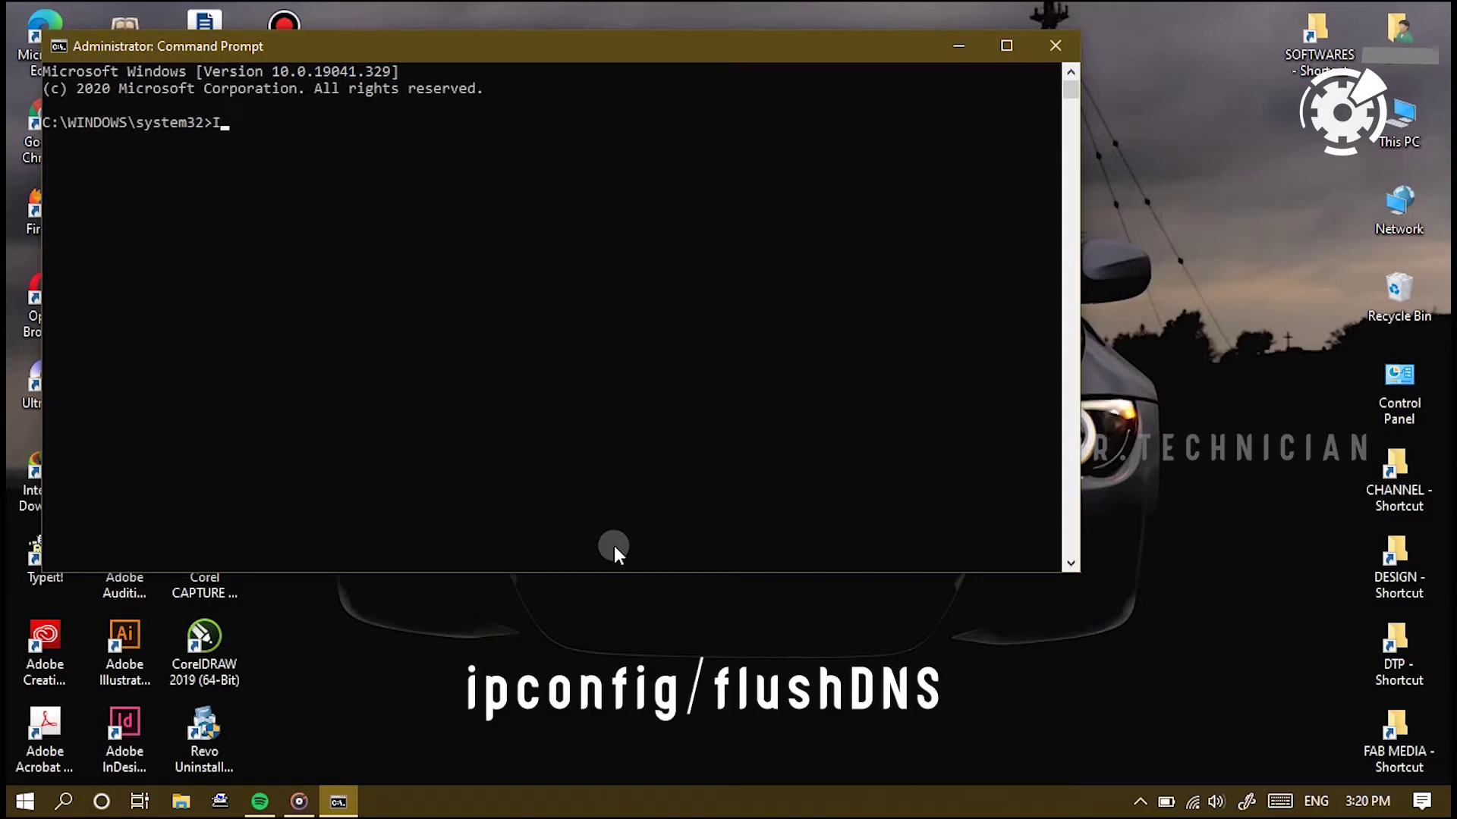
key(BackSpace)
text(ipco)
text(nfig/flu)
text(shD)
text(NS)
key(Return)
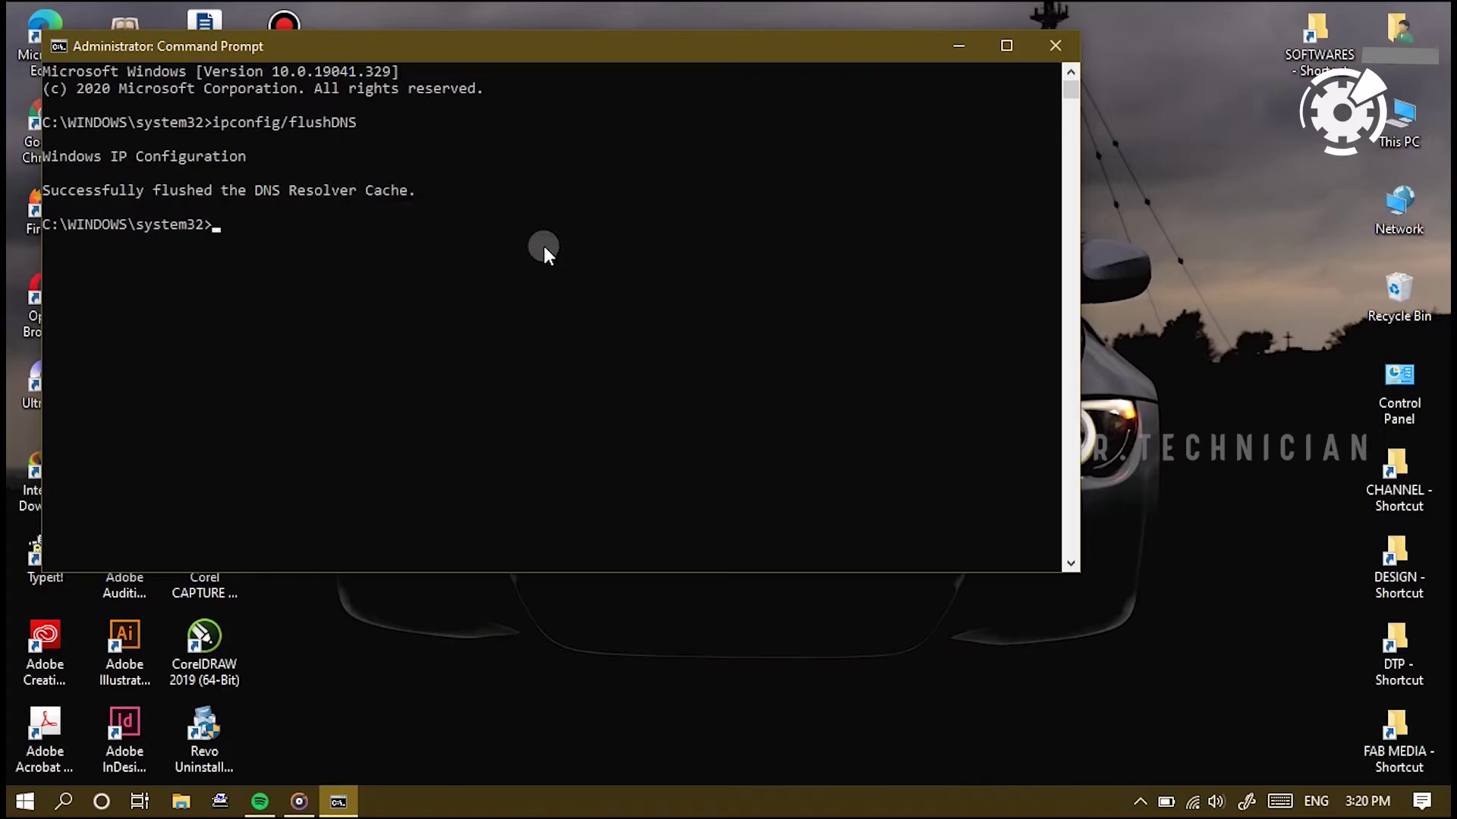
click(1055, 46)
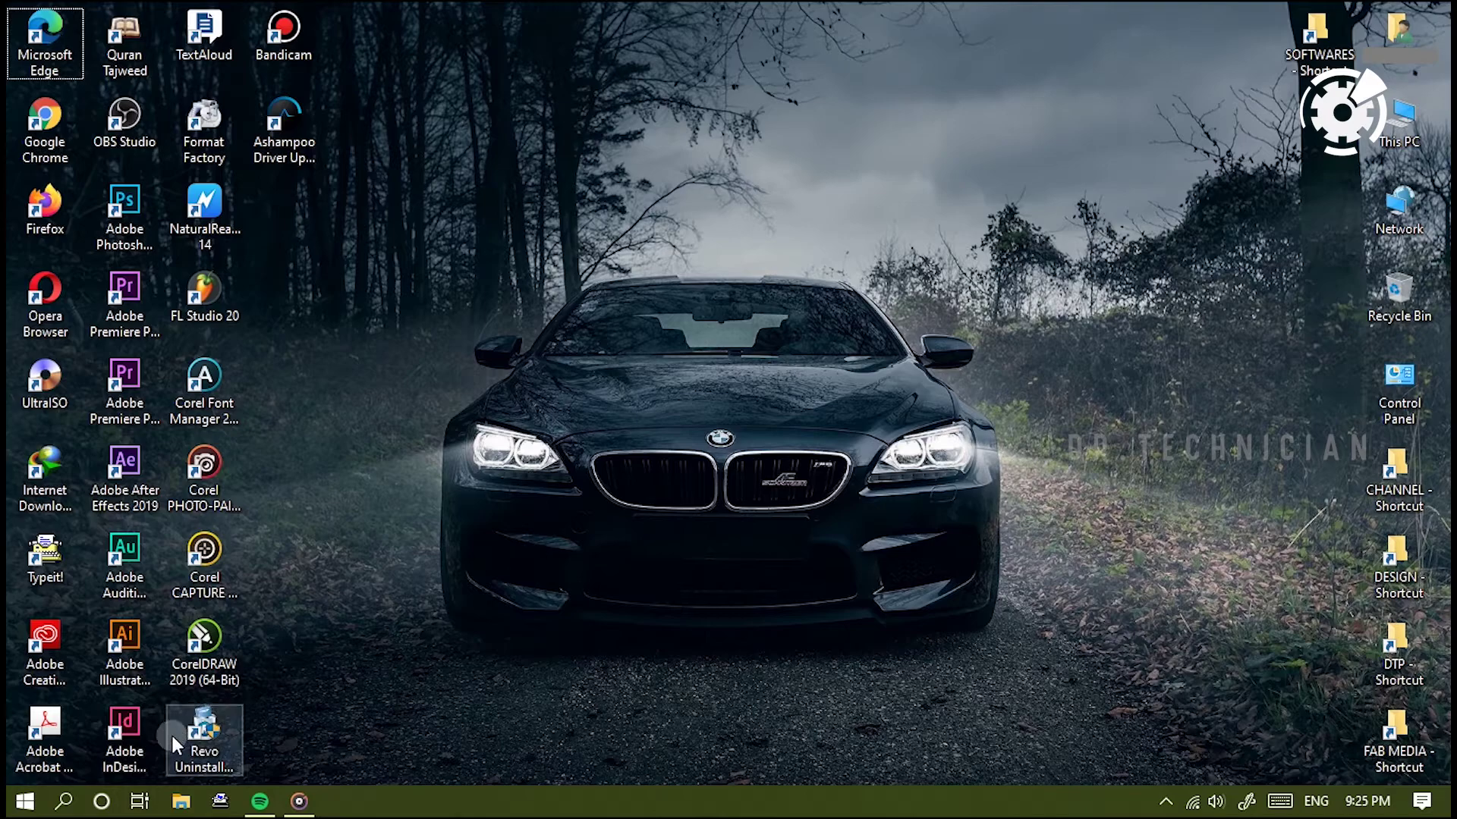
Step: Open the System Properties restore point settings from Windows search with 'Create a restore point'
click(65, 802)
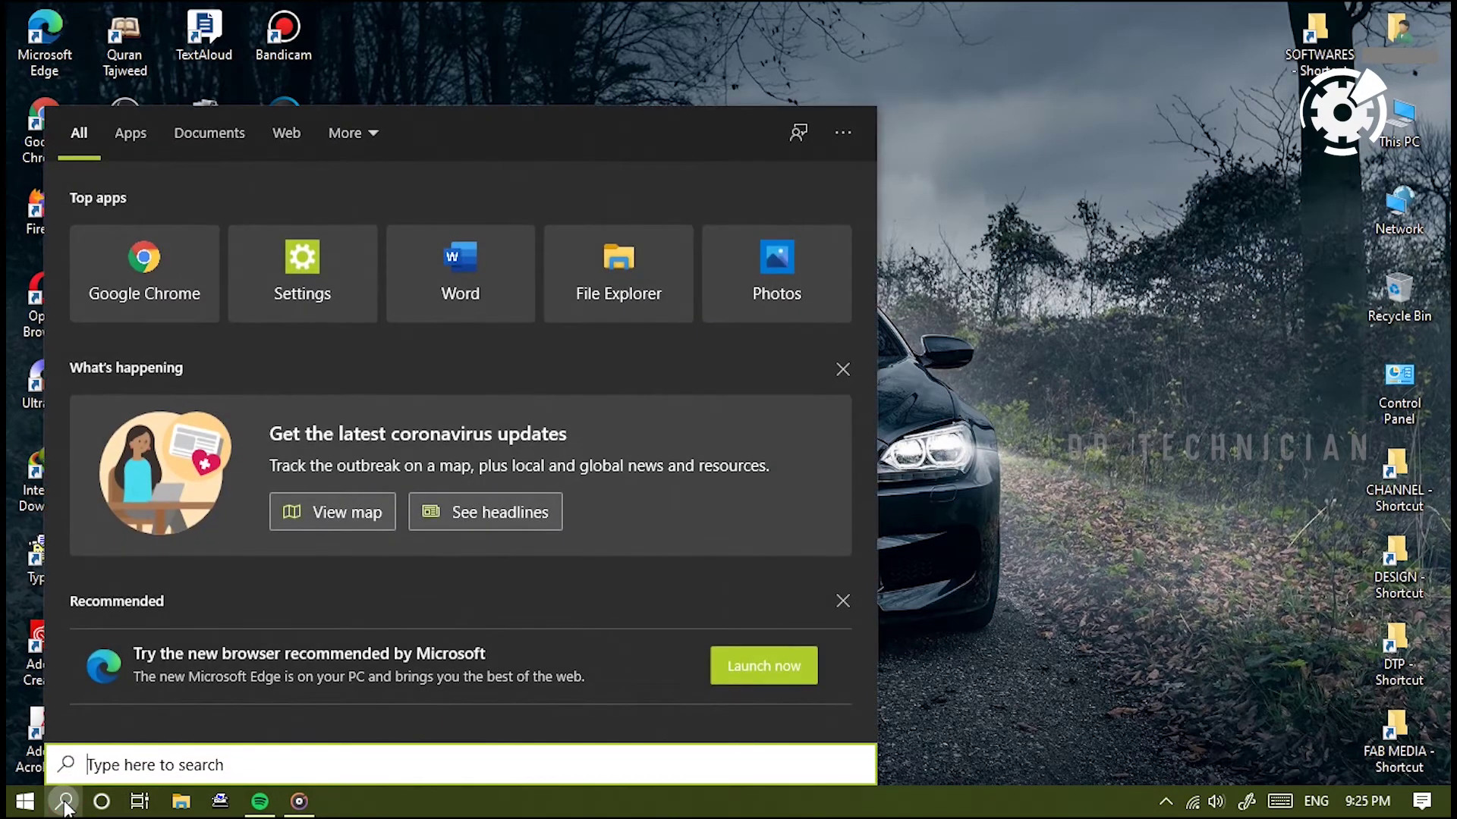
text(res)
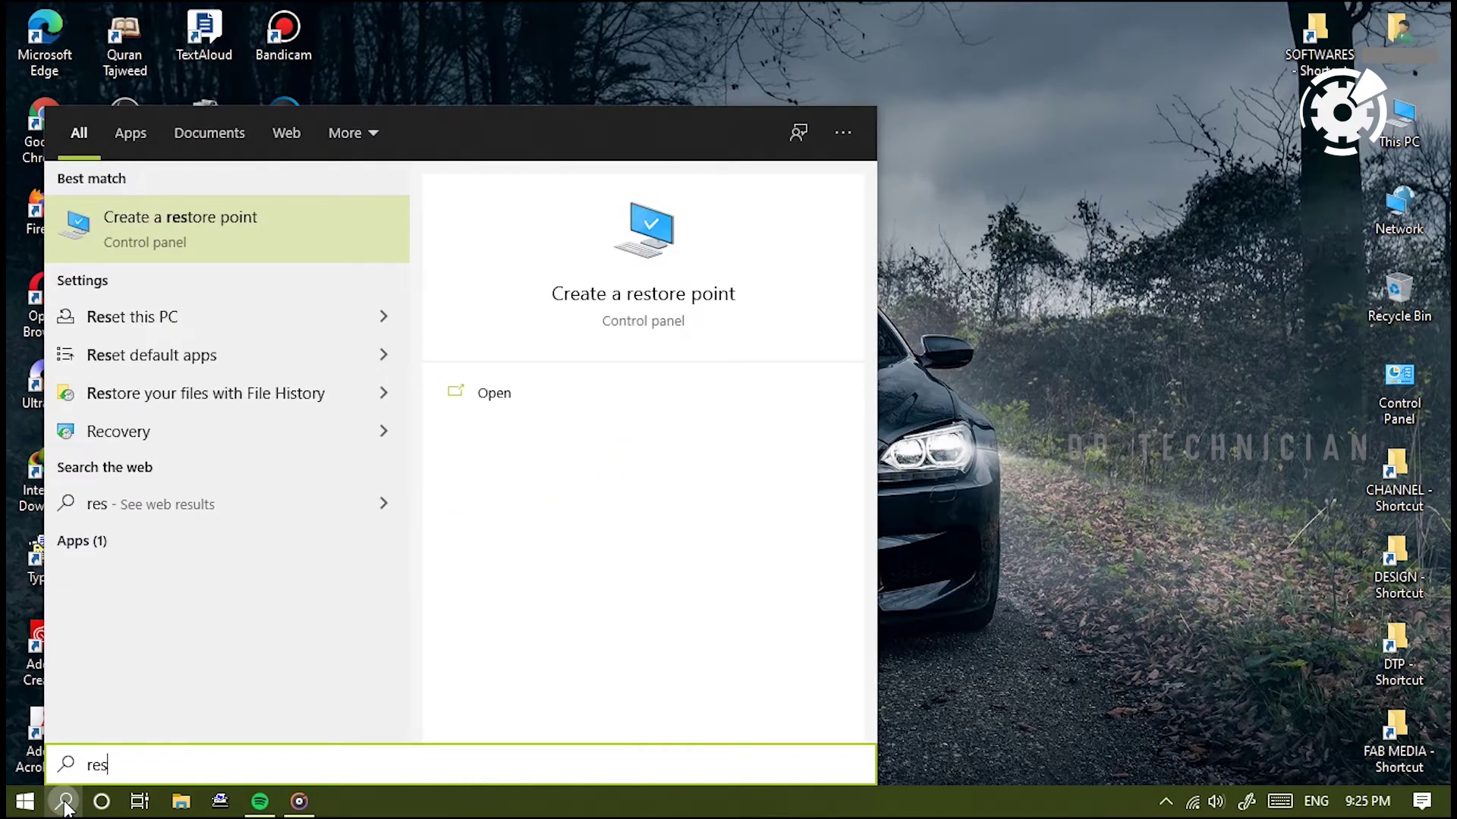
text(t)
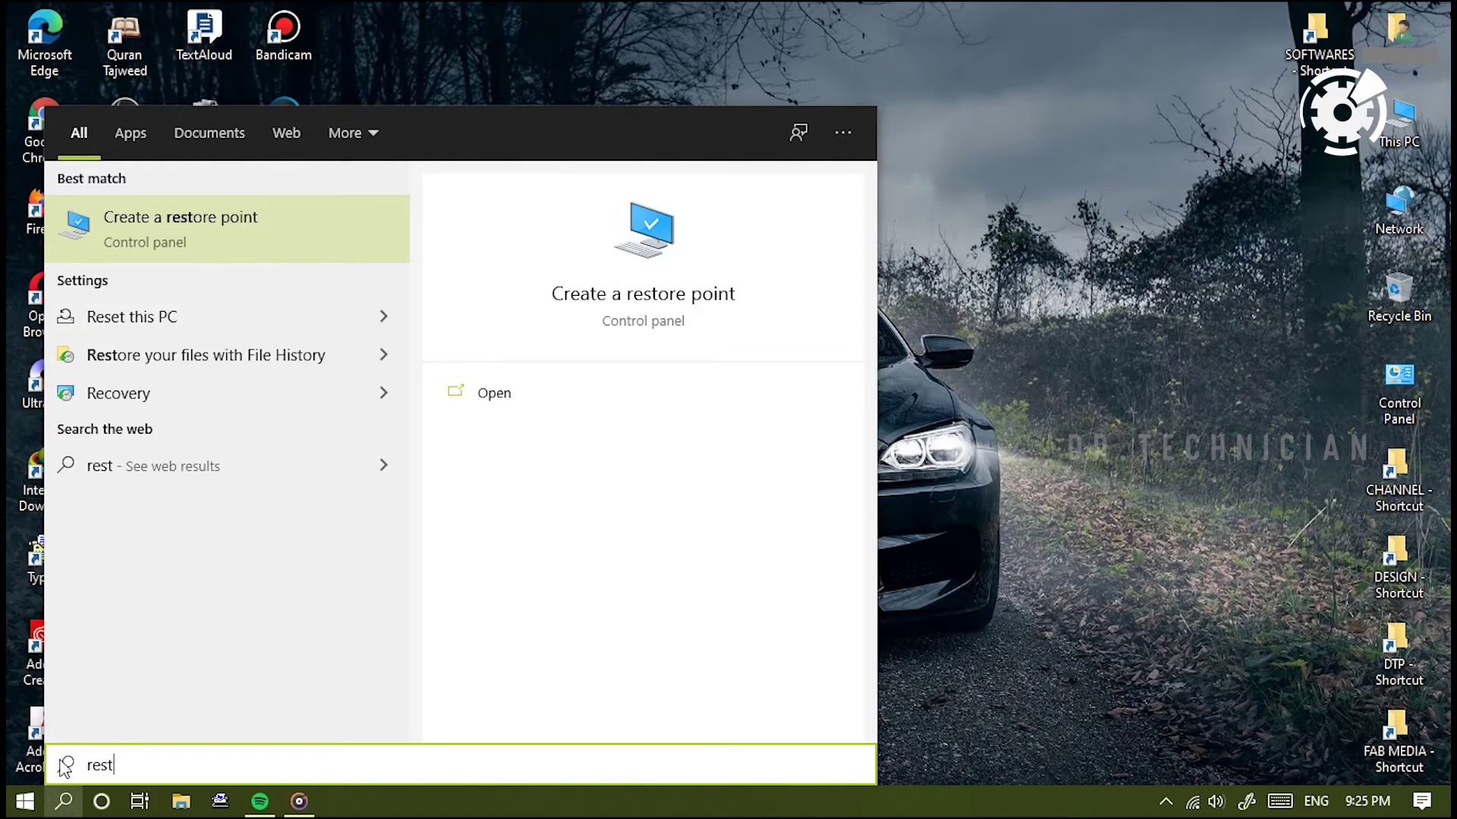
click(214, 255)
mouse_move(349, 87)
mouse_down()
mouse_move(505, 121)
mouse_move(719, 124)
mouse_up()
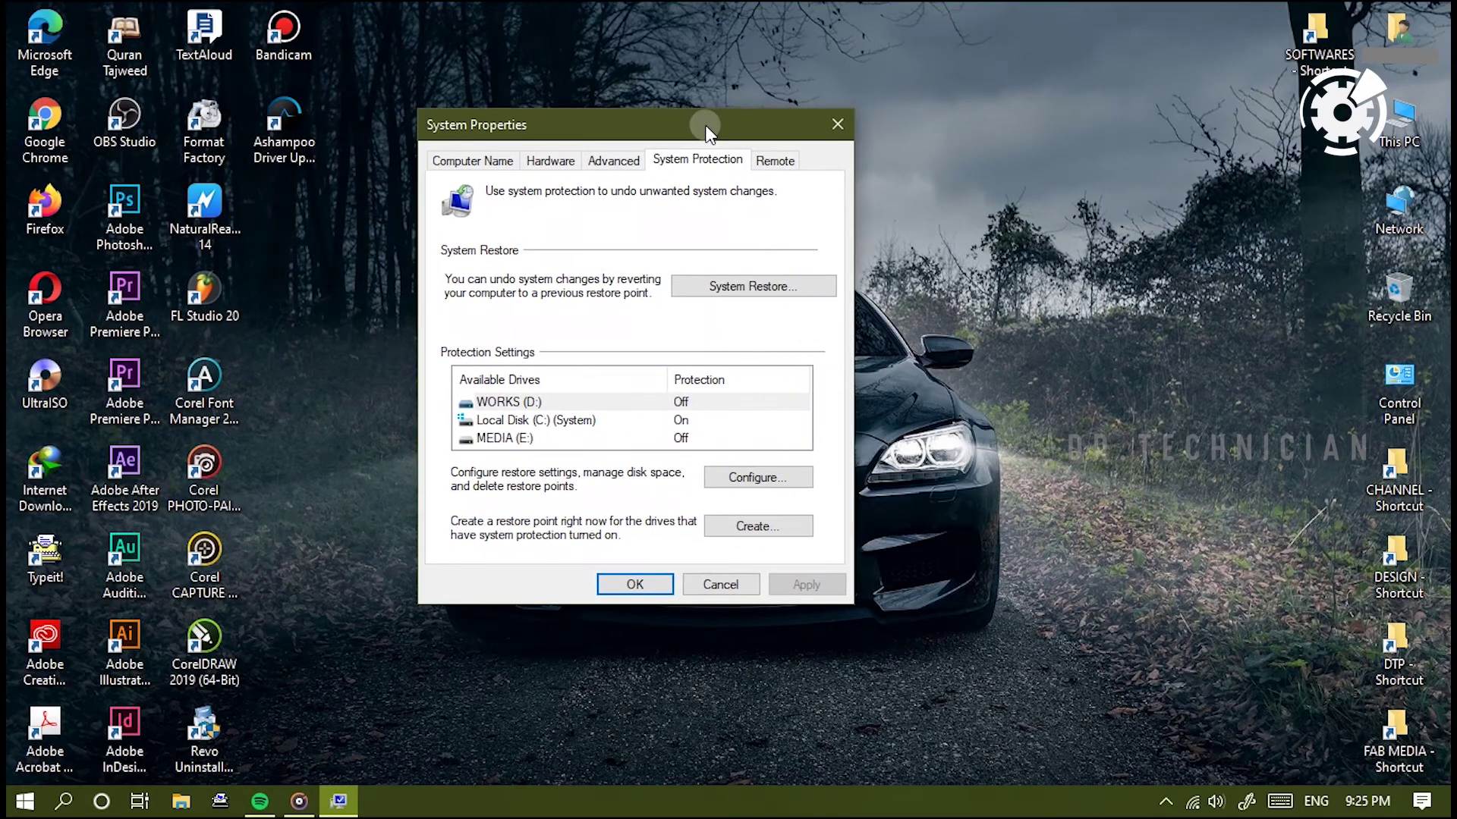
Step: Delete all restore points on Local Disk (C:), dropping its protection usage to 0 bytes
click(510, 427)
click(741, 479)
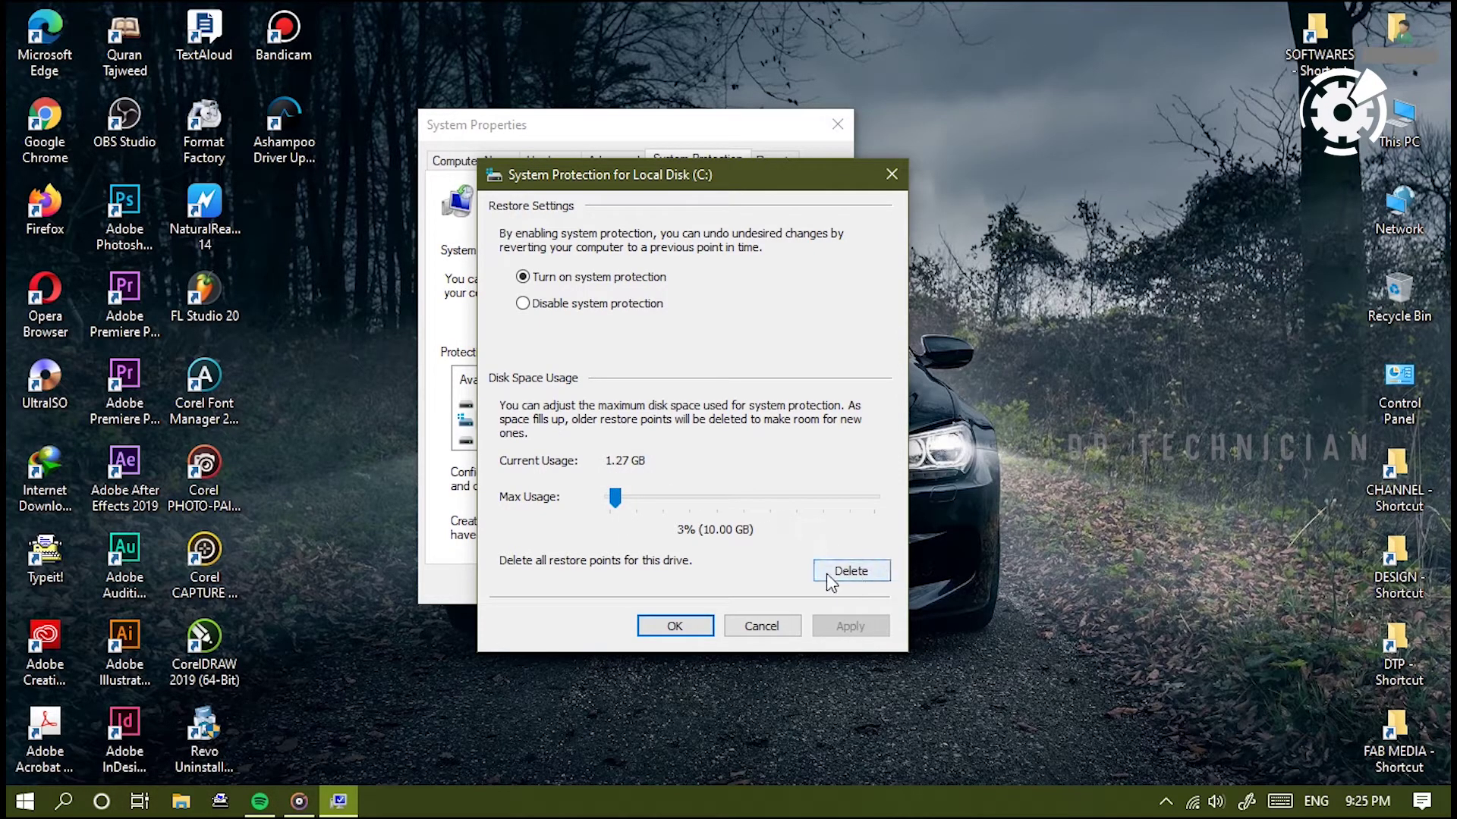
click(851, 578)
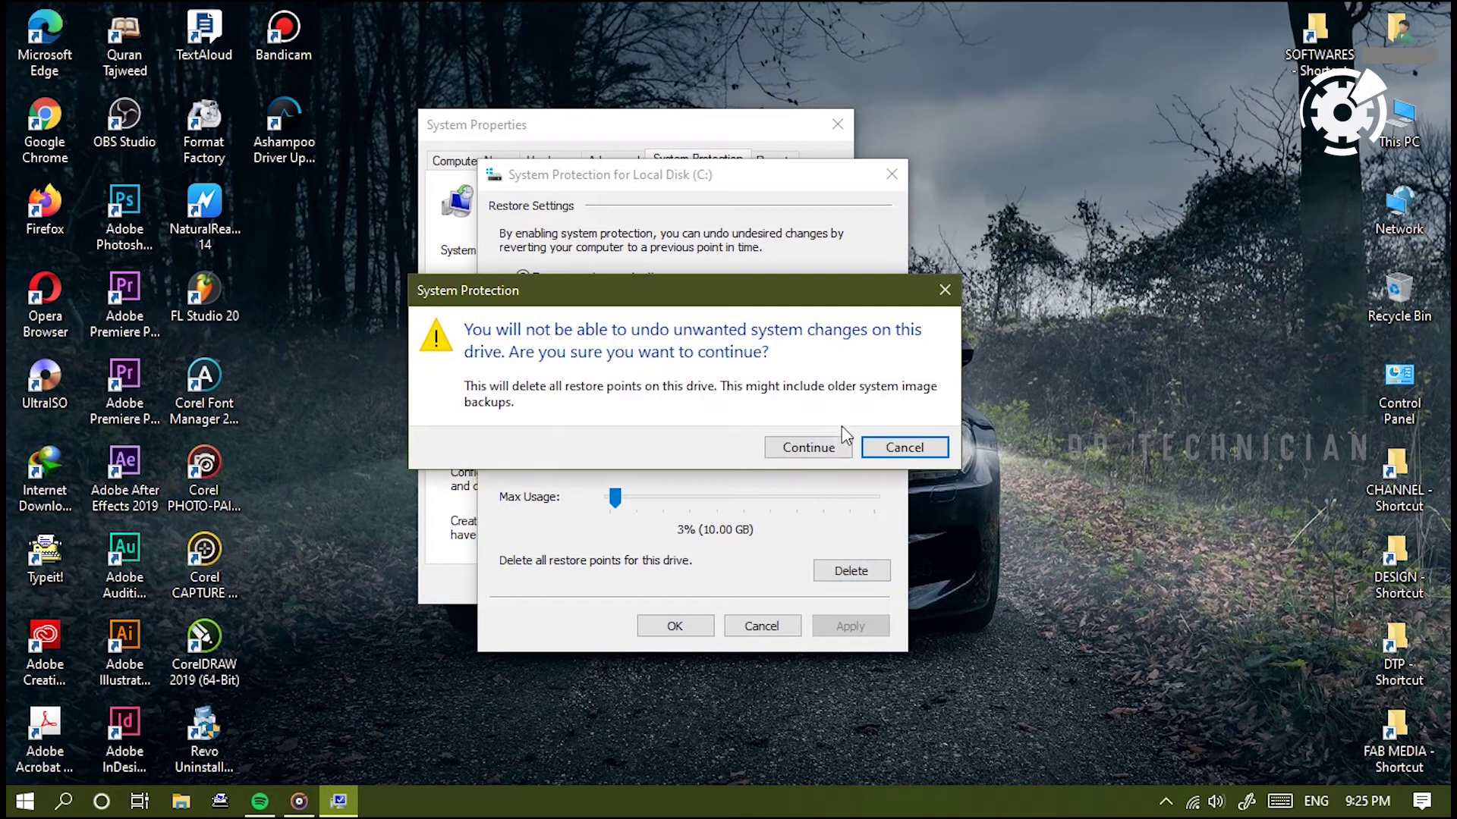
click(828, 452)
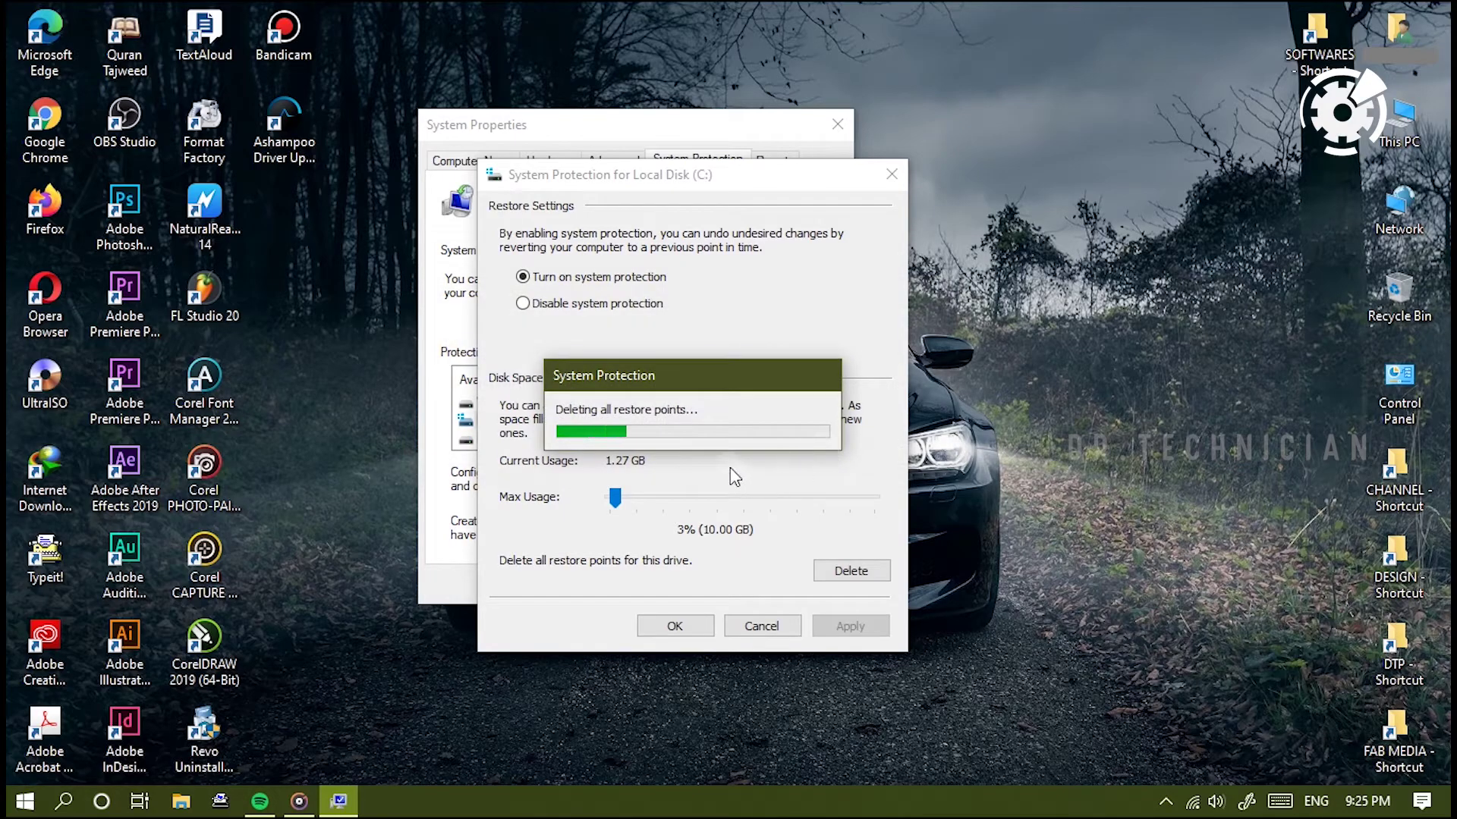
click(814, 421)
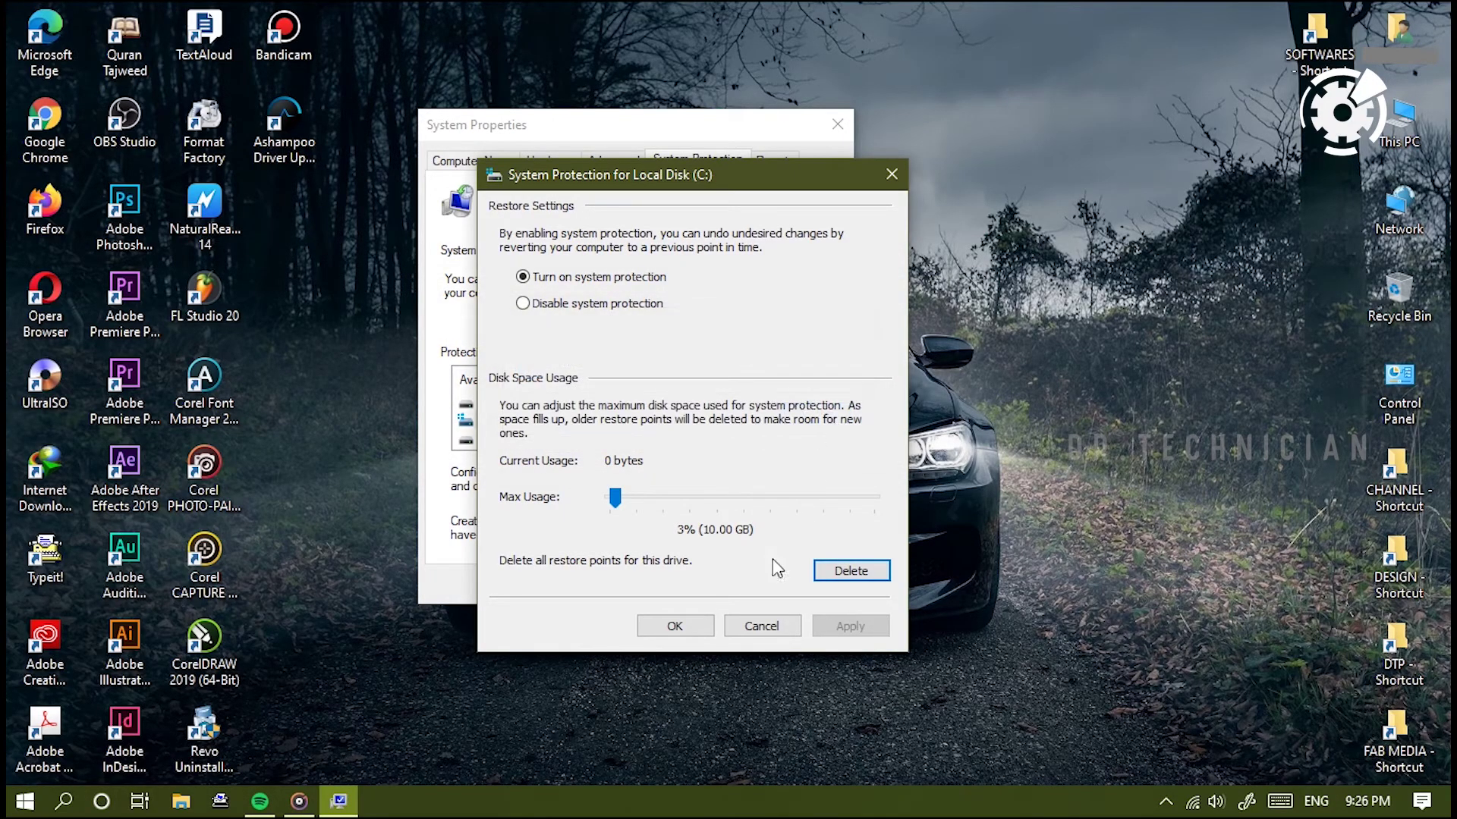
click(669, 627)
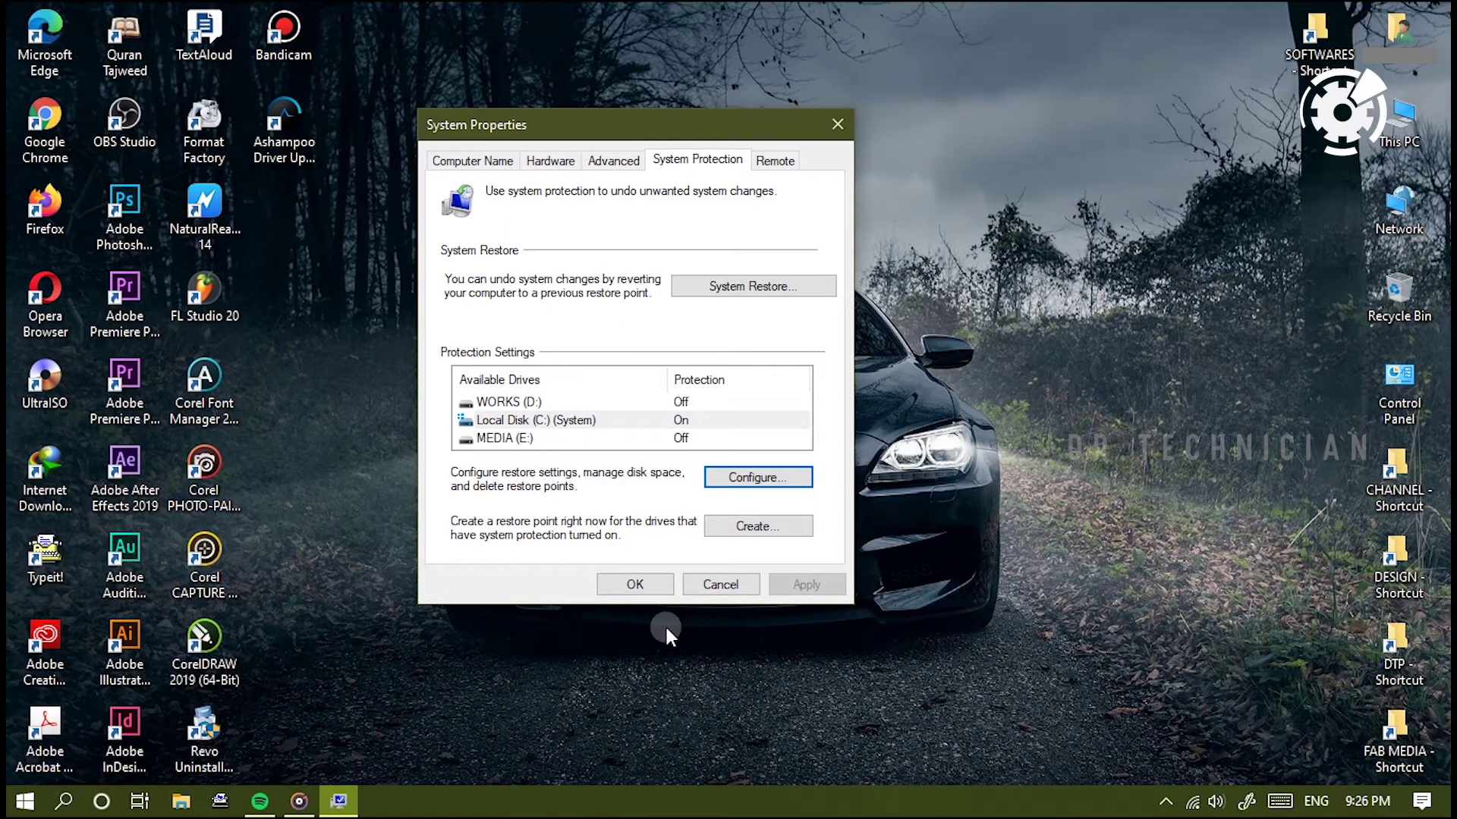
Step: Create a restore point described as 'clean', then close System Properties with OK
click(738, 530)
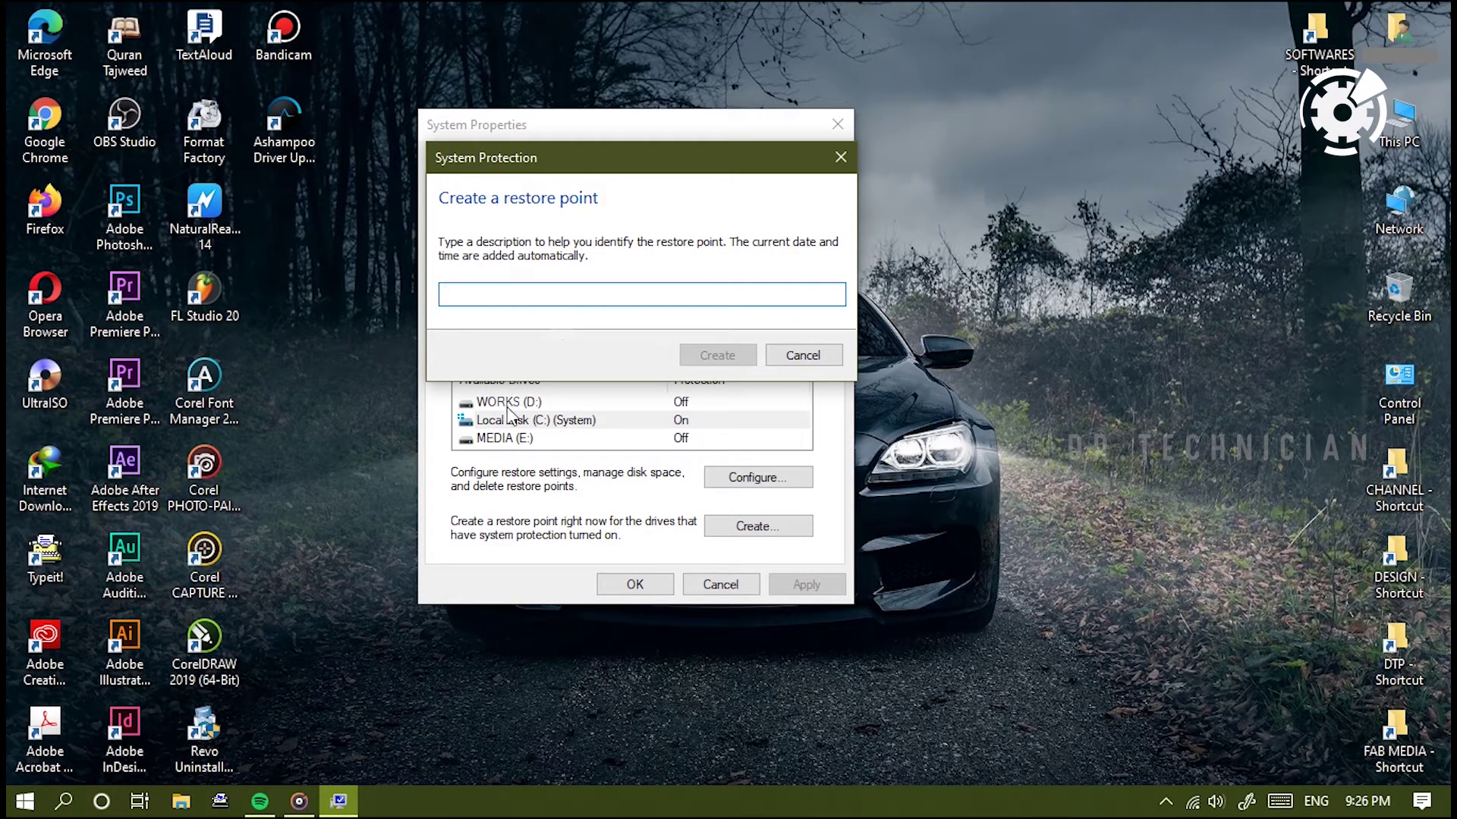
text(cle)
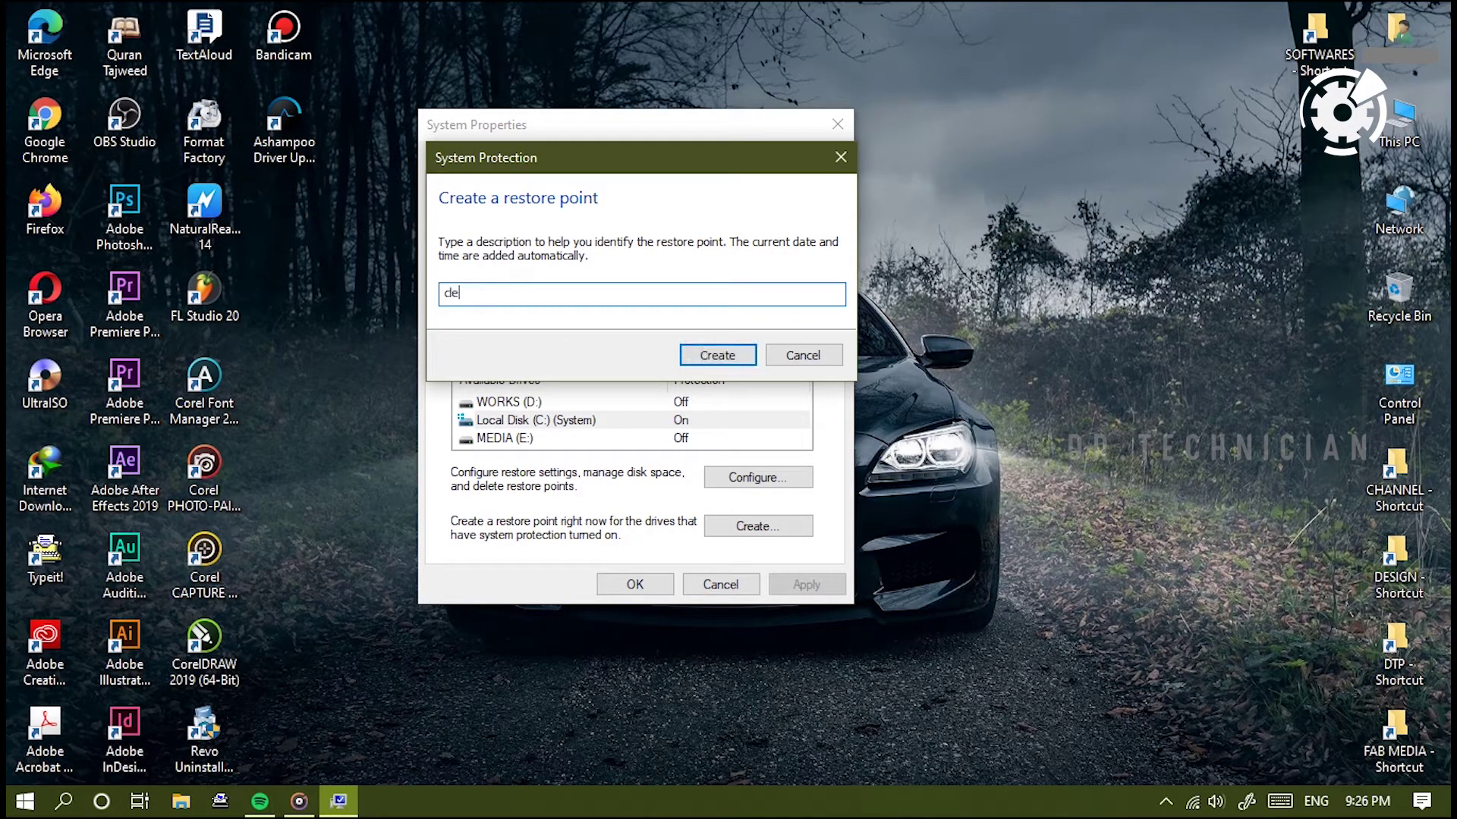
text(an)
click(698, 362)
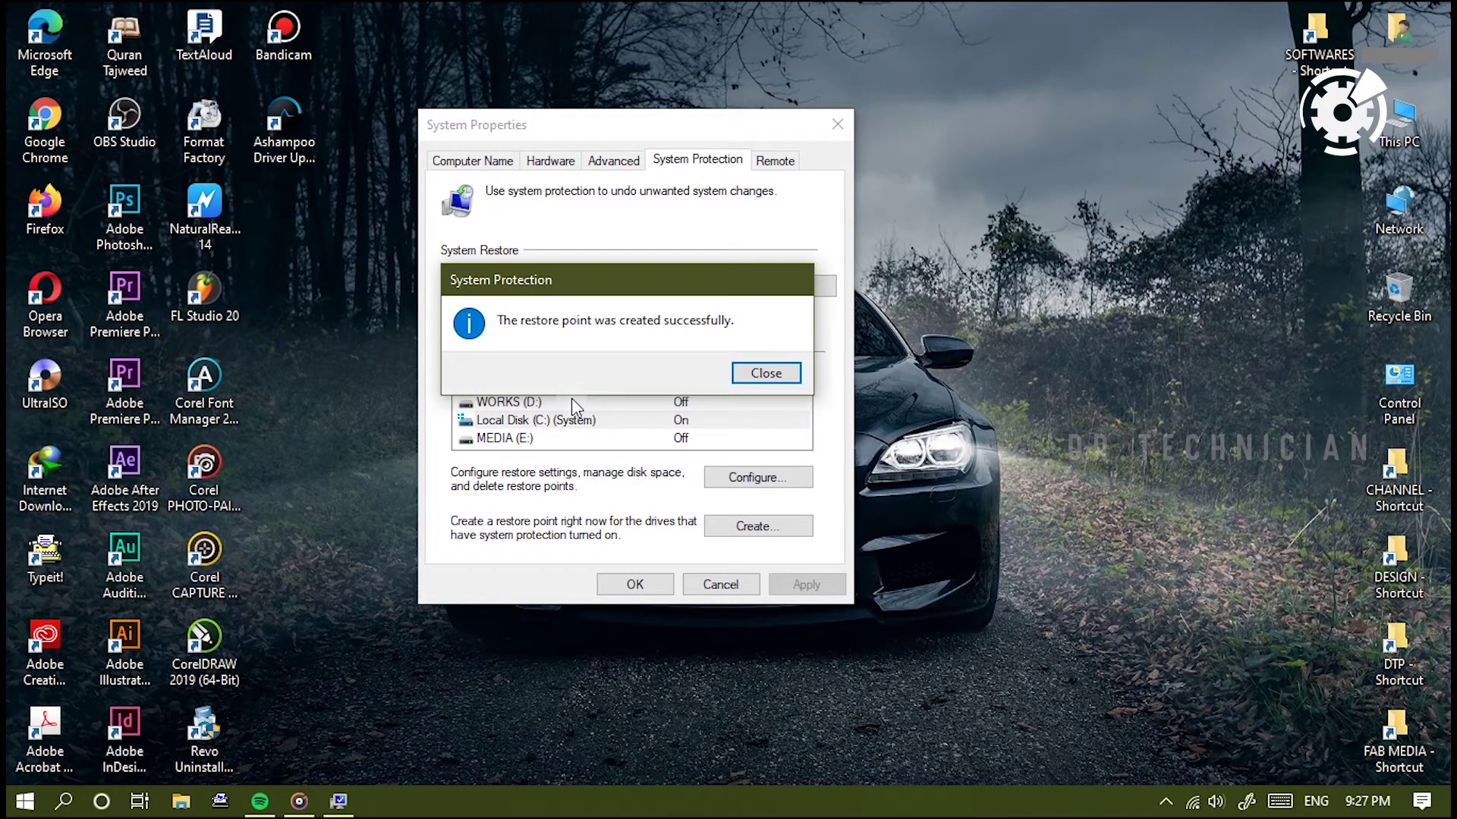
click(768, 376)
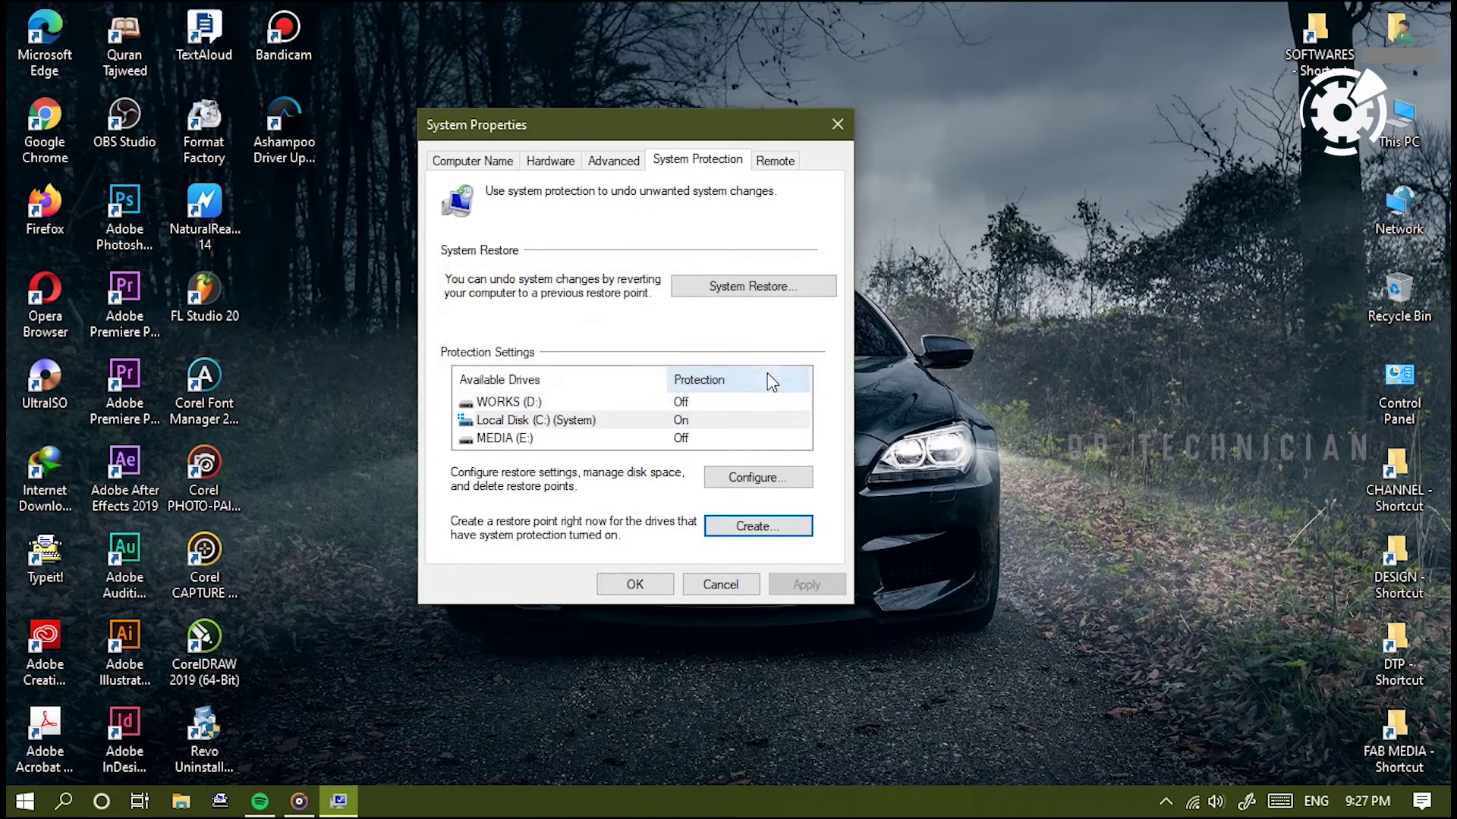
click(654, 590)
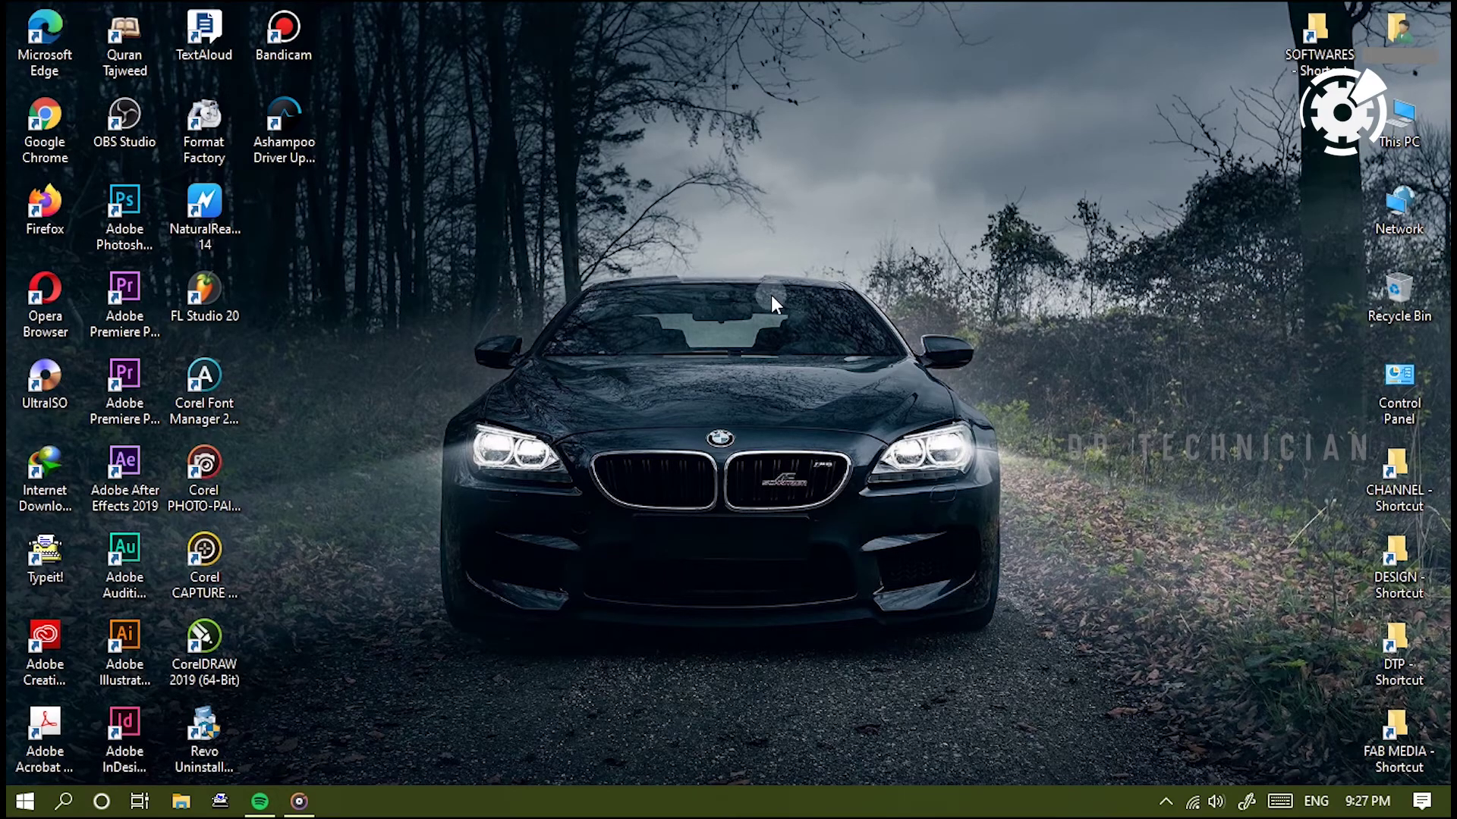
click(651, 396)
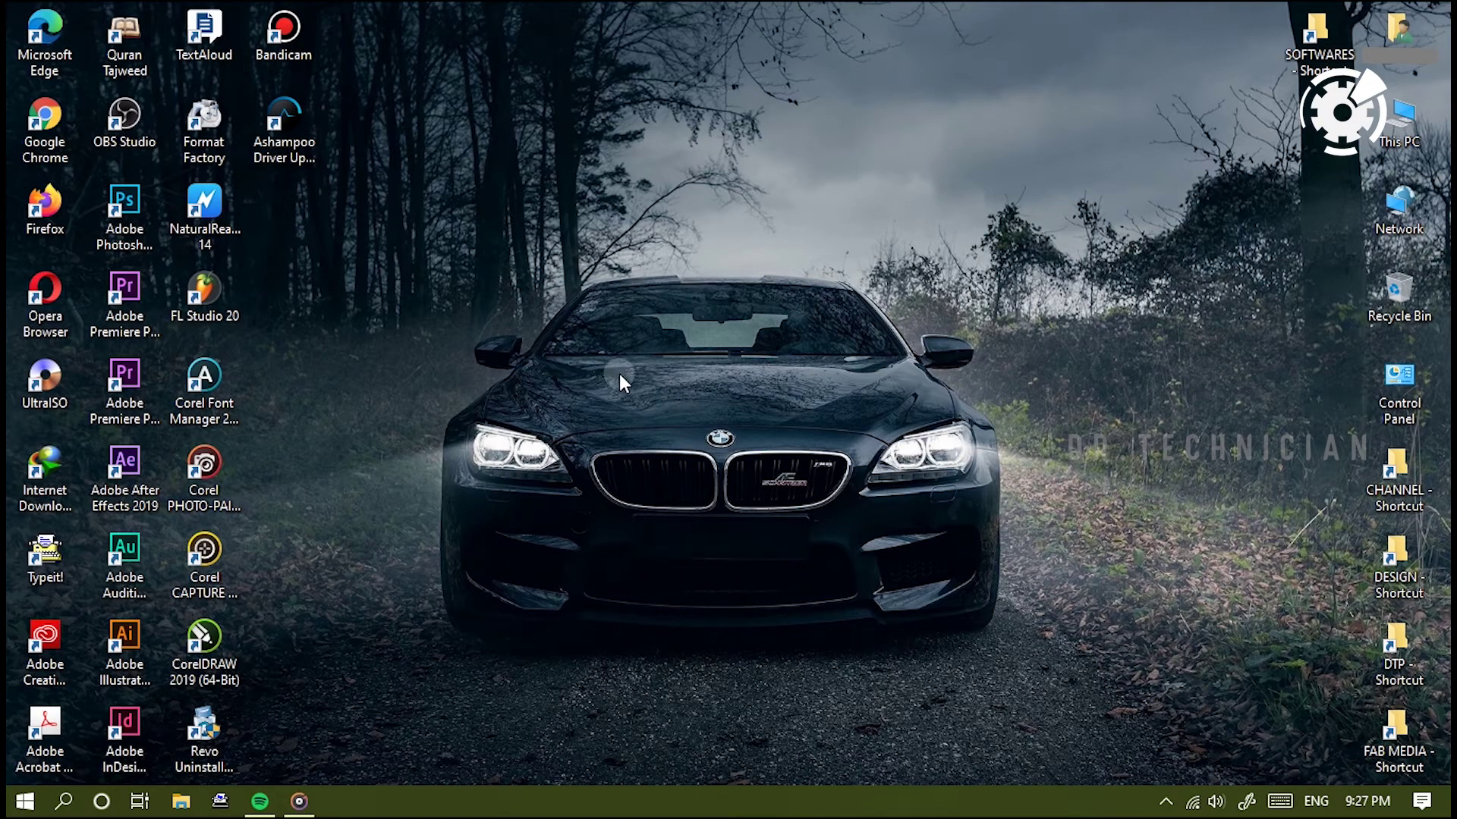